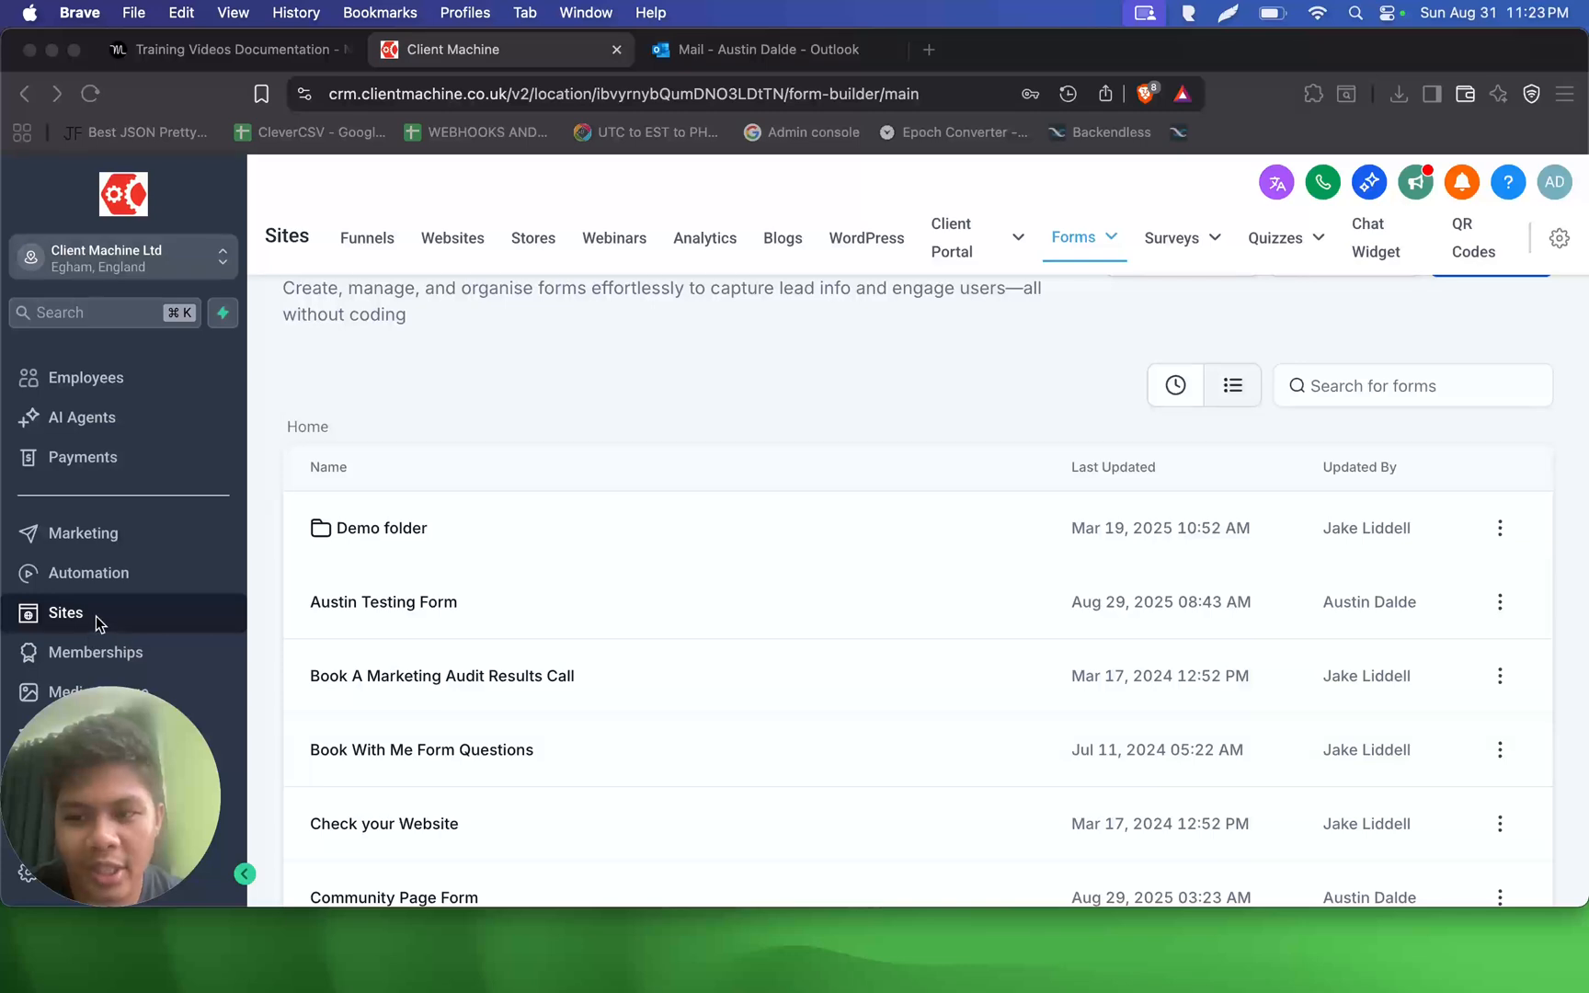
# - Open the quiz builder and create a new quiz from scratch
pyautogui.click(1292, 241)
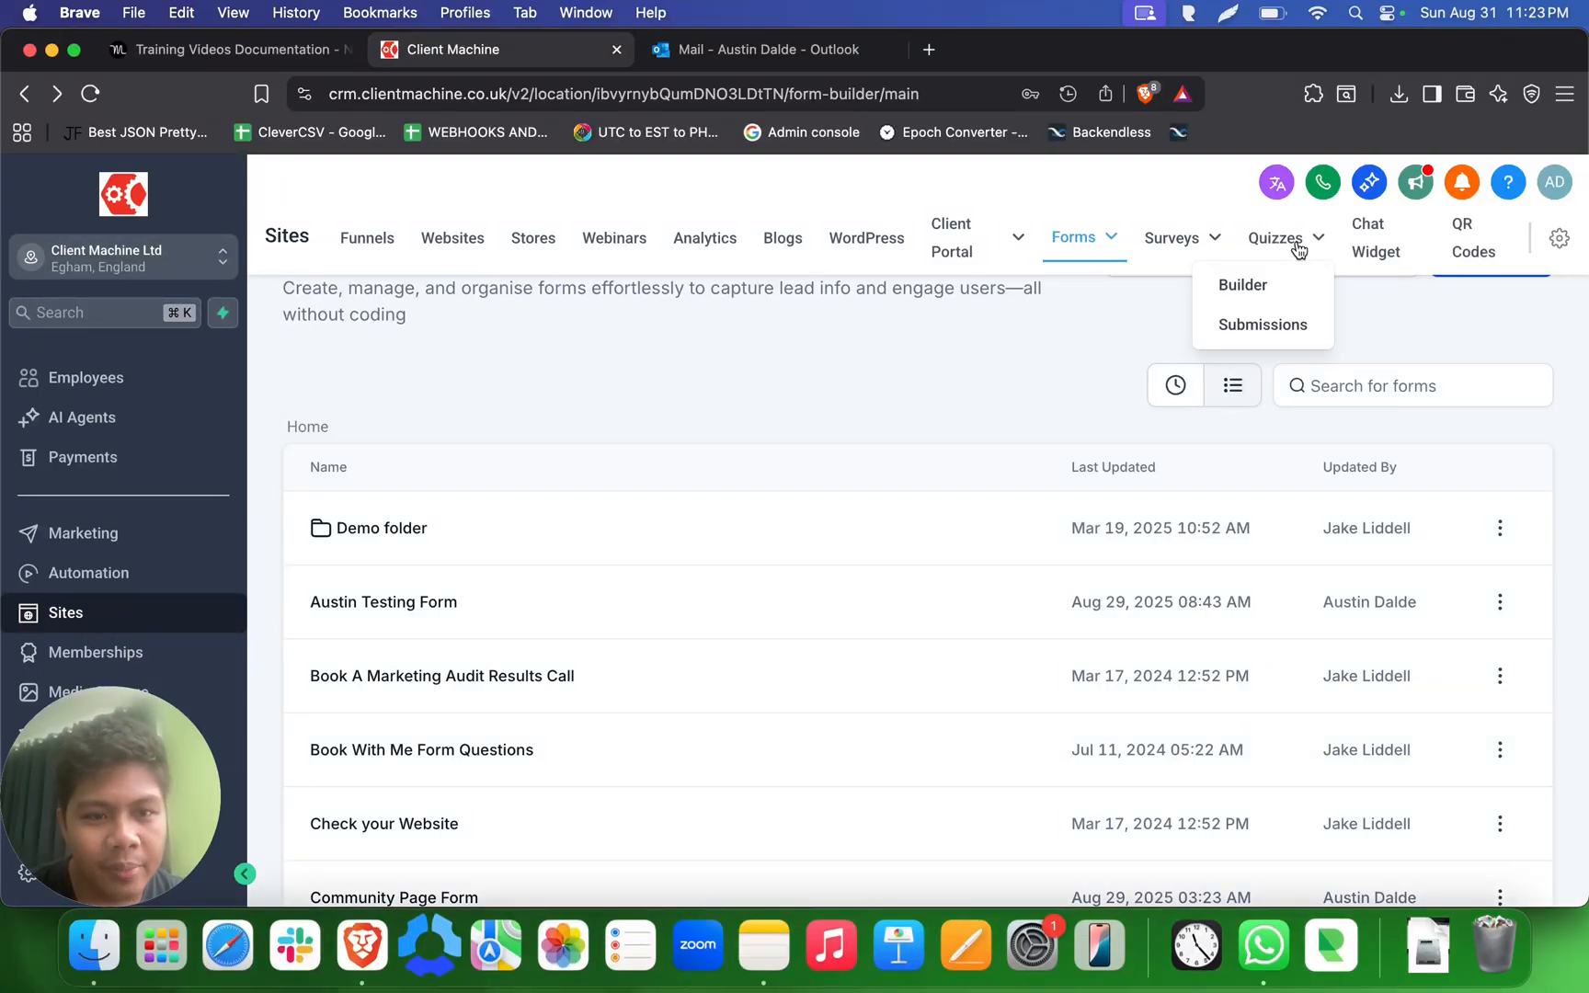
pyautogui.click(1255, 286)
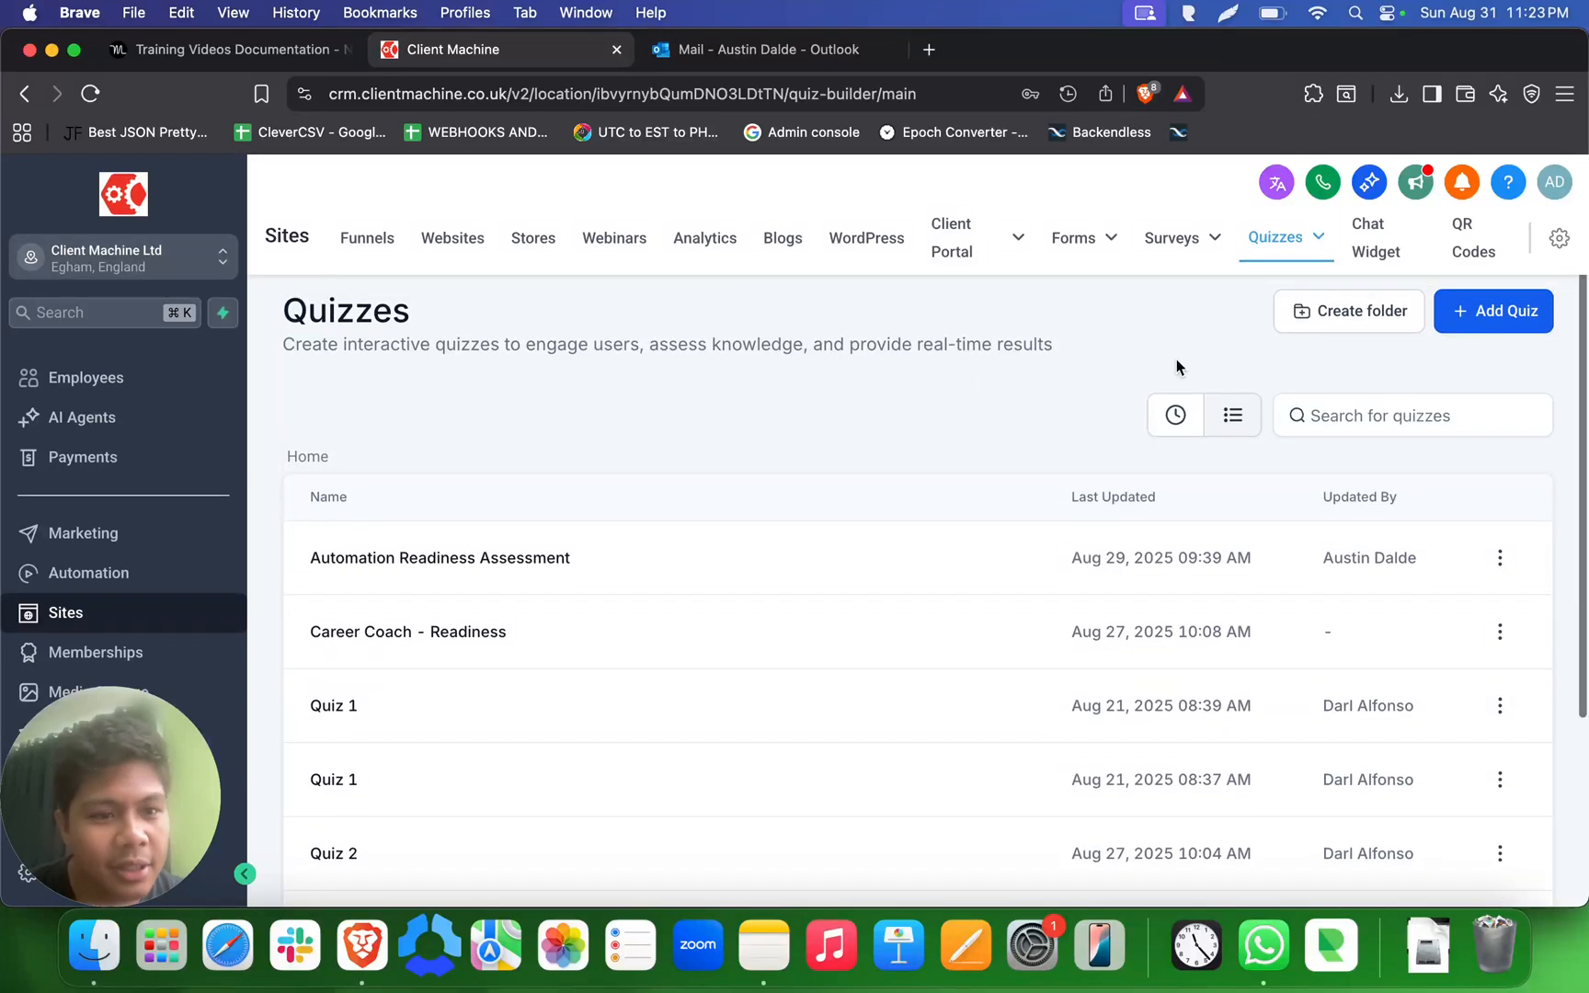
pyautogui.click(1497, 314)
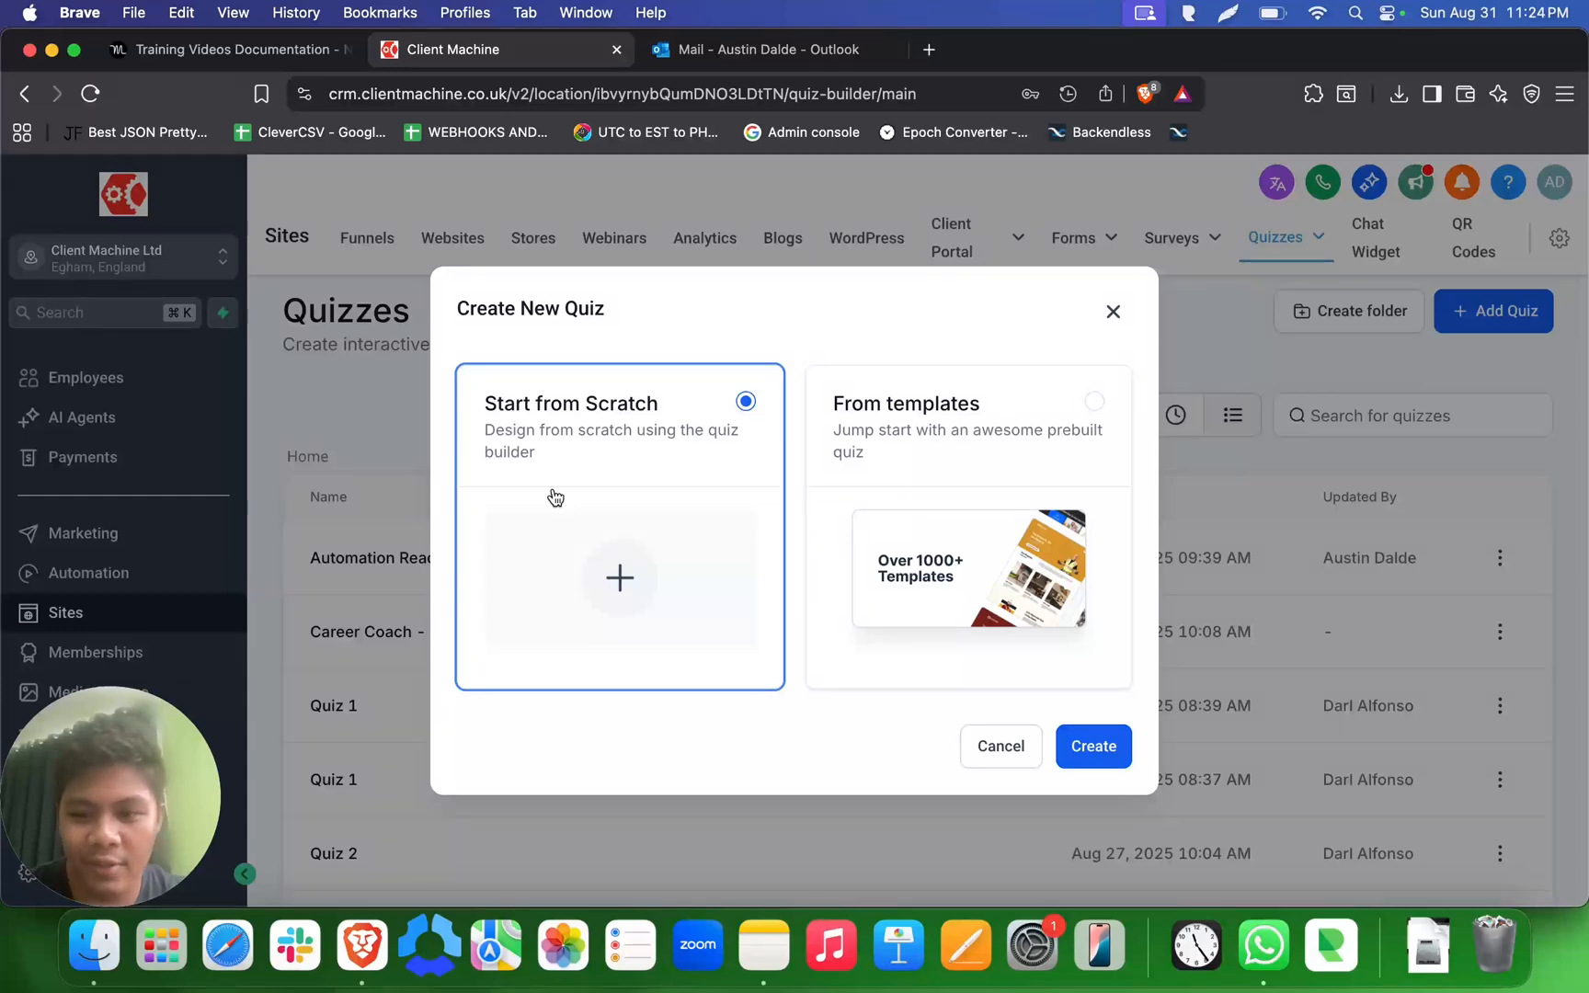
pyautogui.click(1094, 746)
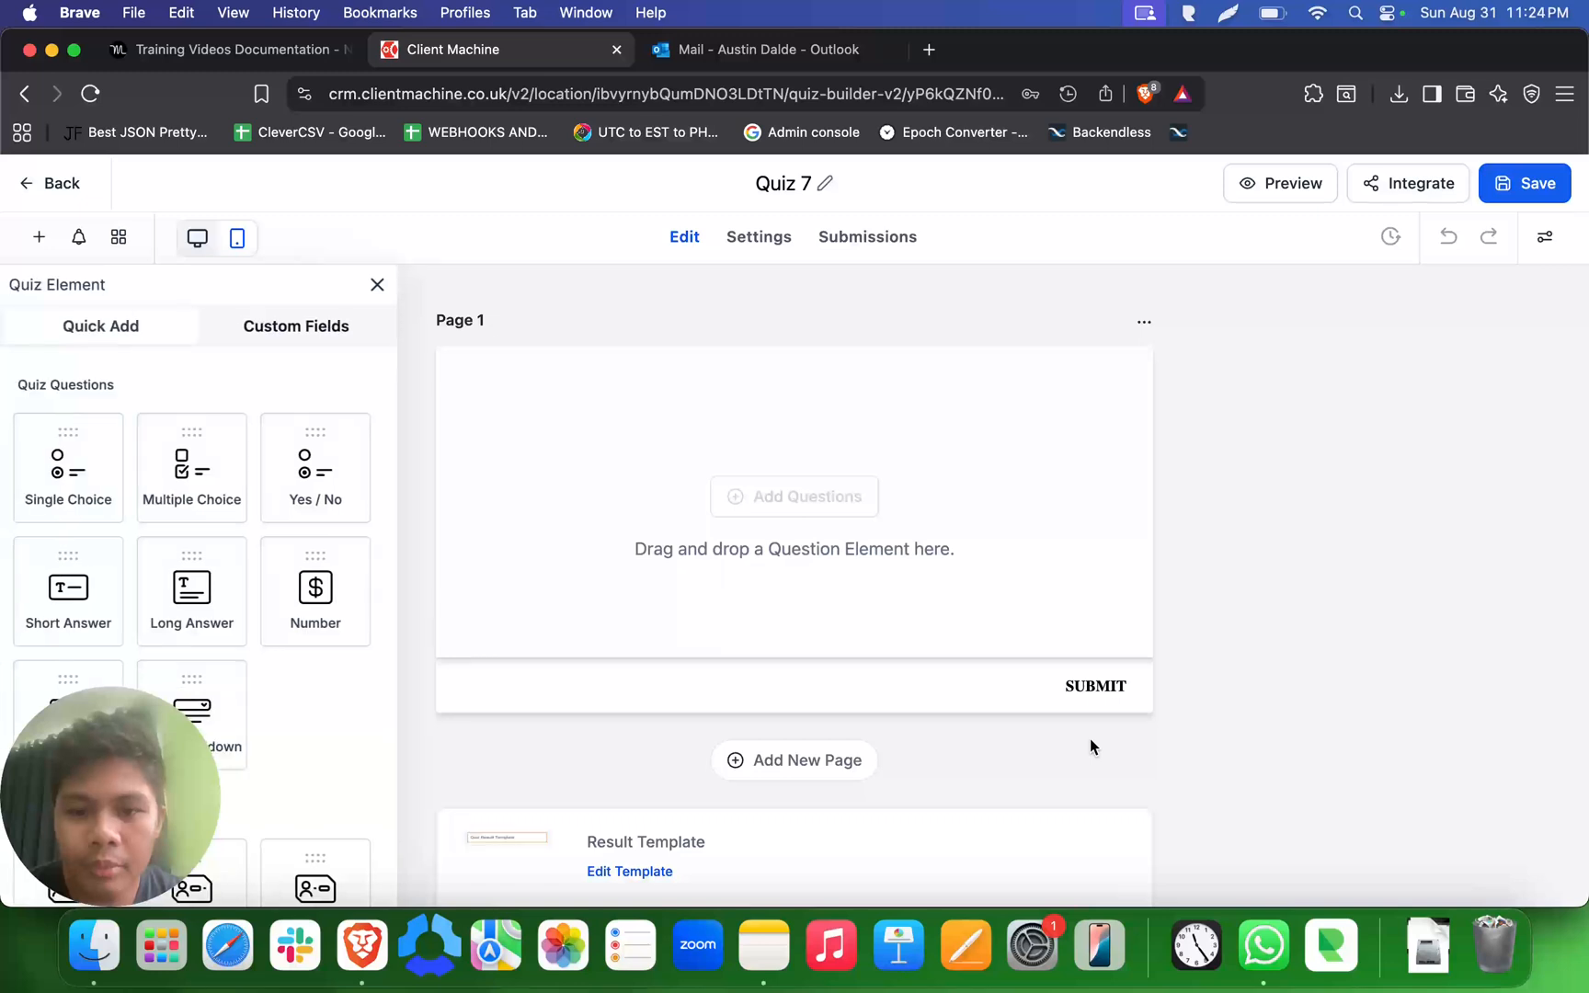
pyautogui.scroll(-3, 930, 604)
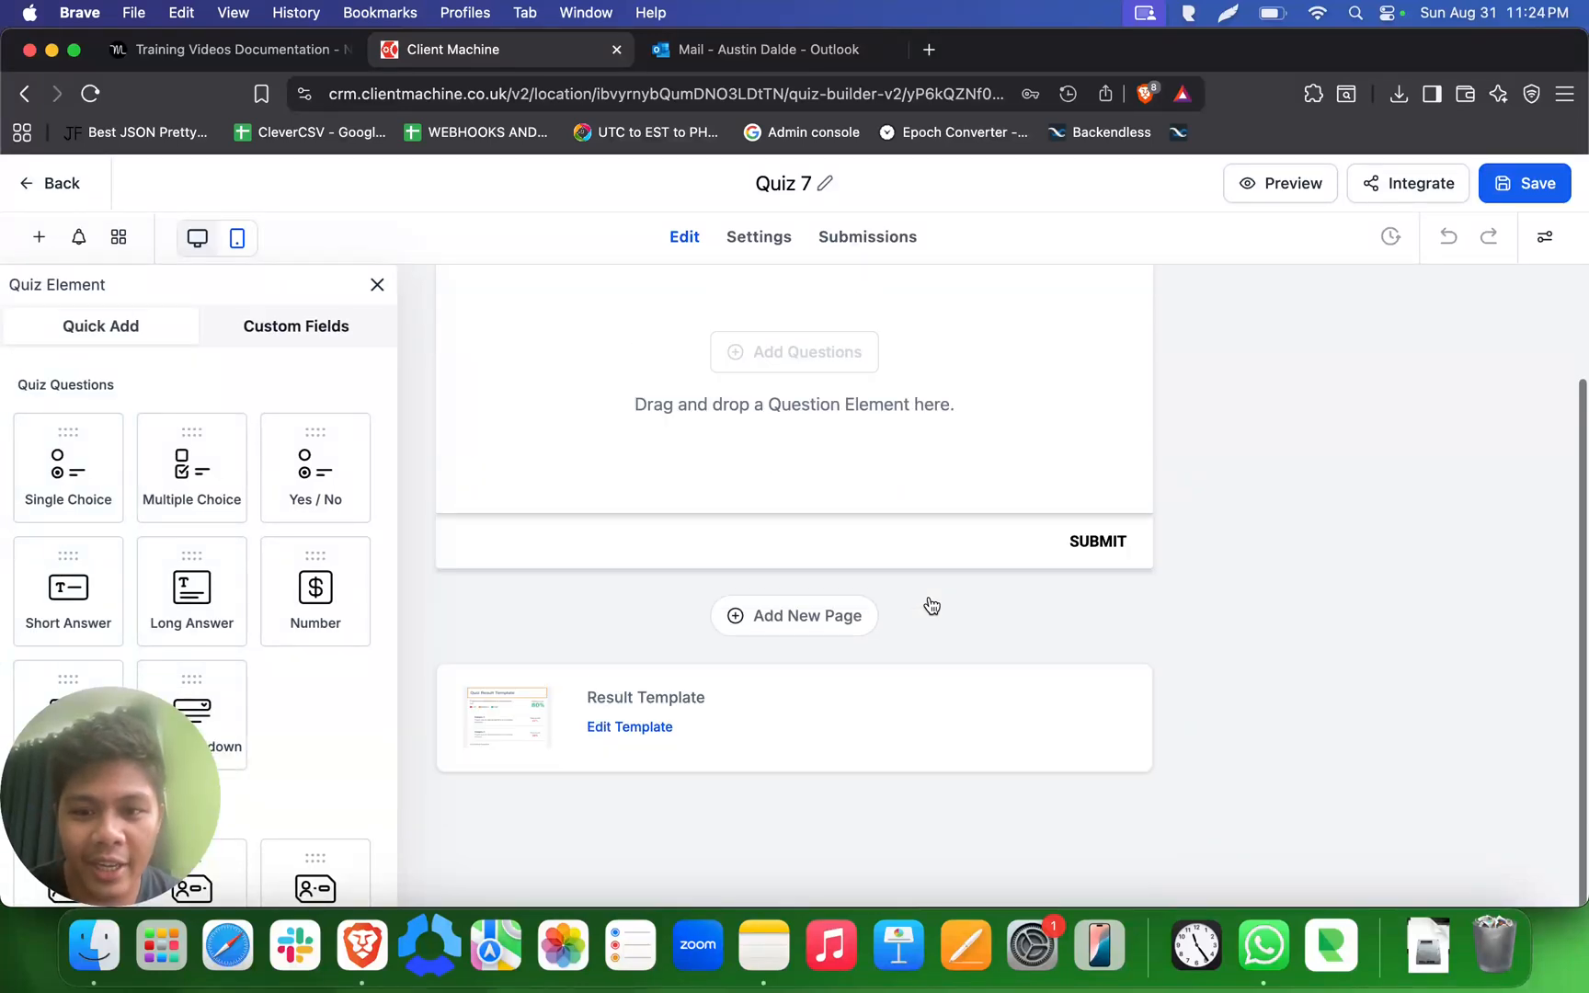
# - Rename the quiz as "Austin Testing Quiz"
pyautogui.click(806, 181)
pyautogui.tripleClick(806, 181)
pyautogui.write('Aust')
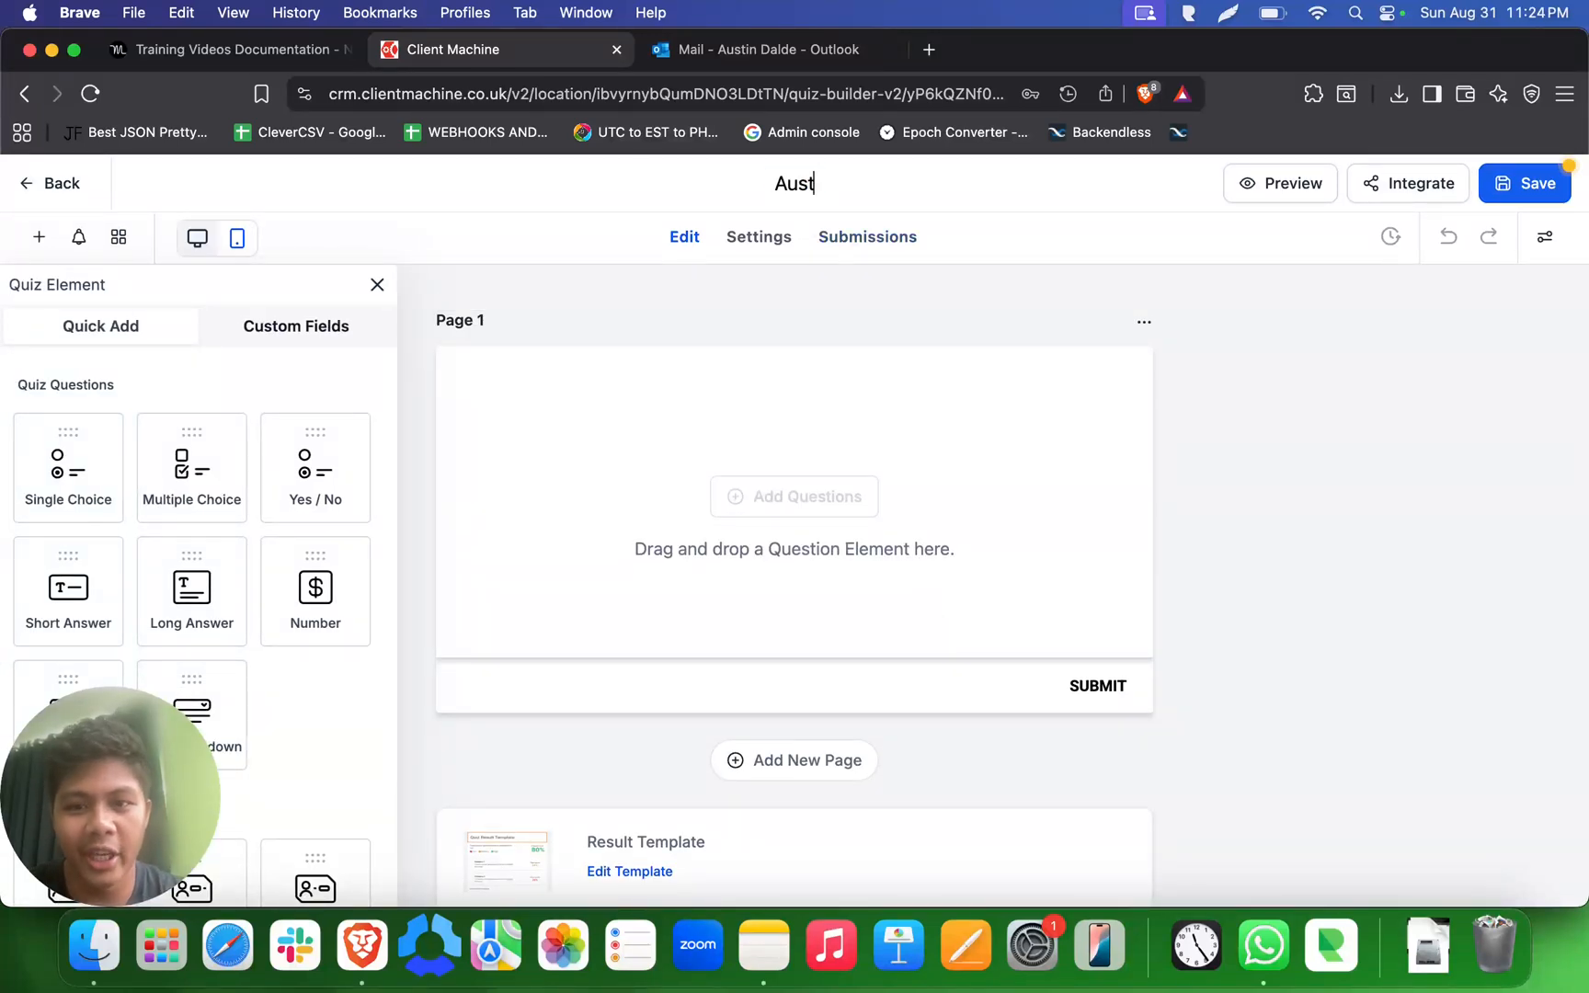
pyautogui.write('in Testing Quiz')
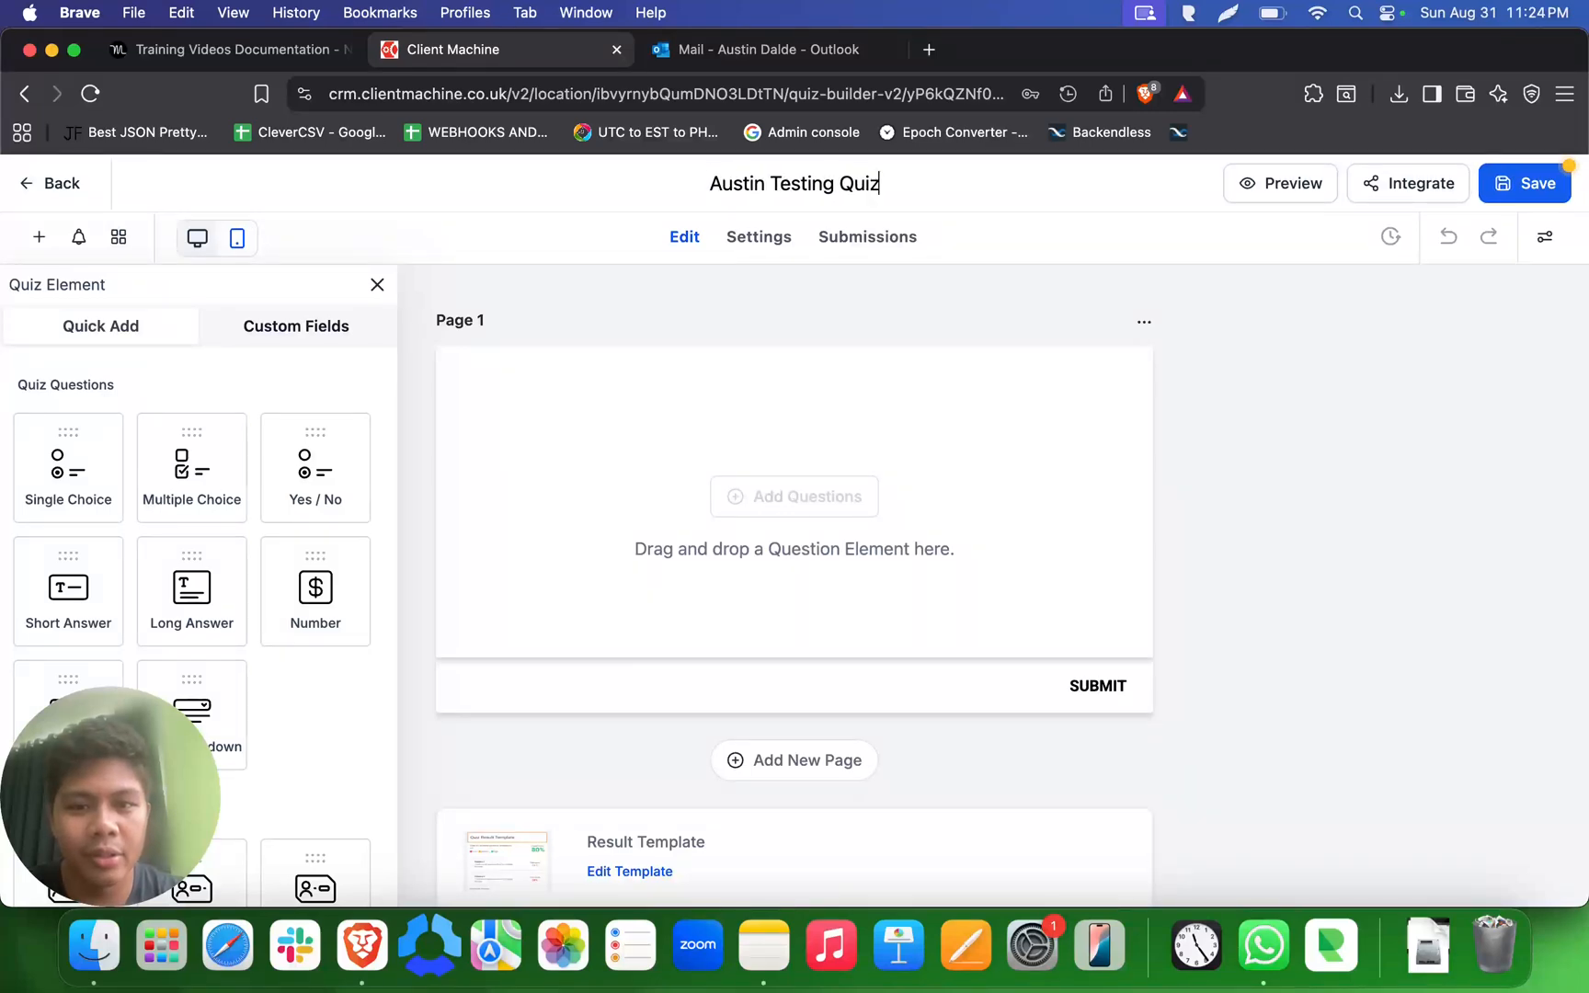
pyautogui.click(954, 310)
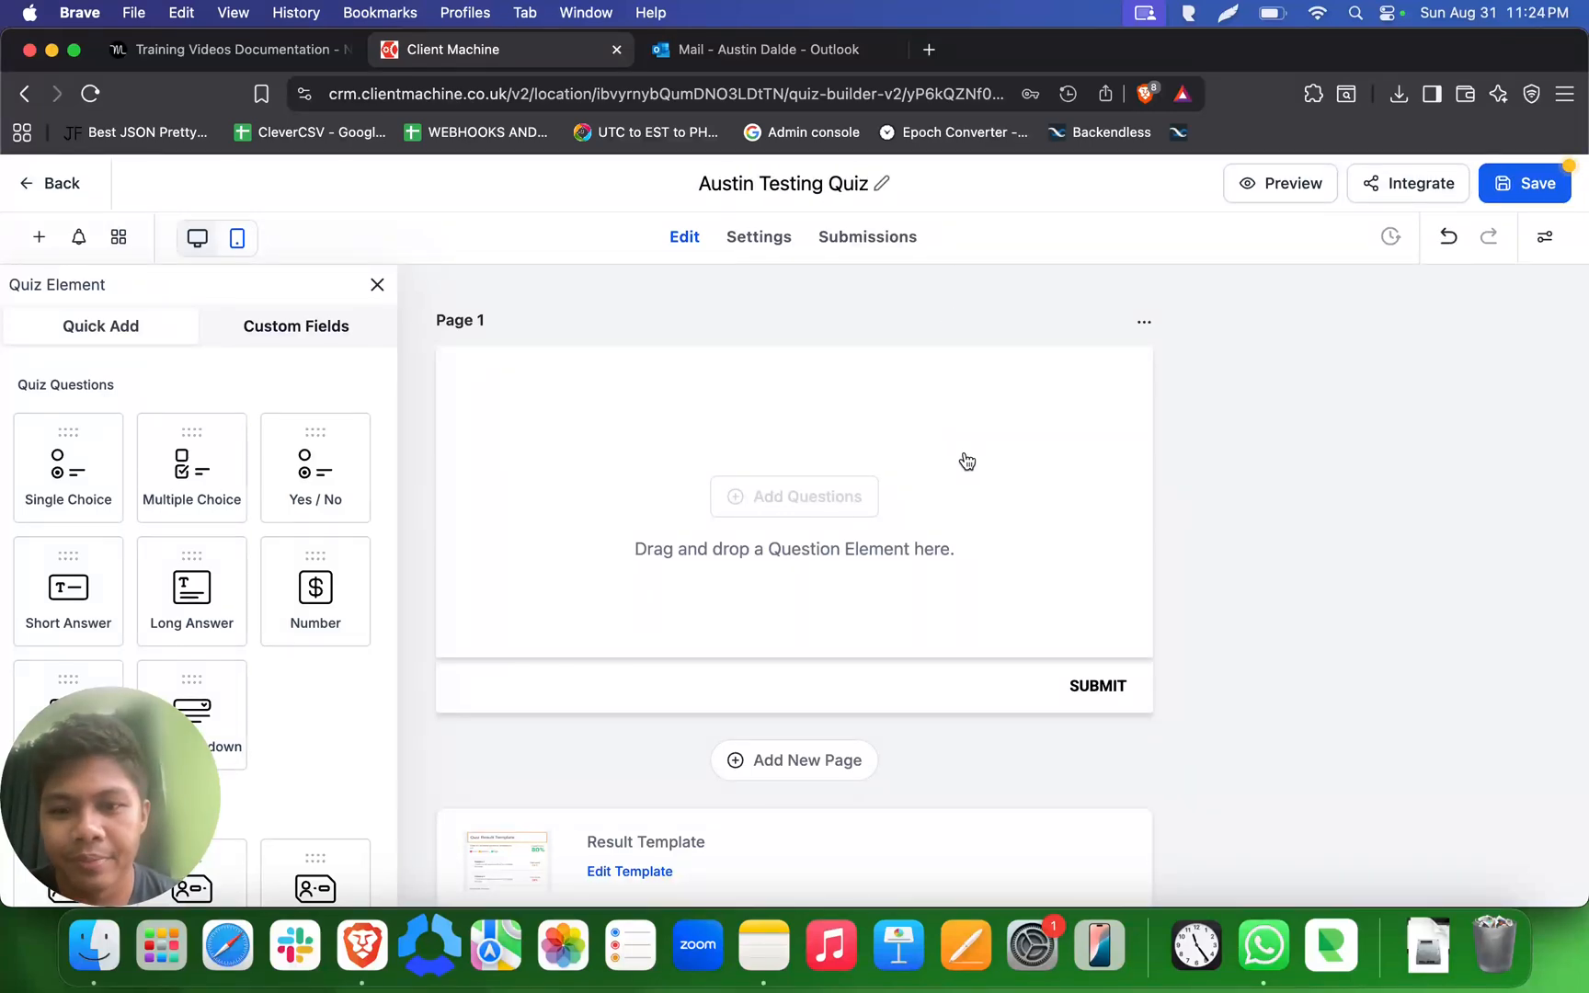
# - Add a second page to the quiz below Page 1 and check its navigation buttons
pyautogui.scroll(-3, 542, 539)
pyautogui.scroll(3, 542, 539)
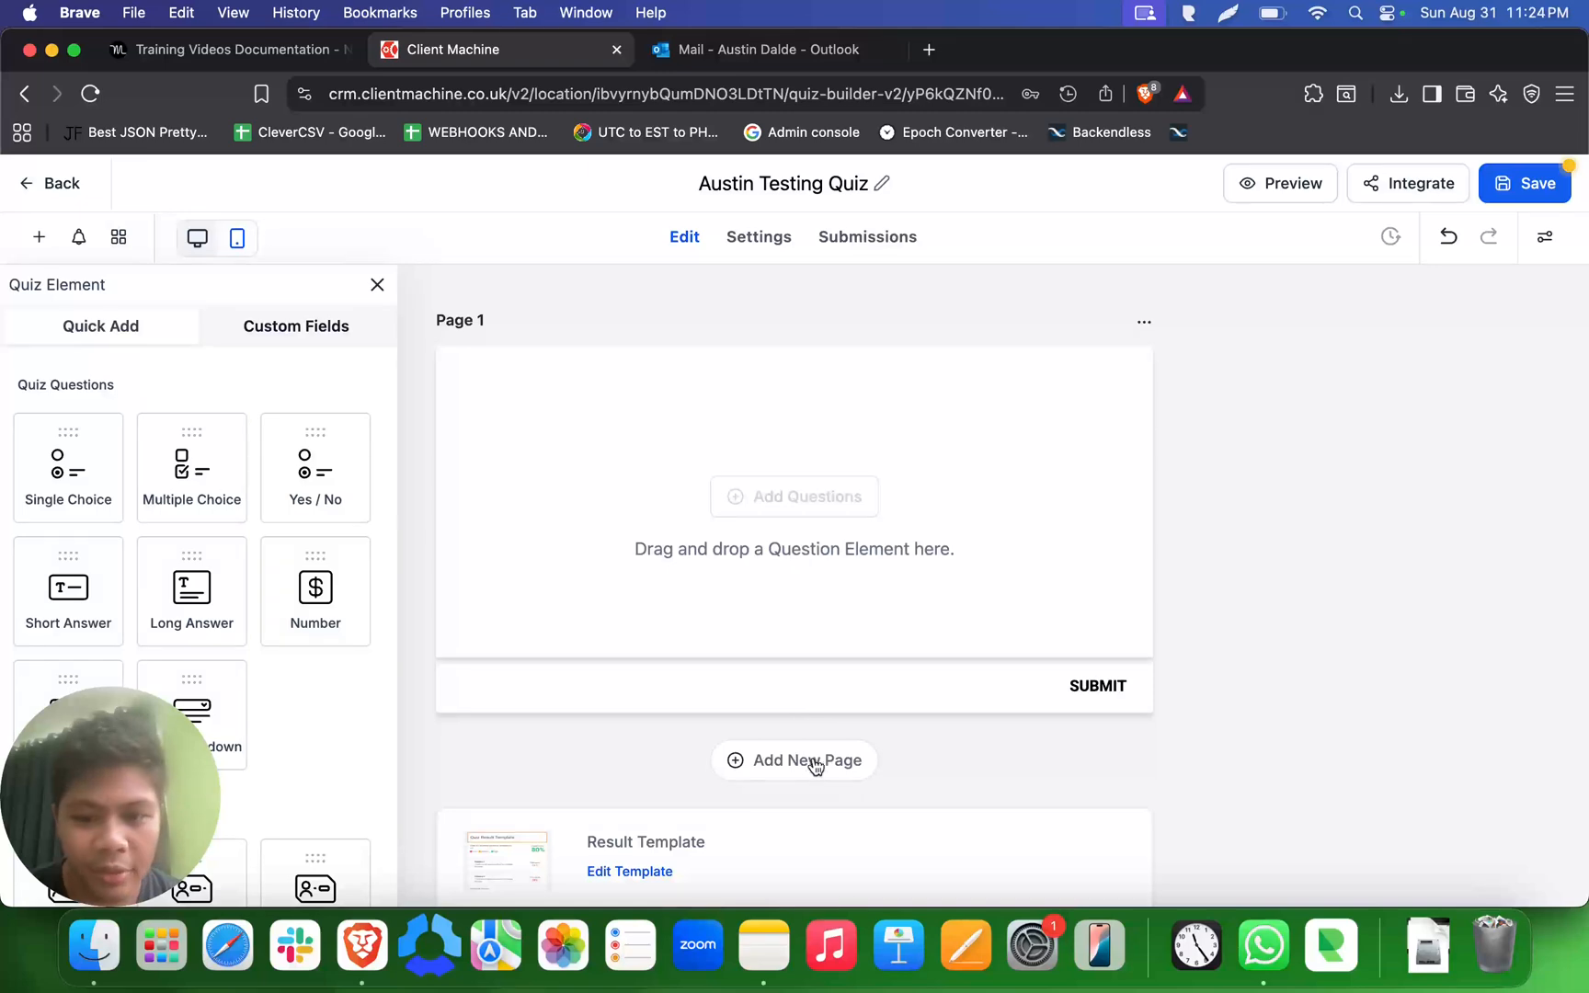
pyautogui.scroll(-3, 809, 763)
pyautogui.click(820, 575)
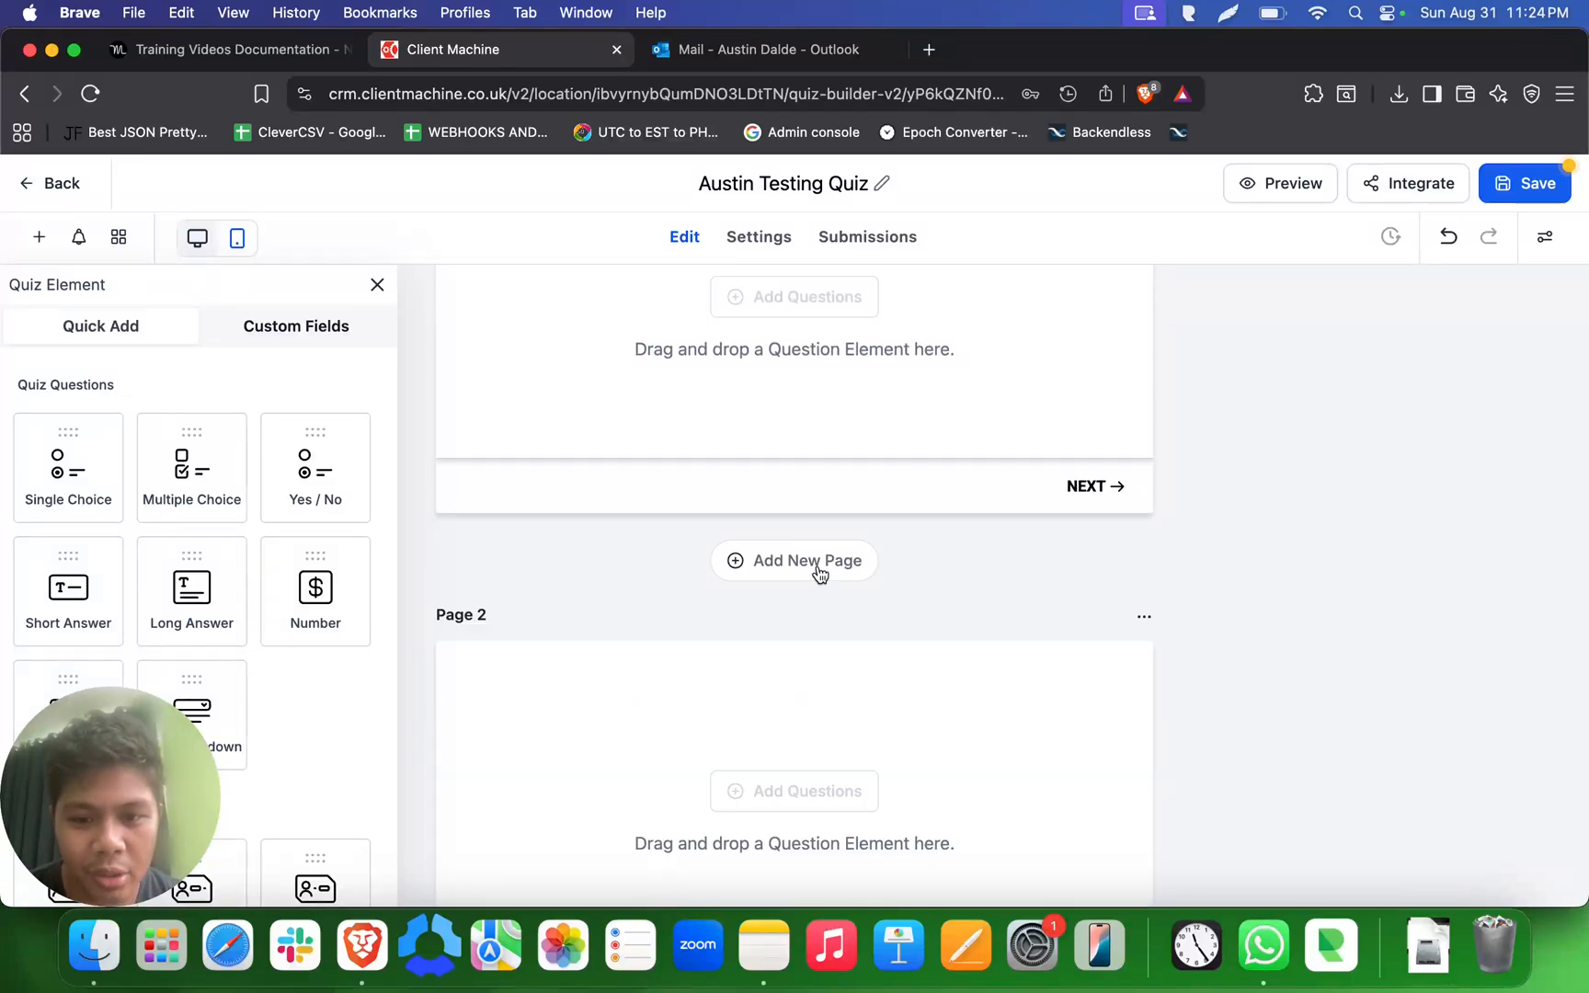
pyautogui.scroll(-7, 819, 576)
pyautogui.scroll(10, 820, 576)
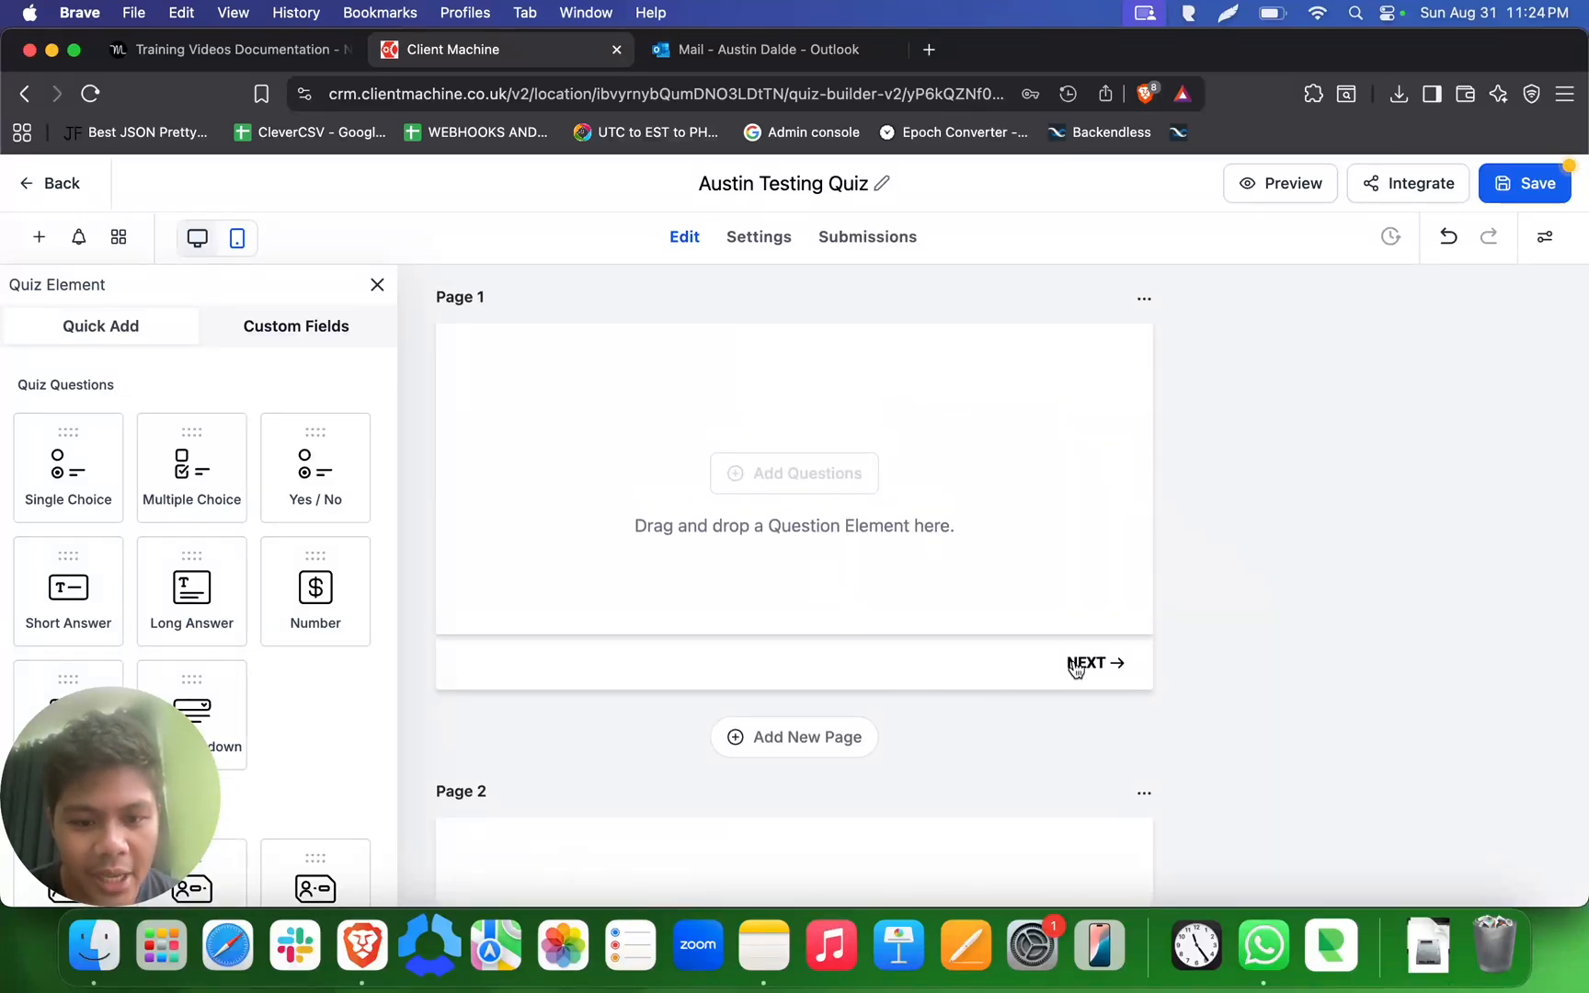
pyautogui.scroll(-2, 1094, 667)
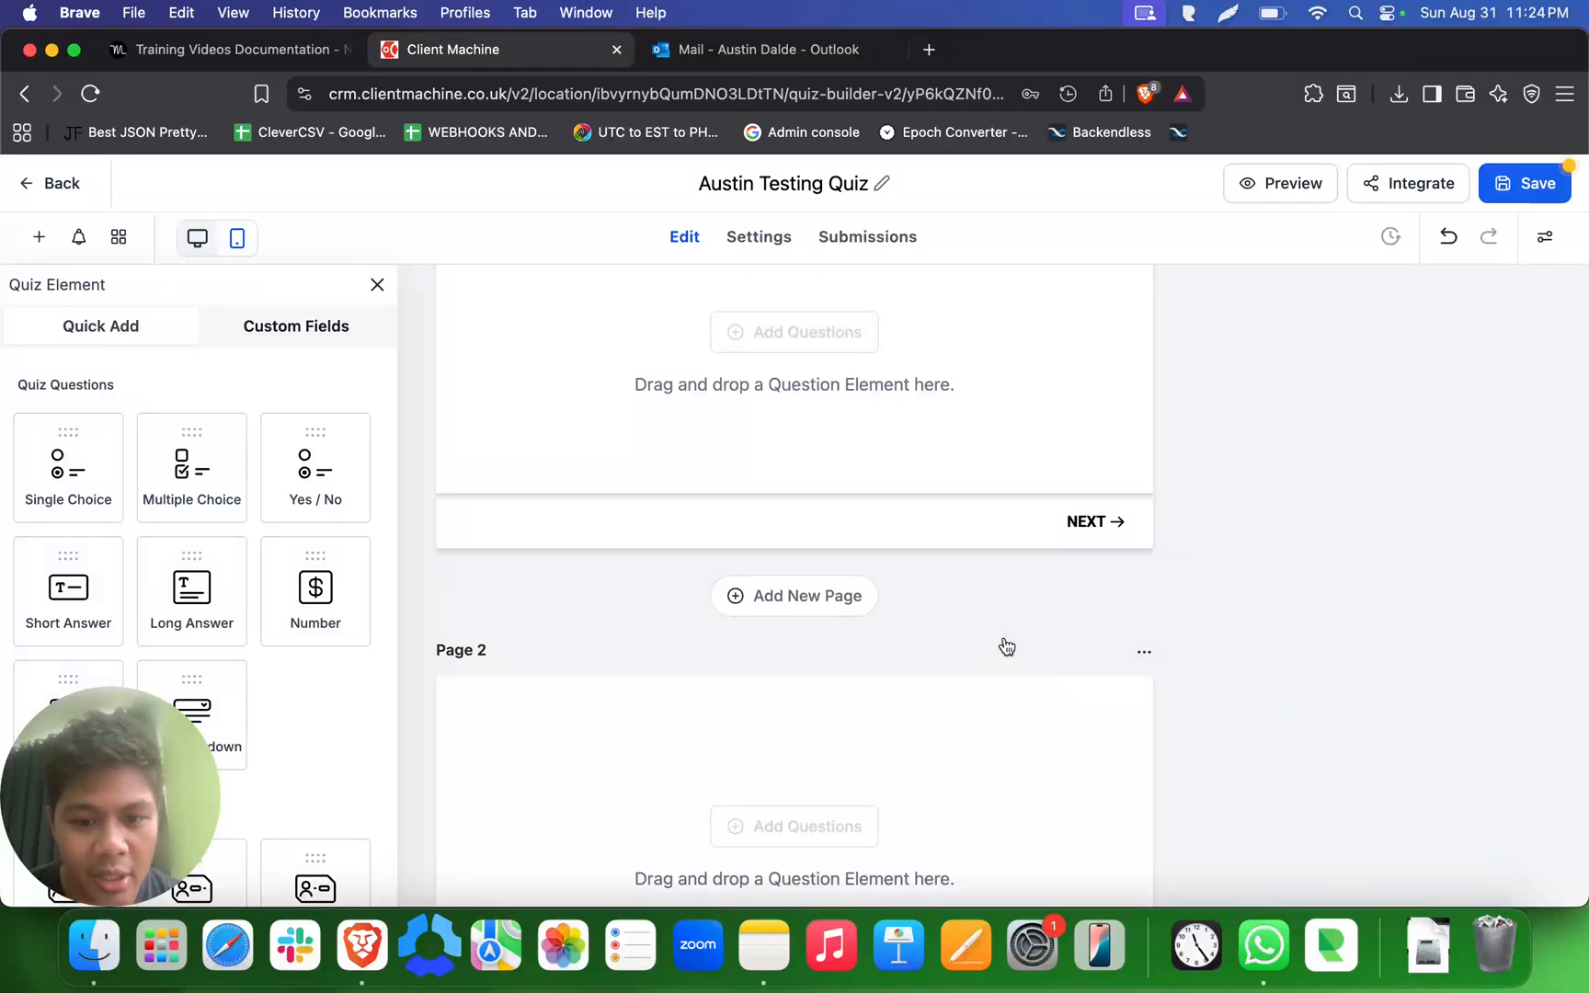
pyautogui.scroll(-1, 1007, 646)
pyautogui.scroll(-6, 1007, 646)
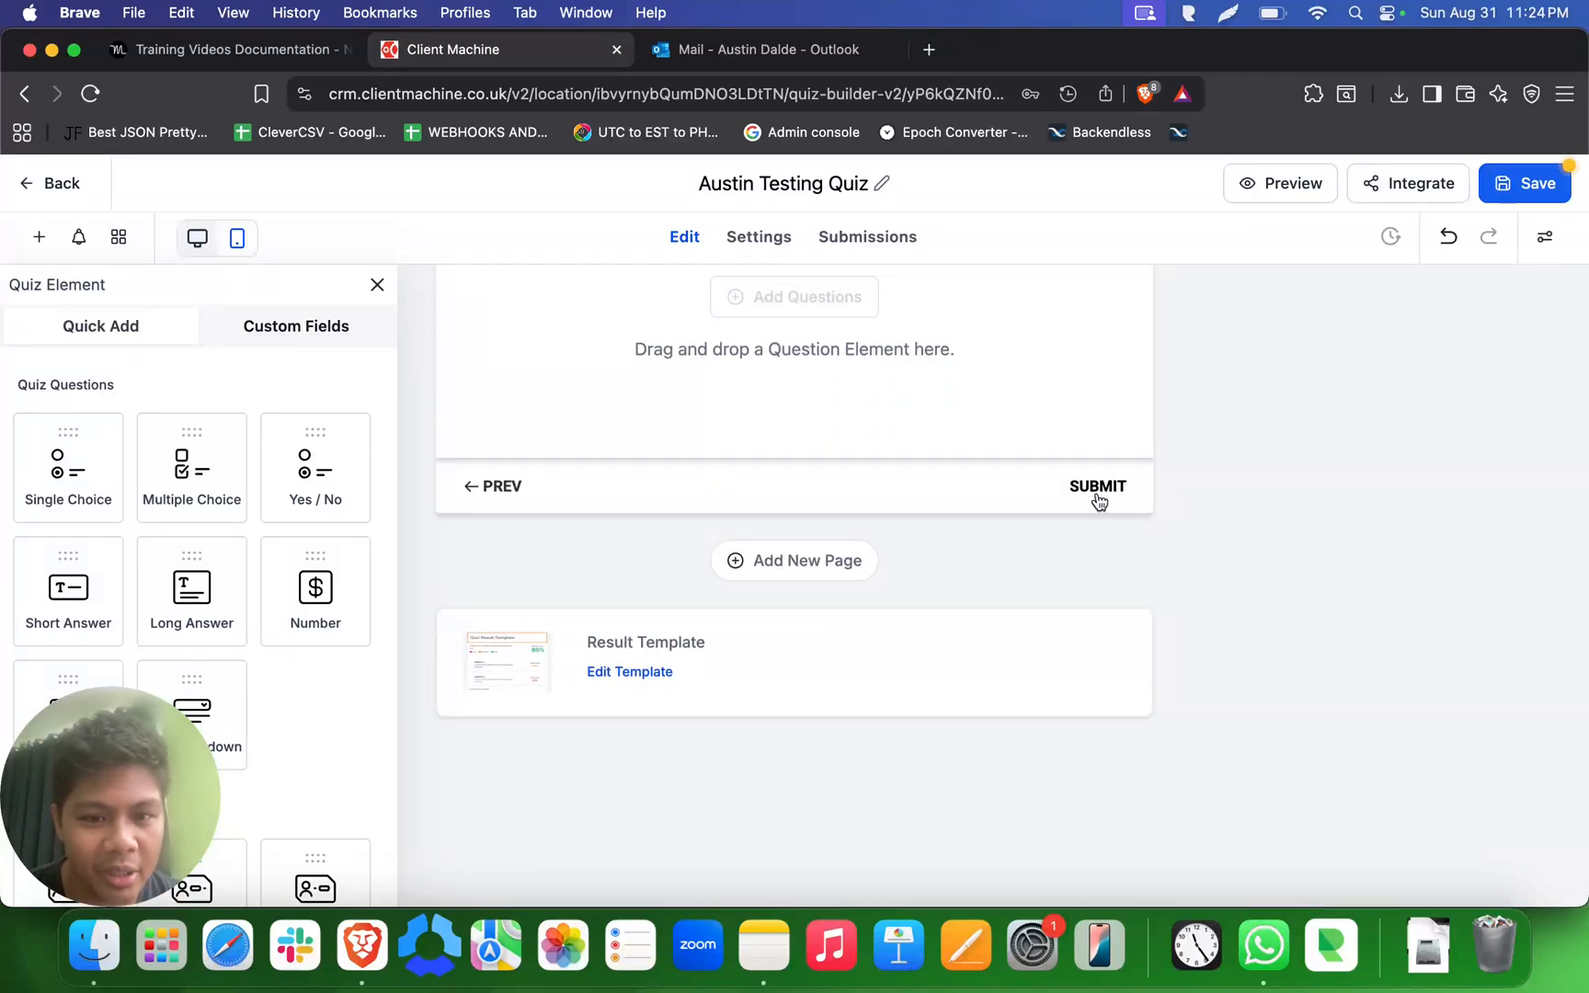
# - Add a third page to the quiz below Page 2
pyautogui.scroll(6, 1099, 500)
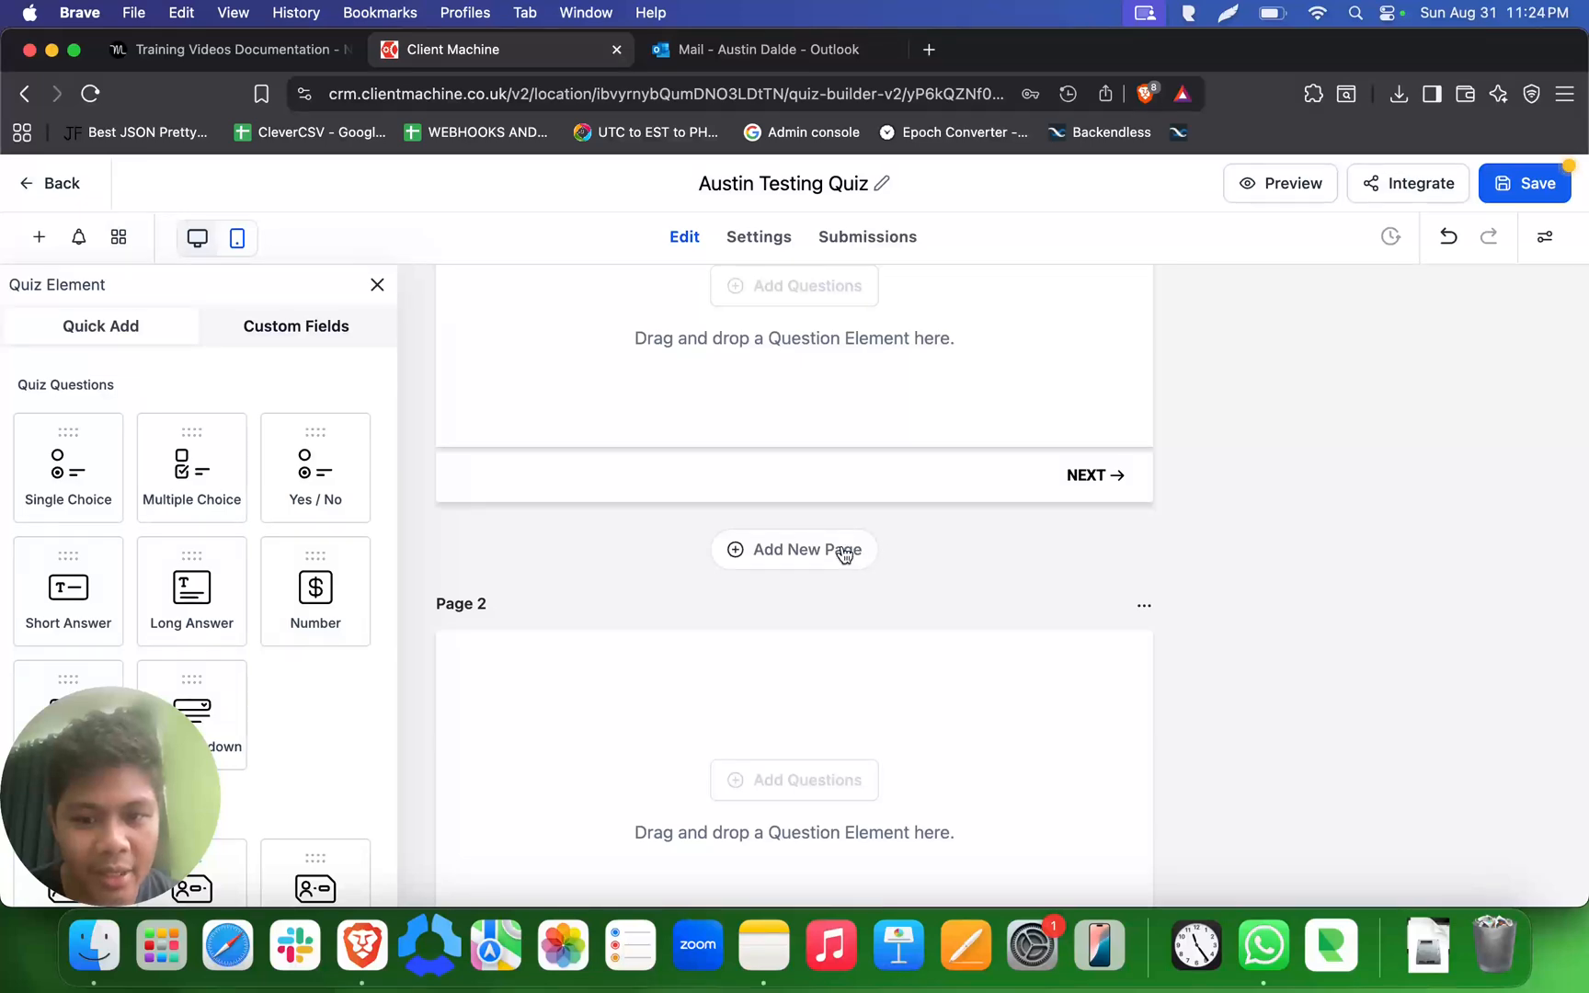
pyautogui.scroll(-4, 827, 607)
pyautogui.click(787, 710)
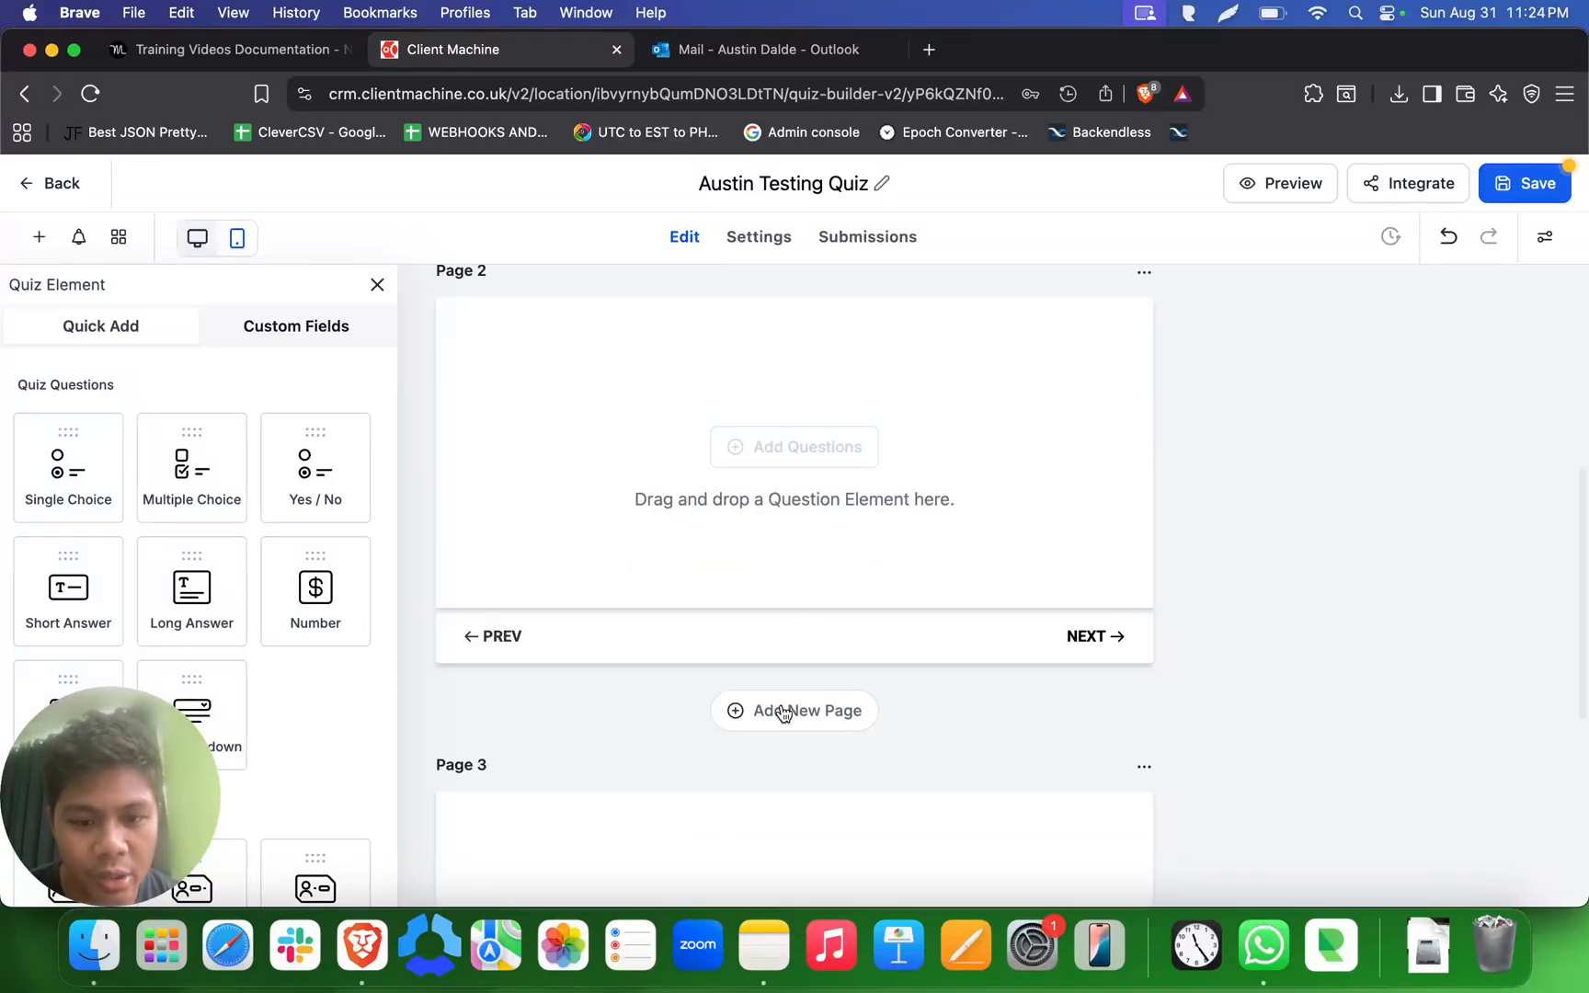
pyautogui.scroll(-5, 1085, 640)
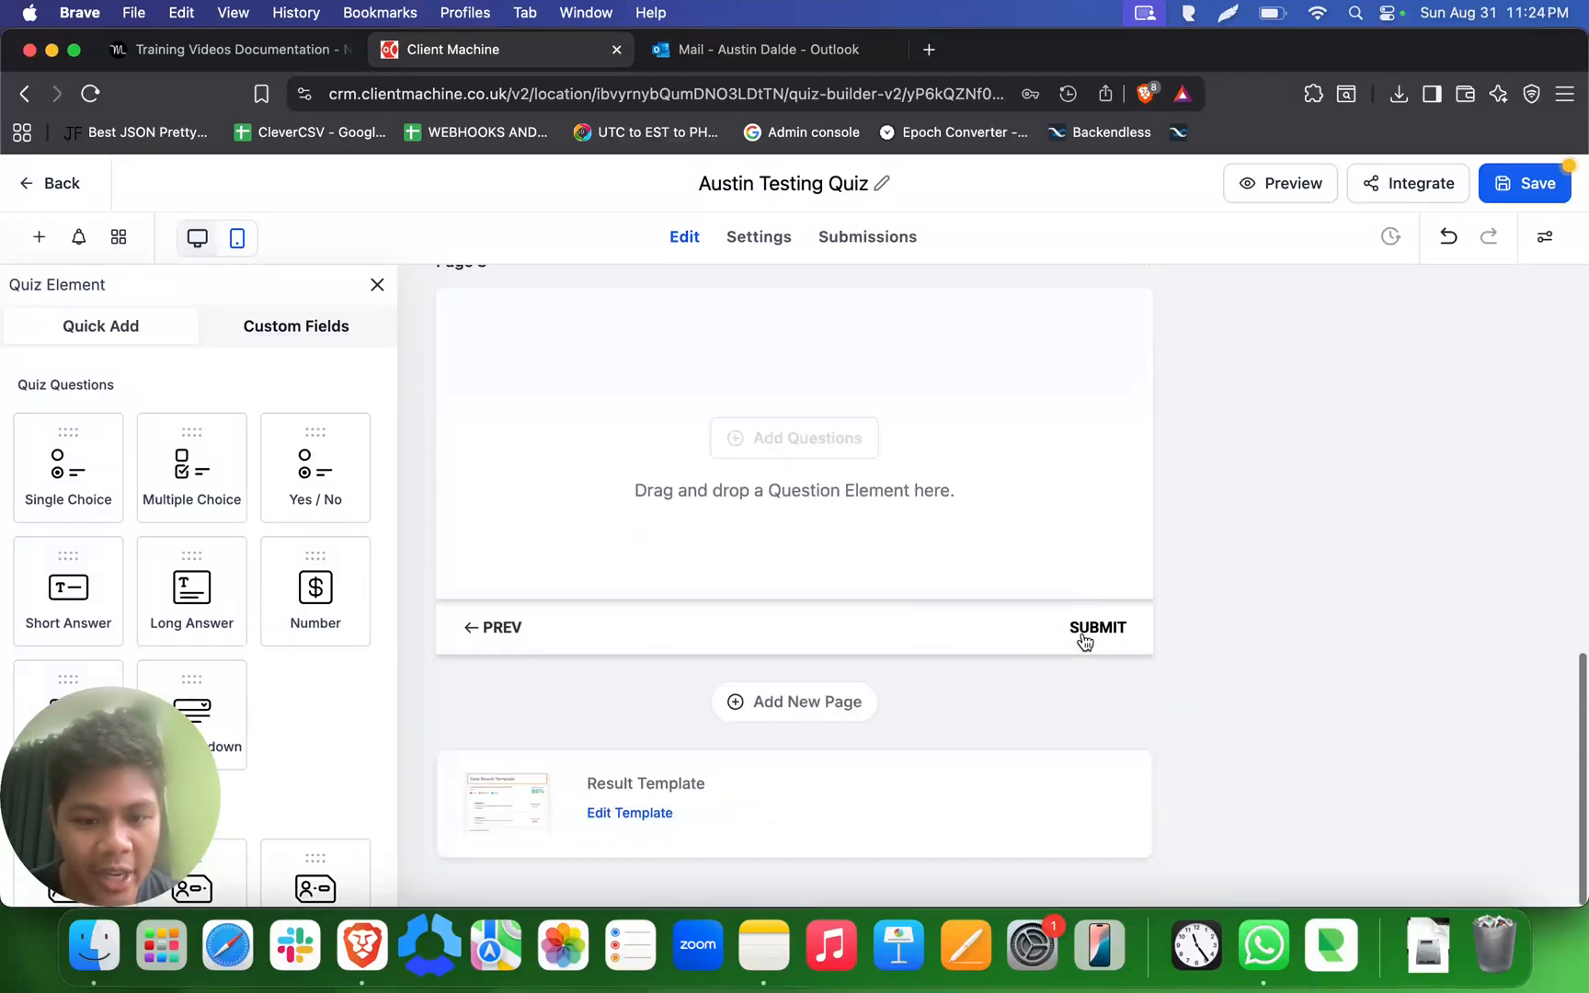
# - Delete Page 2 from the quiz
pyautogui.scroll(7, 1117, 585)
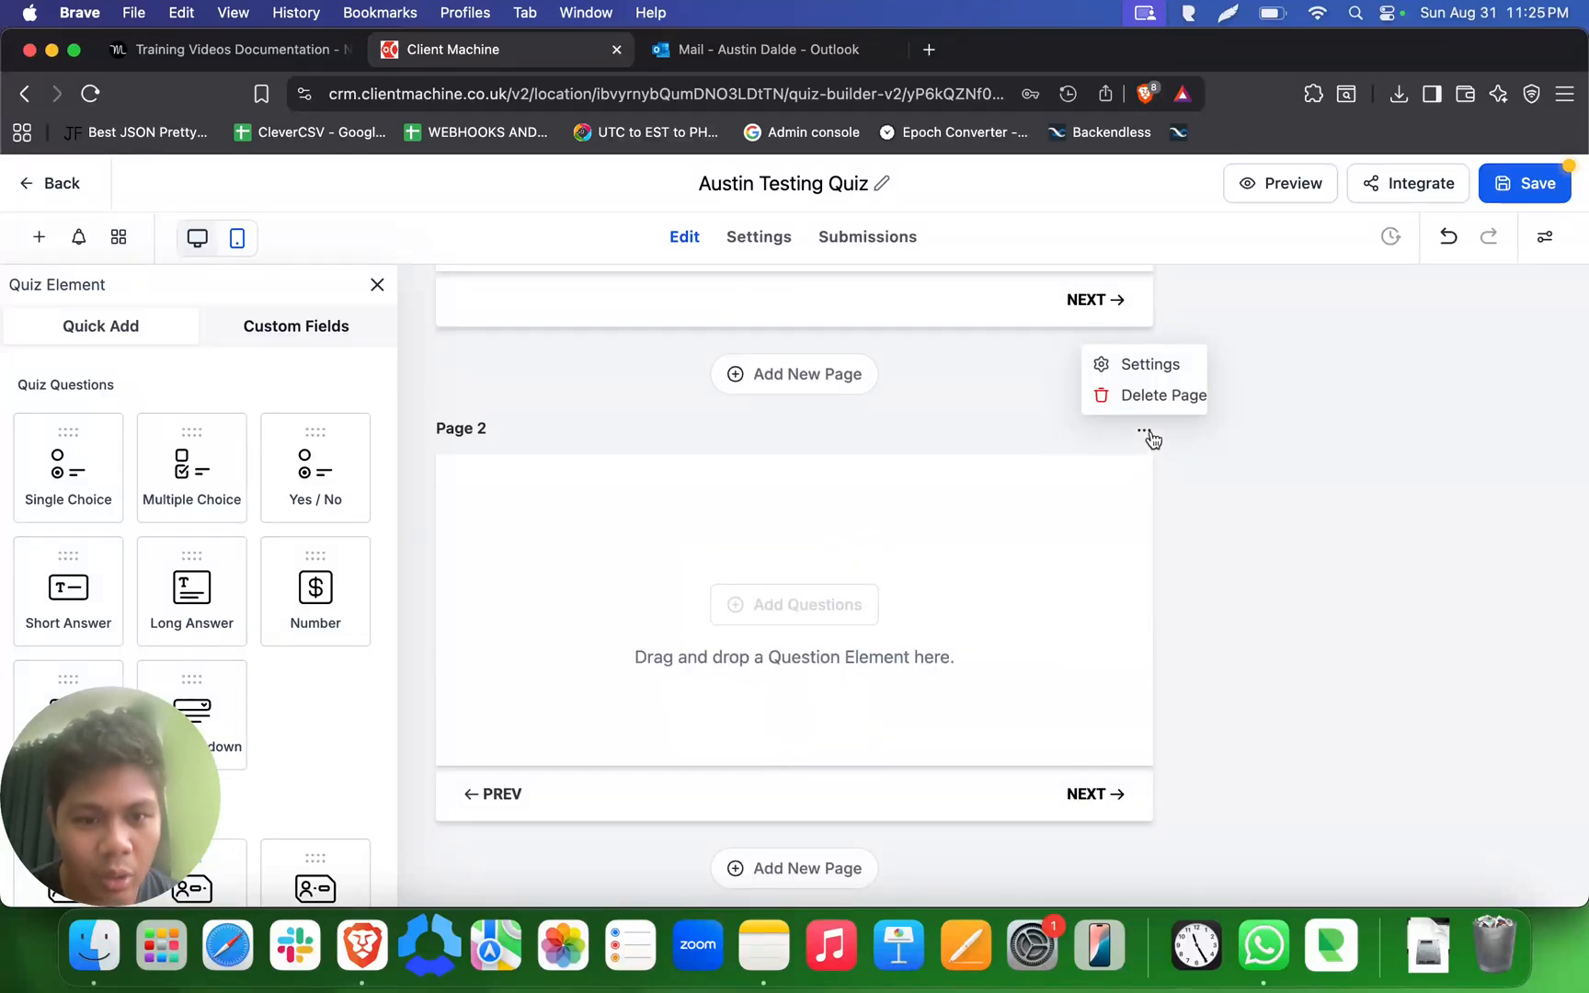
pyautogui.moveTo(1146, 436)
pyautogui.click(1162, 401)
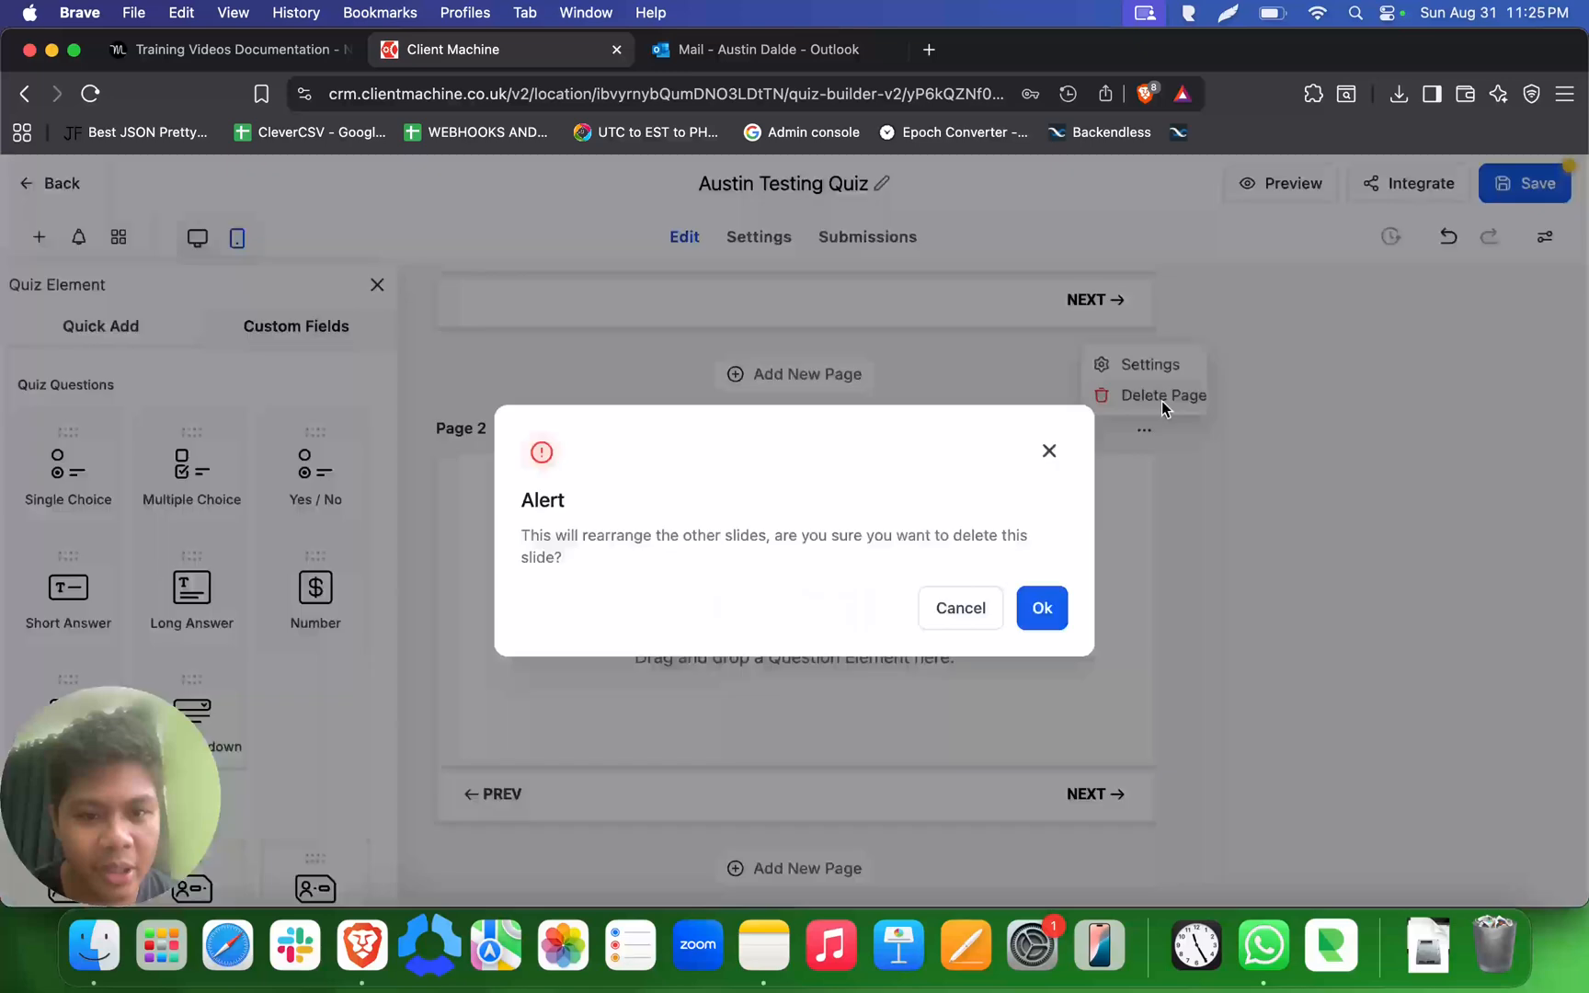
pyautogui.click(1037, 606)
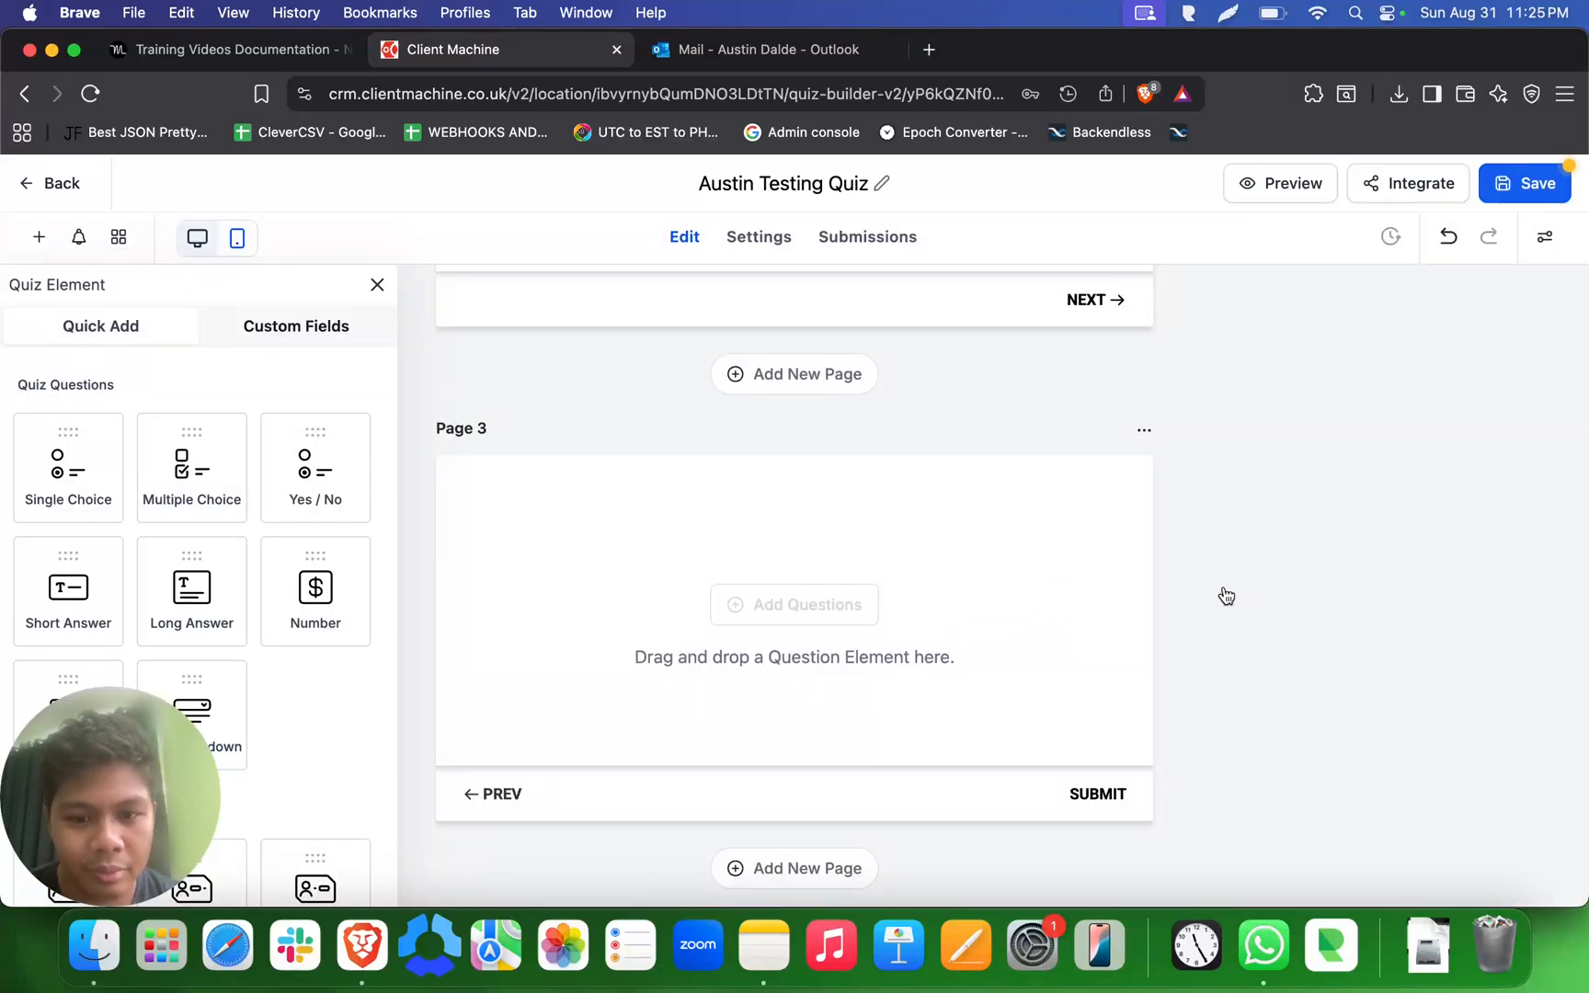
pyautogui.scroll(-5, 1002, 643)
pyautogui.scroll(10, 988, 633)
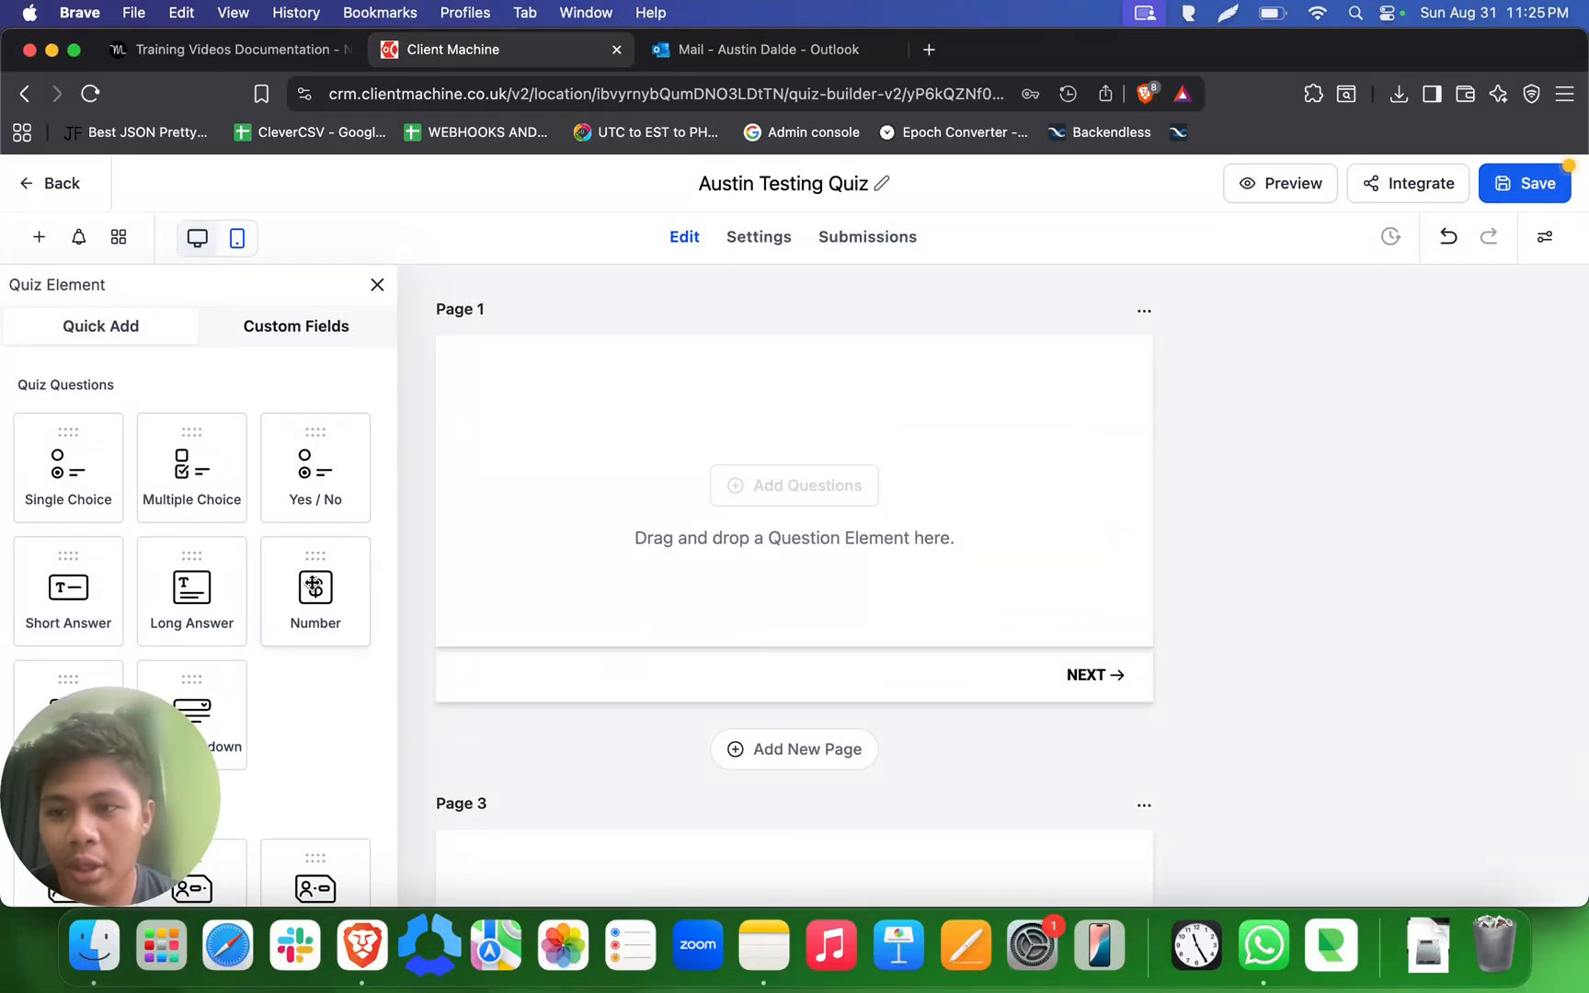
# - Add a Single Choice question to Page 1 of the quiz
pyautogui.scroll(-8, 313, 585)
pyautogui.scroll(10, 312, 579)
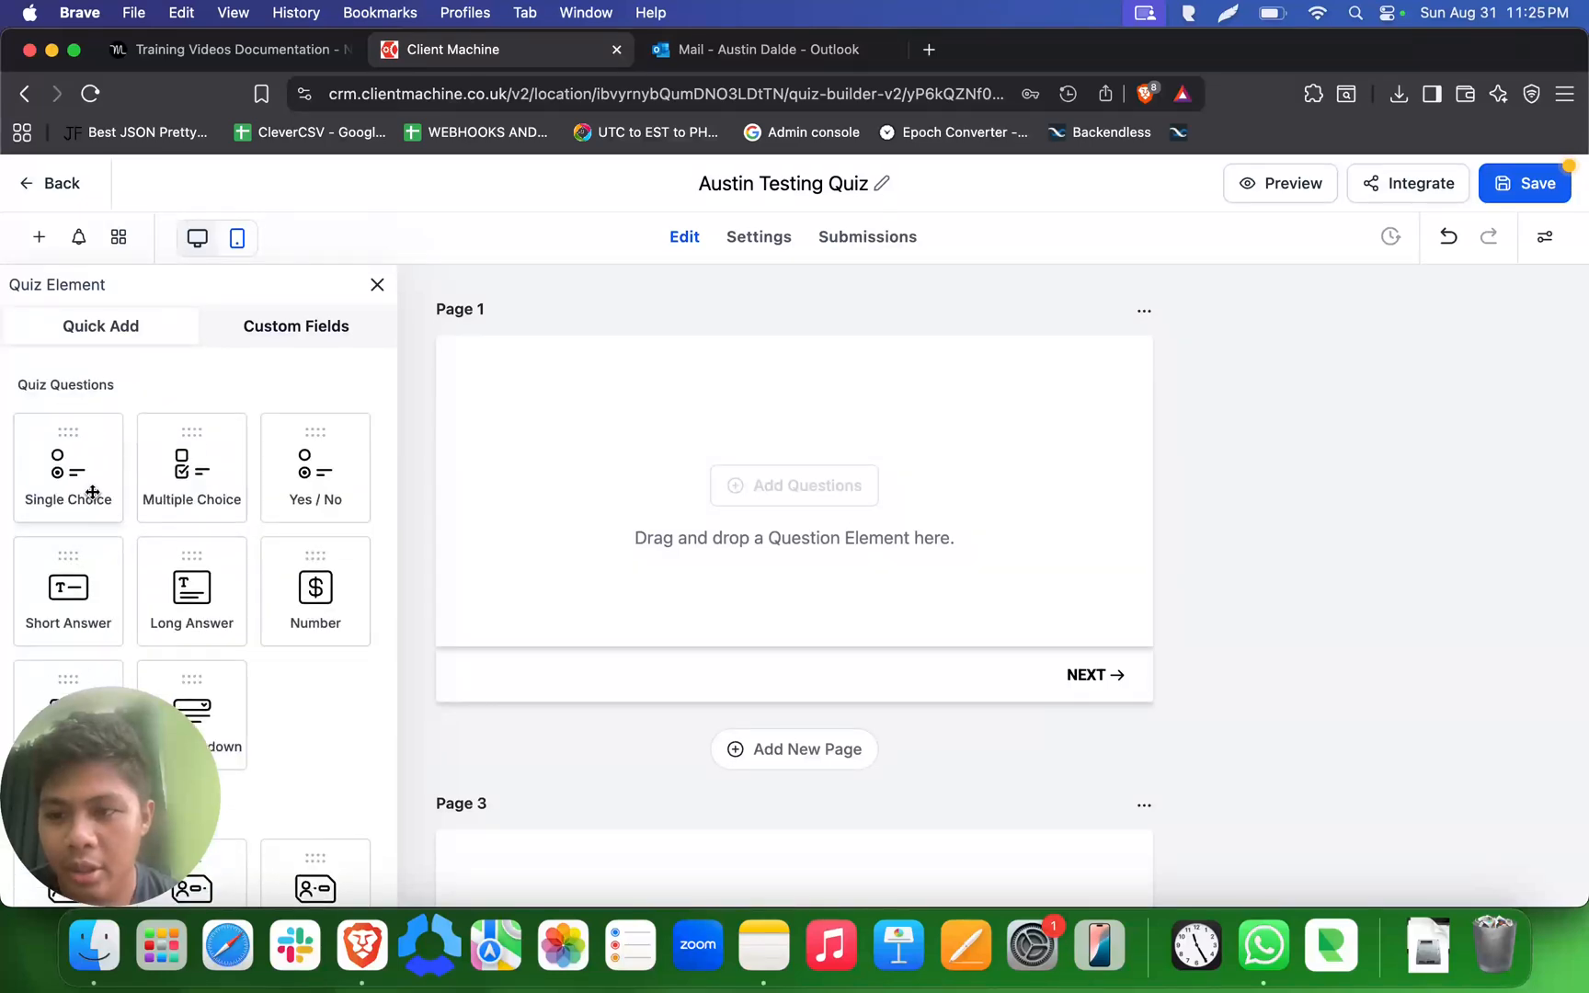
pyautogui.scroll(-2, 246, 595)
pyautogui.scroll(-10, 242, 594)
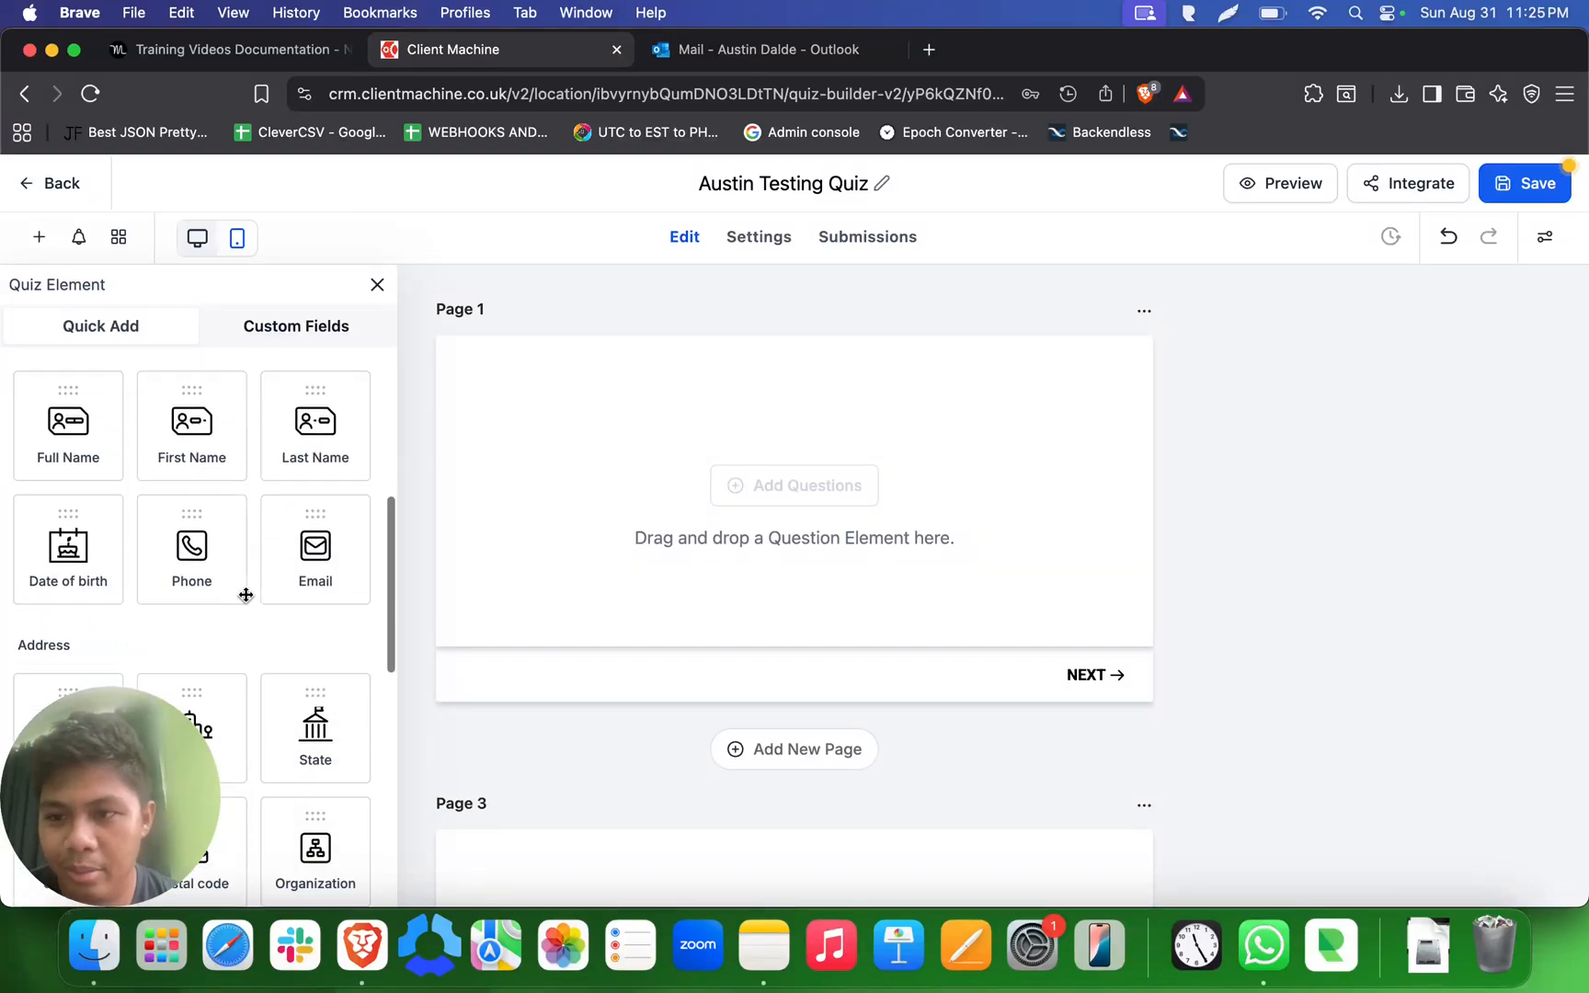
pyautogui.scroll(10, 257, 595)
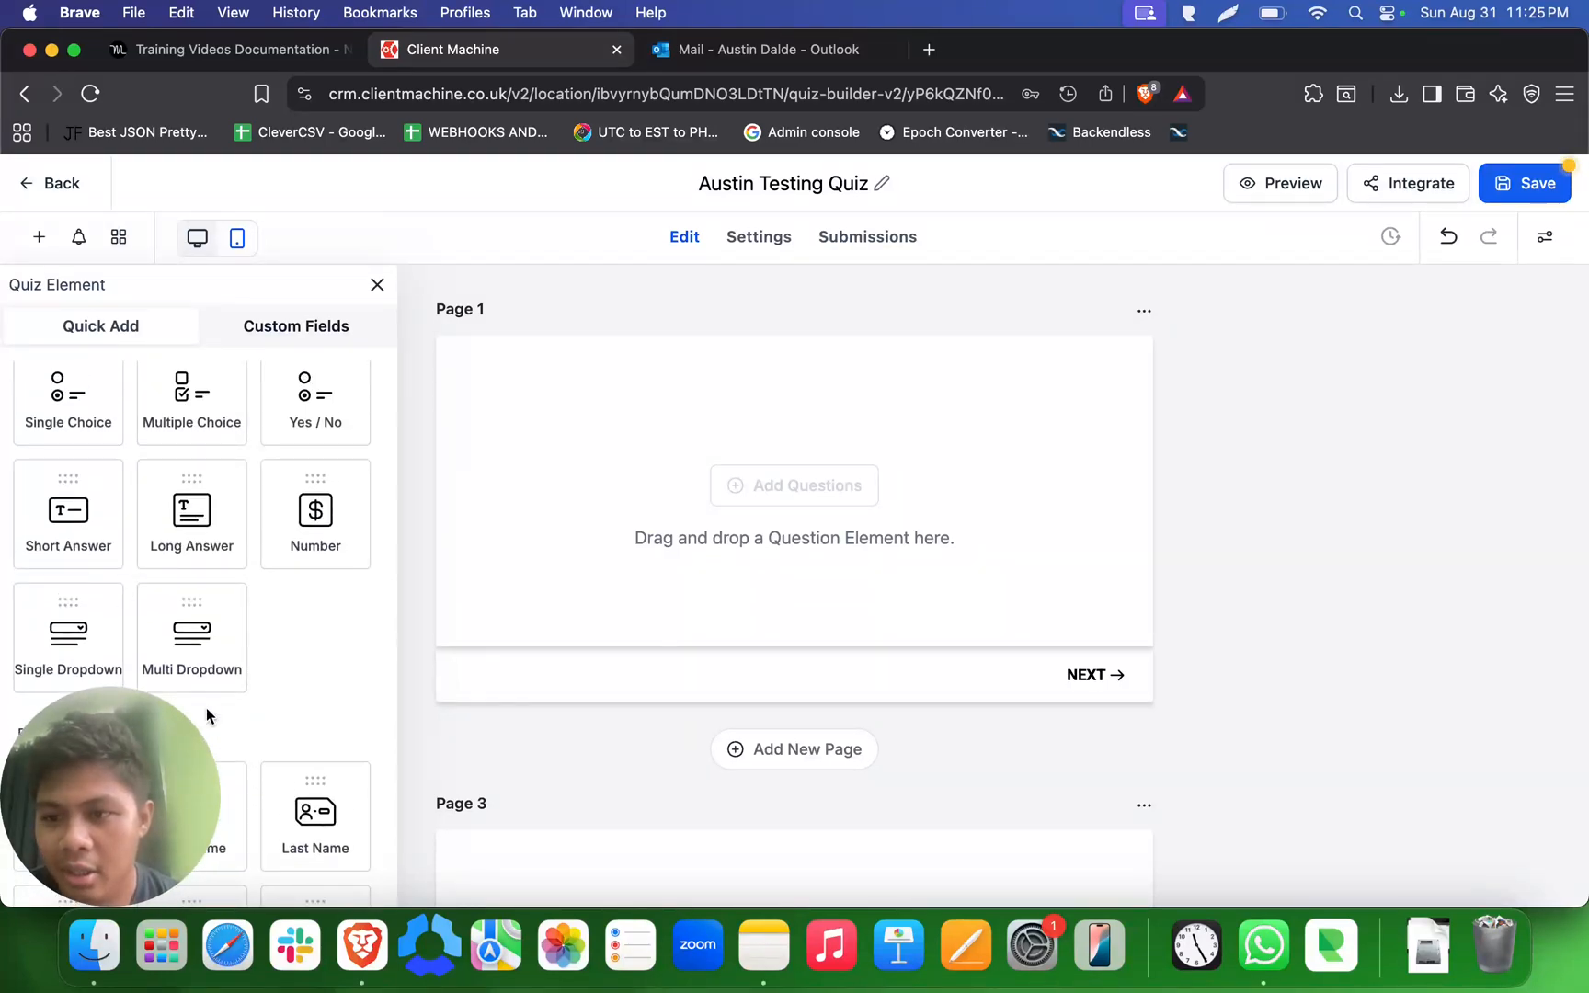
pyautogui.scroll(2, 166, 506)
pyautogui.moveTo(69, 468); pyautogui.dragTo(674, 592)
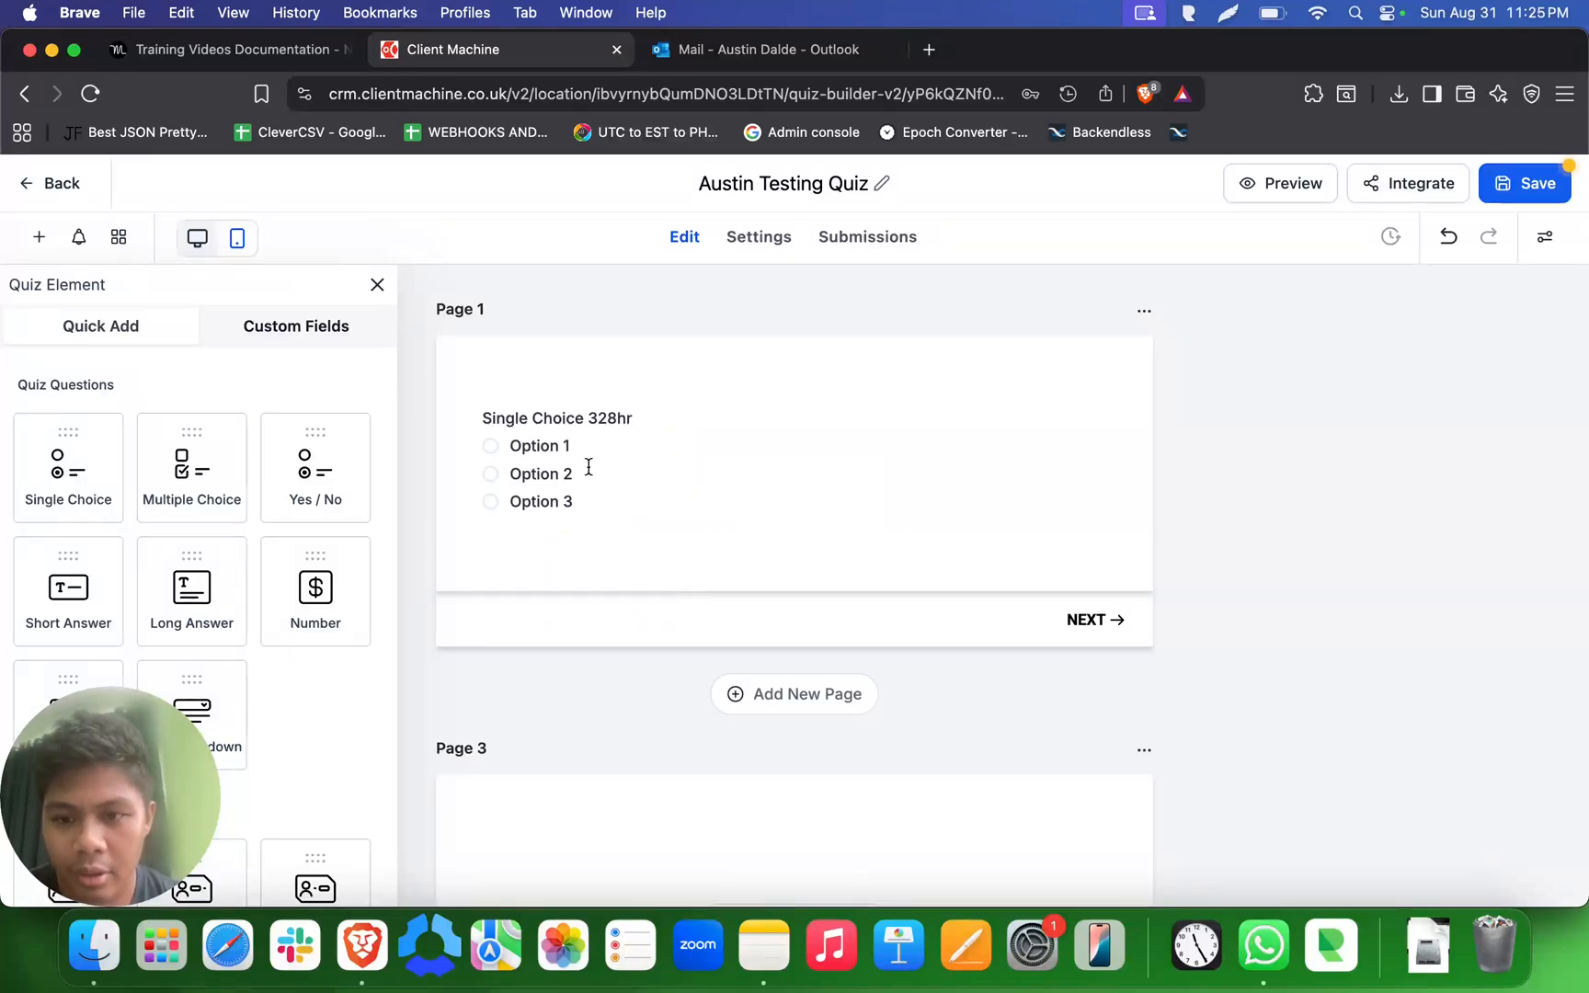
pyautogui.click(562, 447)
pyautogui.click(648, 625)
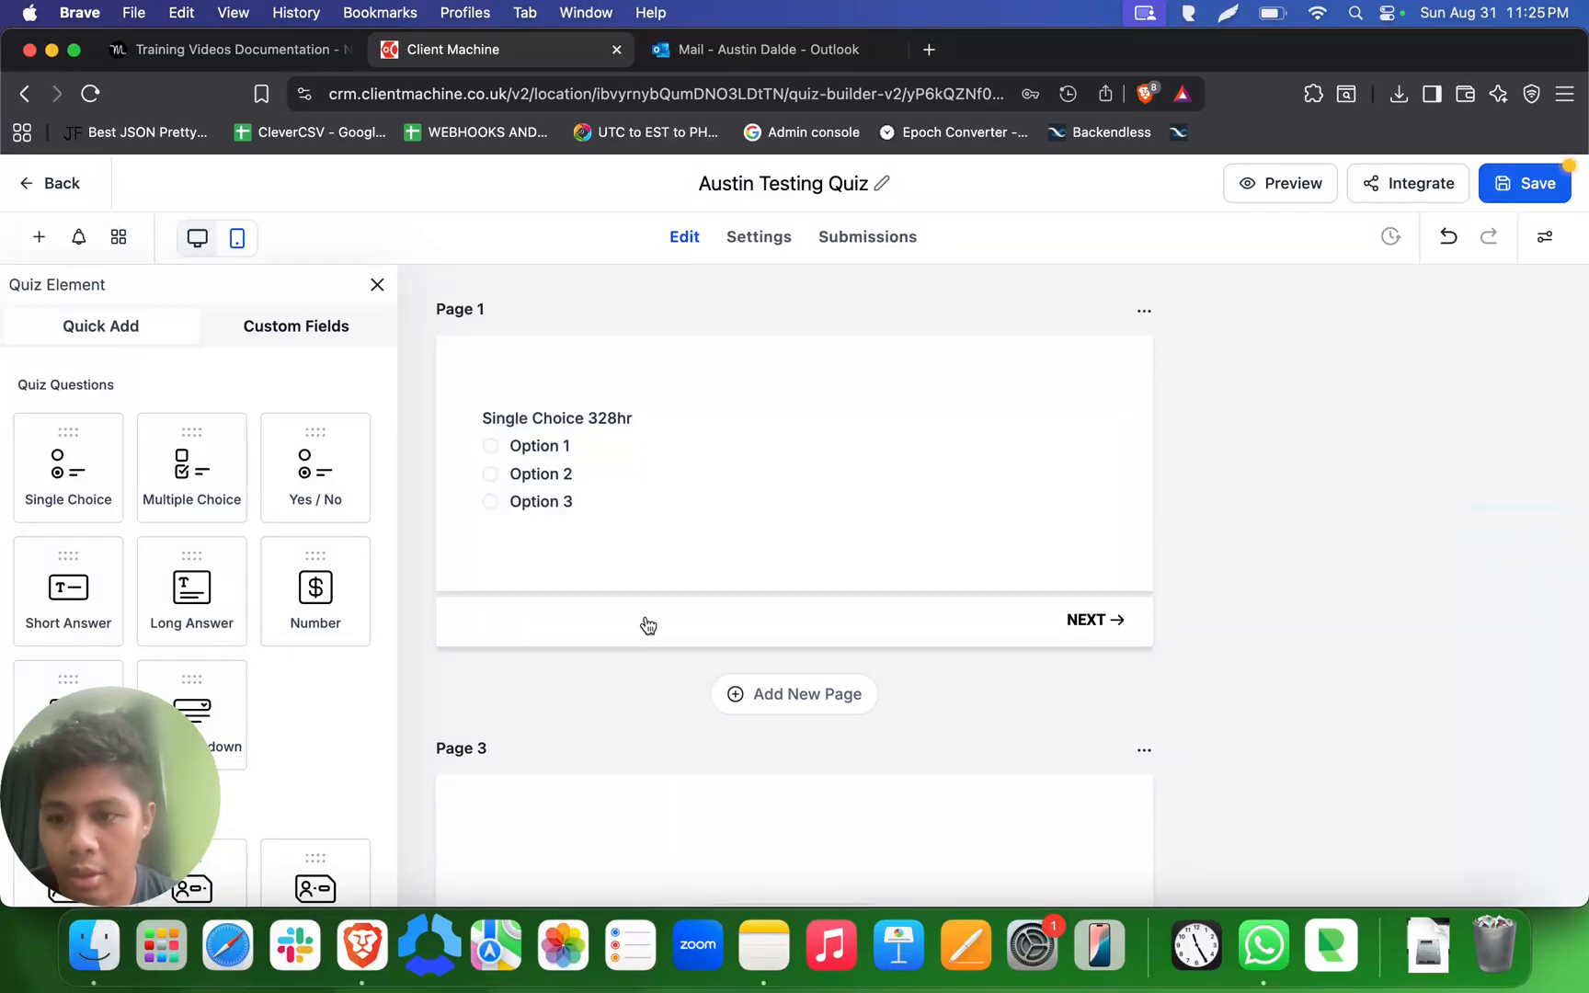
# - Add a Short Answer question below the Single Choice question on Page 1 and open its settings
pyautogui.scroll(-5, 203, 549)
pyautogui.moveTo(88, 444); pyautogui.dragTo(550, 556)
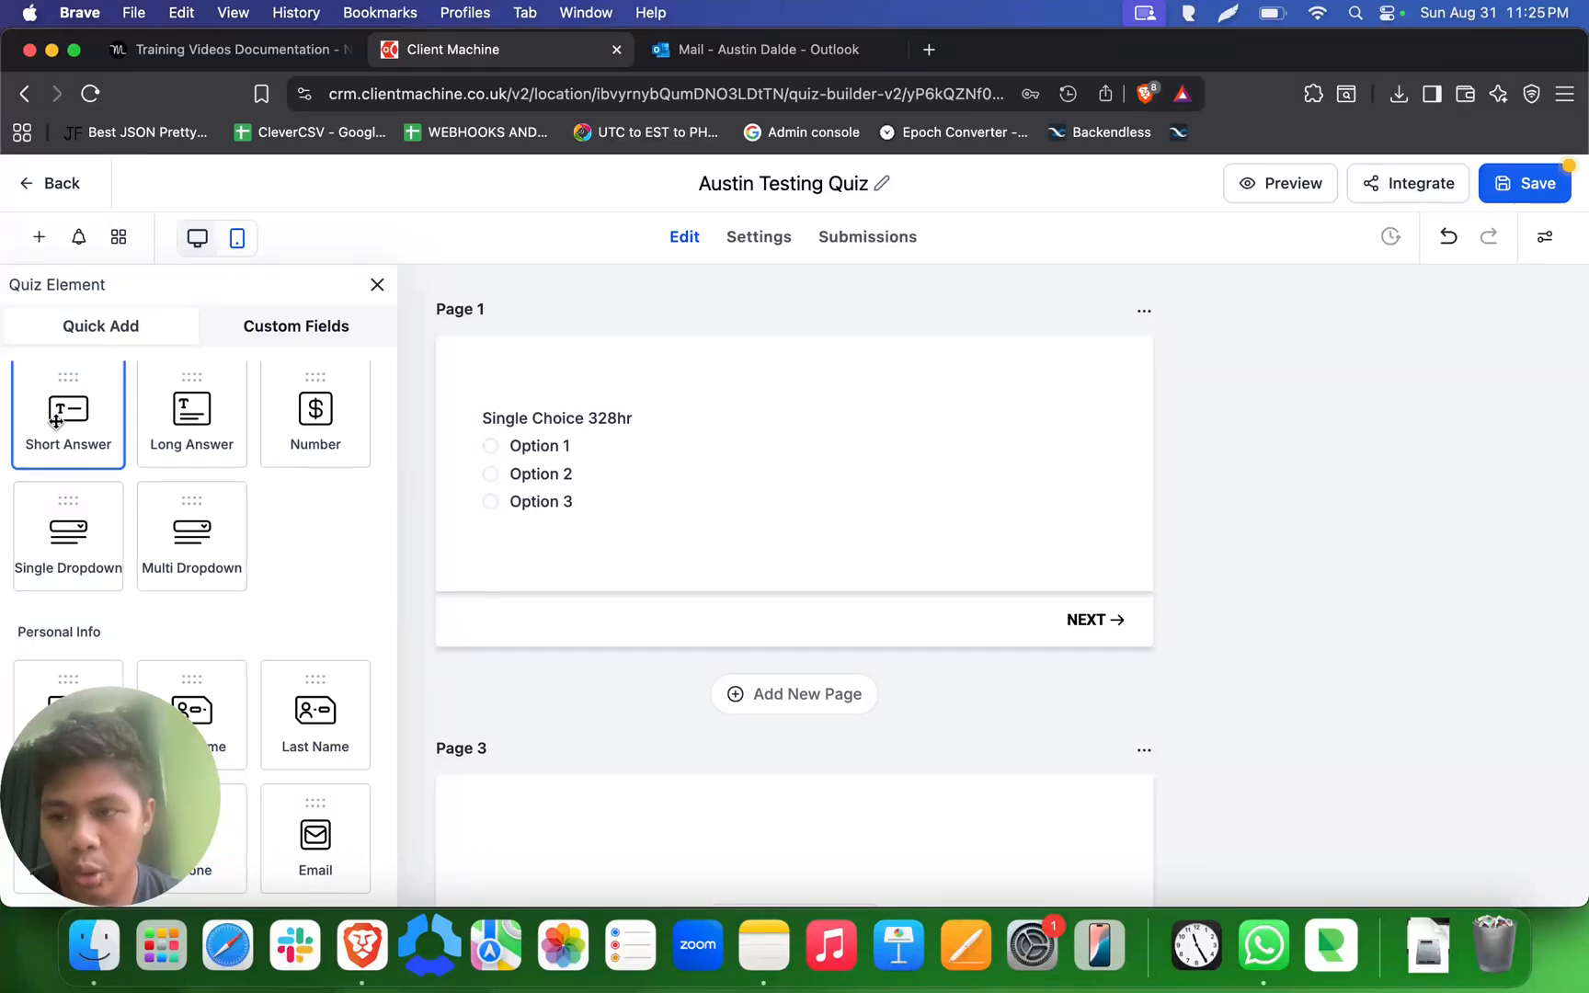
pyautogui.moveTo(68, 414); pyautogui.dragTo(542, 575)
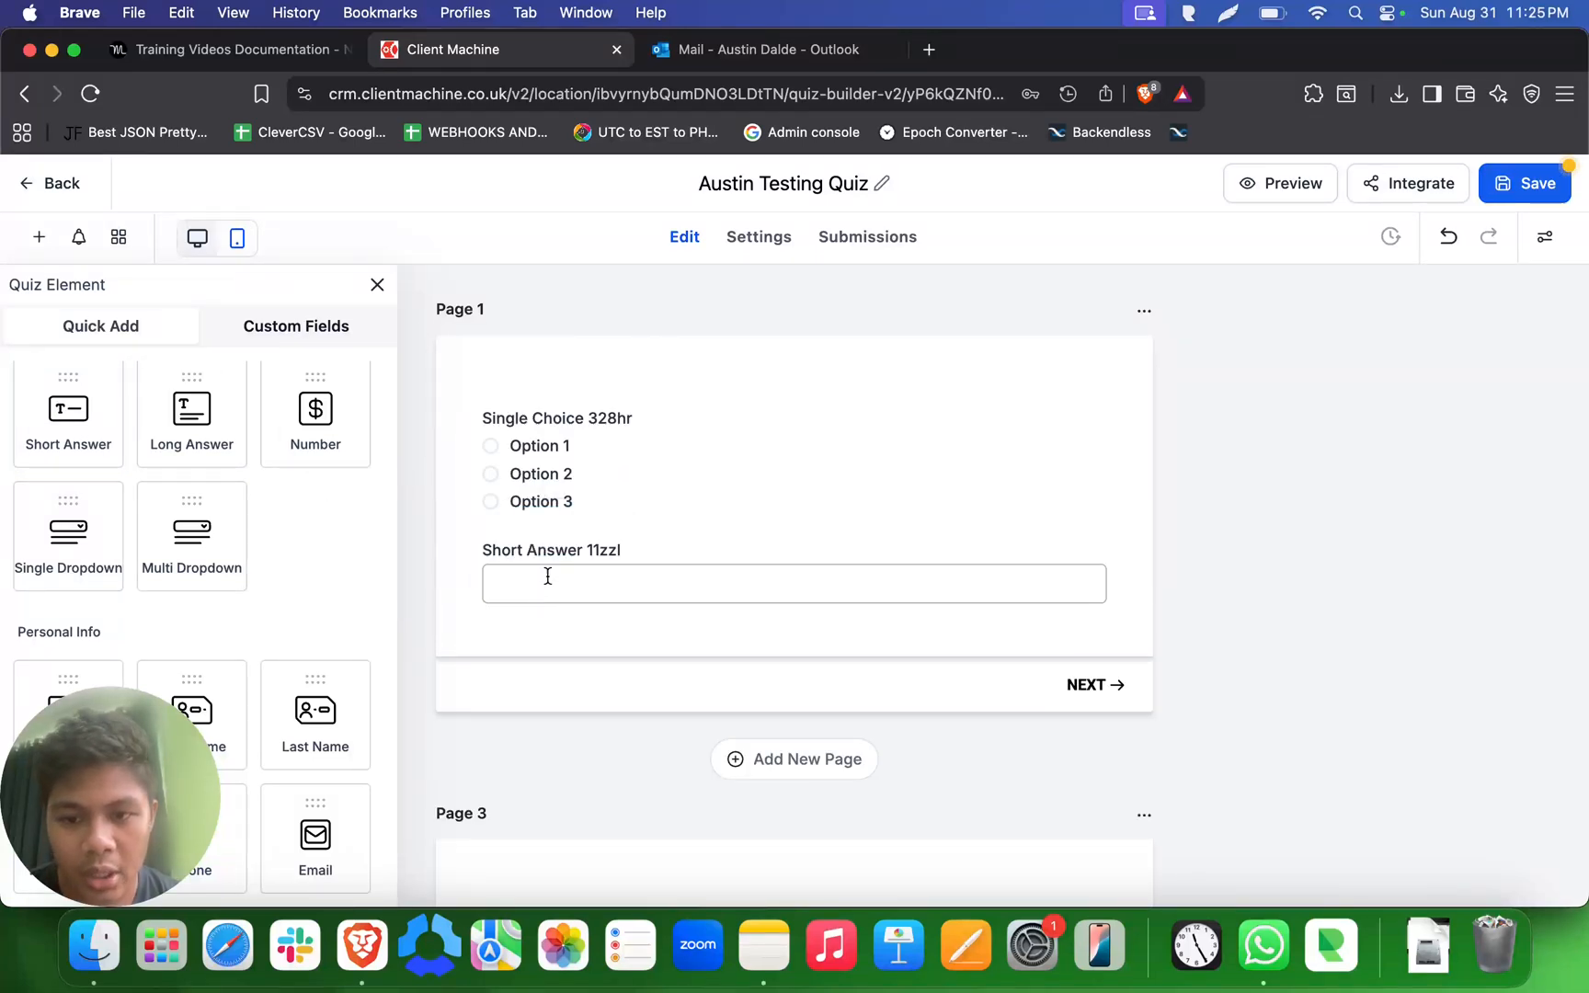
pyautogui.click(613, 575)
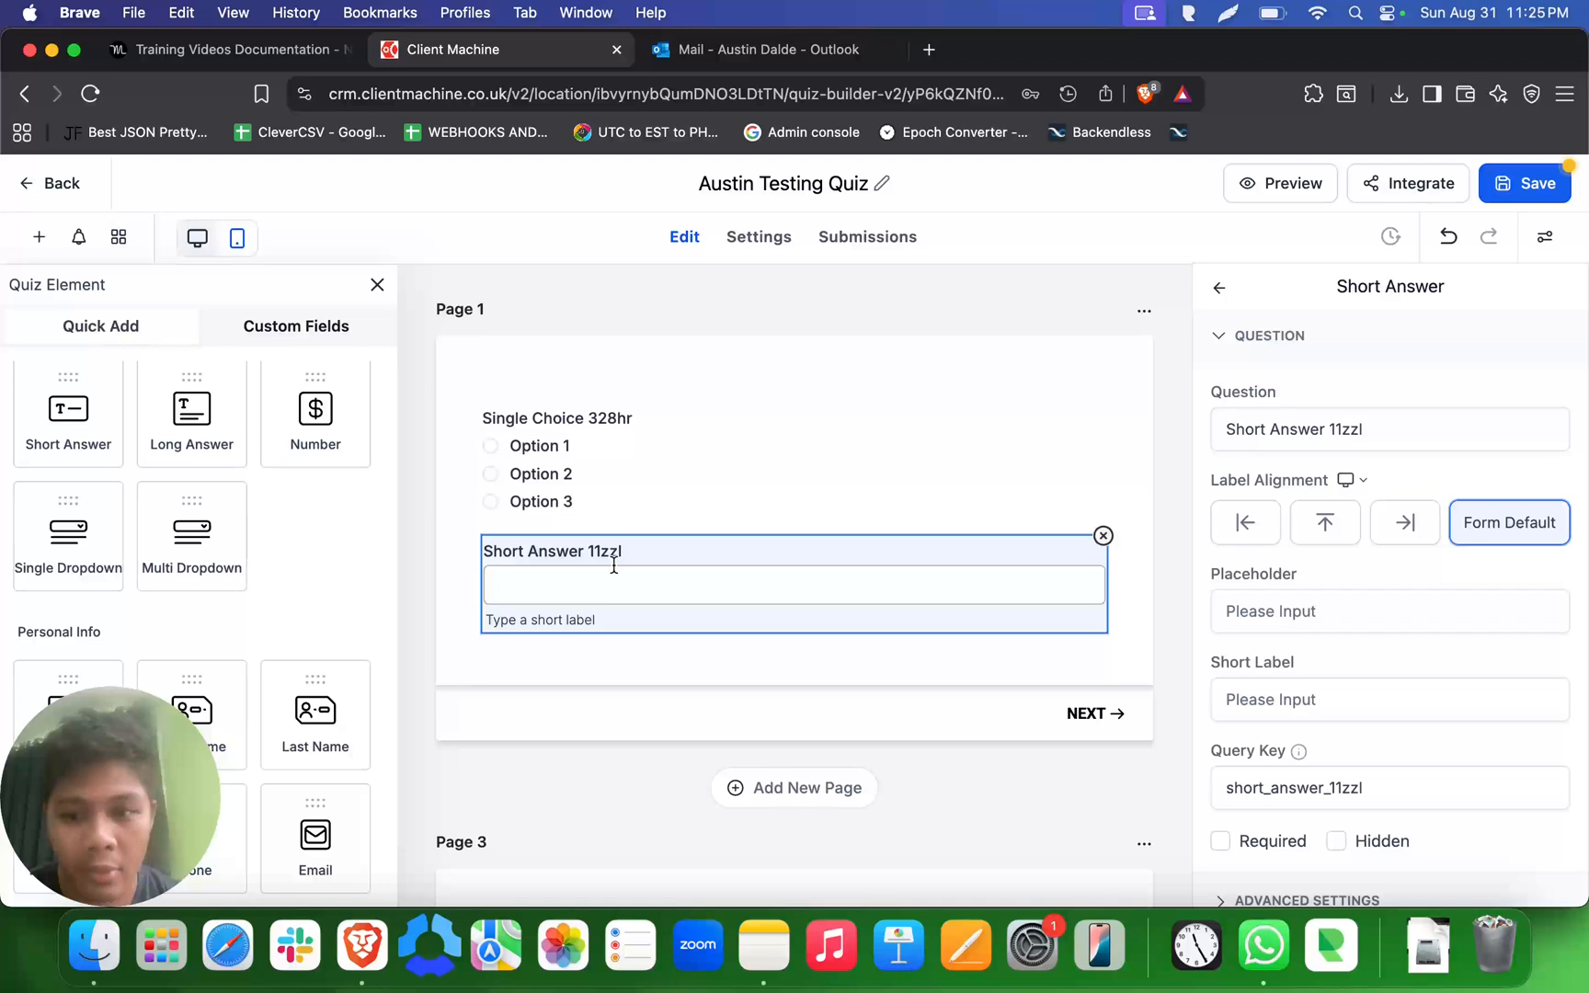
pyautogui.tripleClick(606, 550)
pyautogui.click(266, 523)
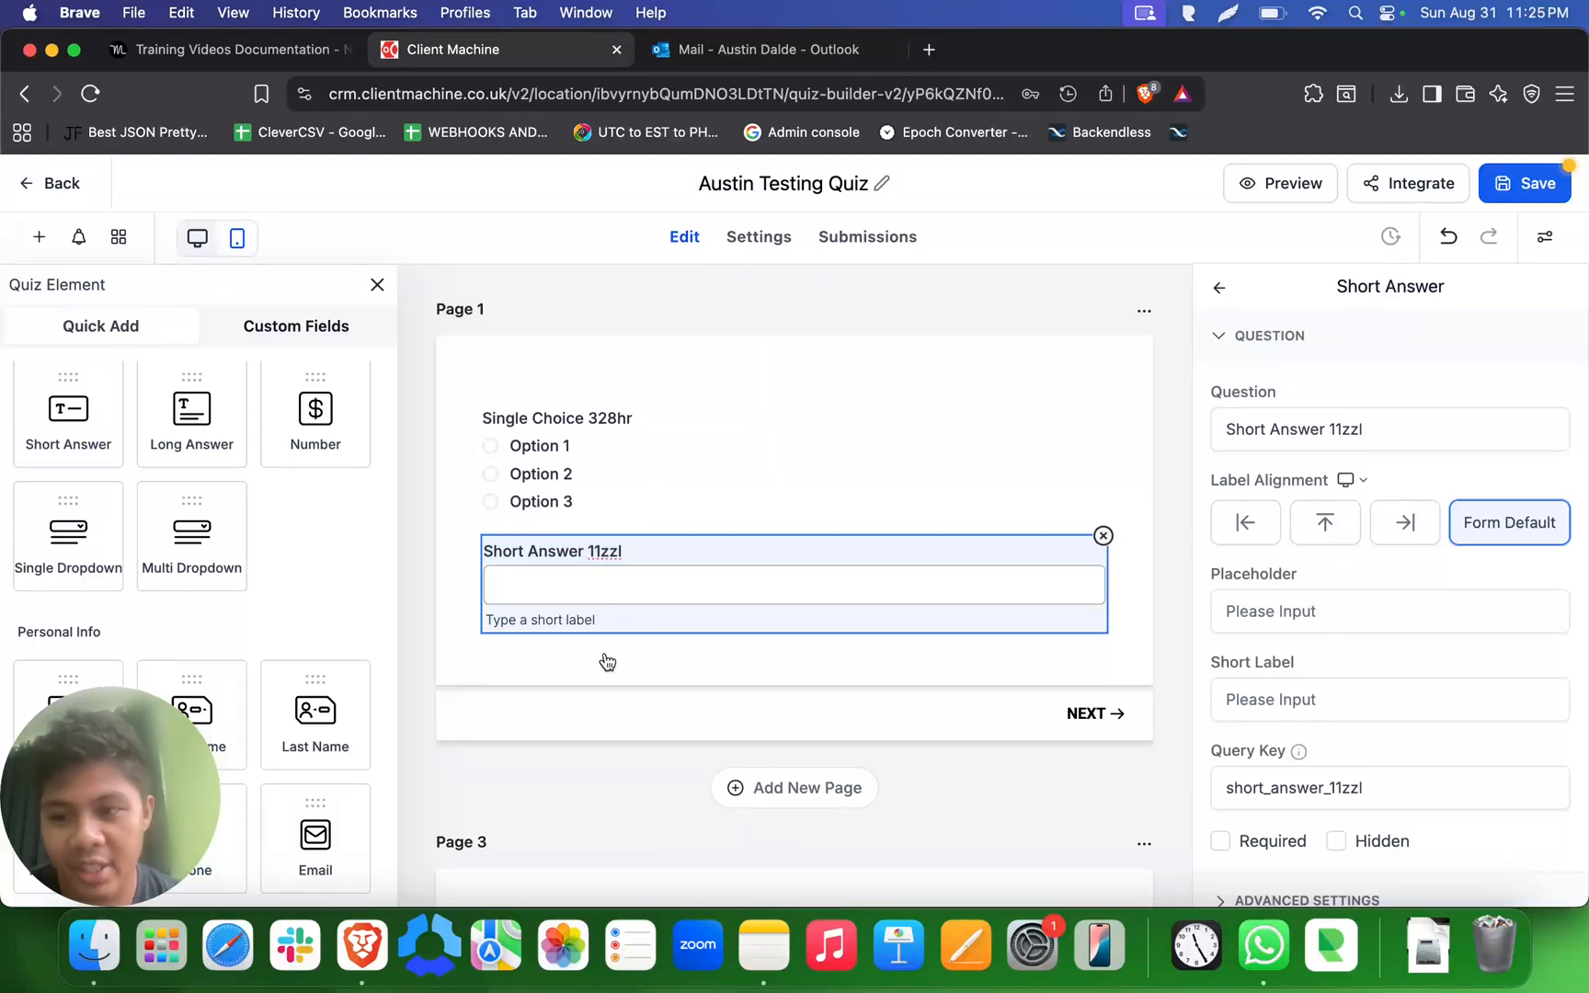
# - Look through the Personal Info and Address elements and remove the Short Answer question from Page 1
pyautogui.scroll(-3, 228, 595)
pyautogui.scroll(1, 228, 595)
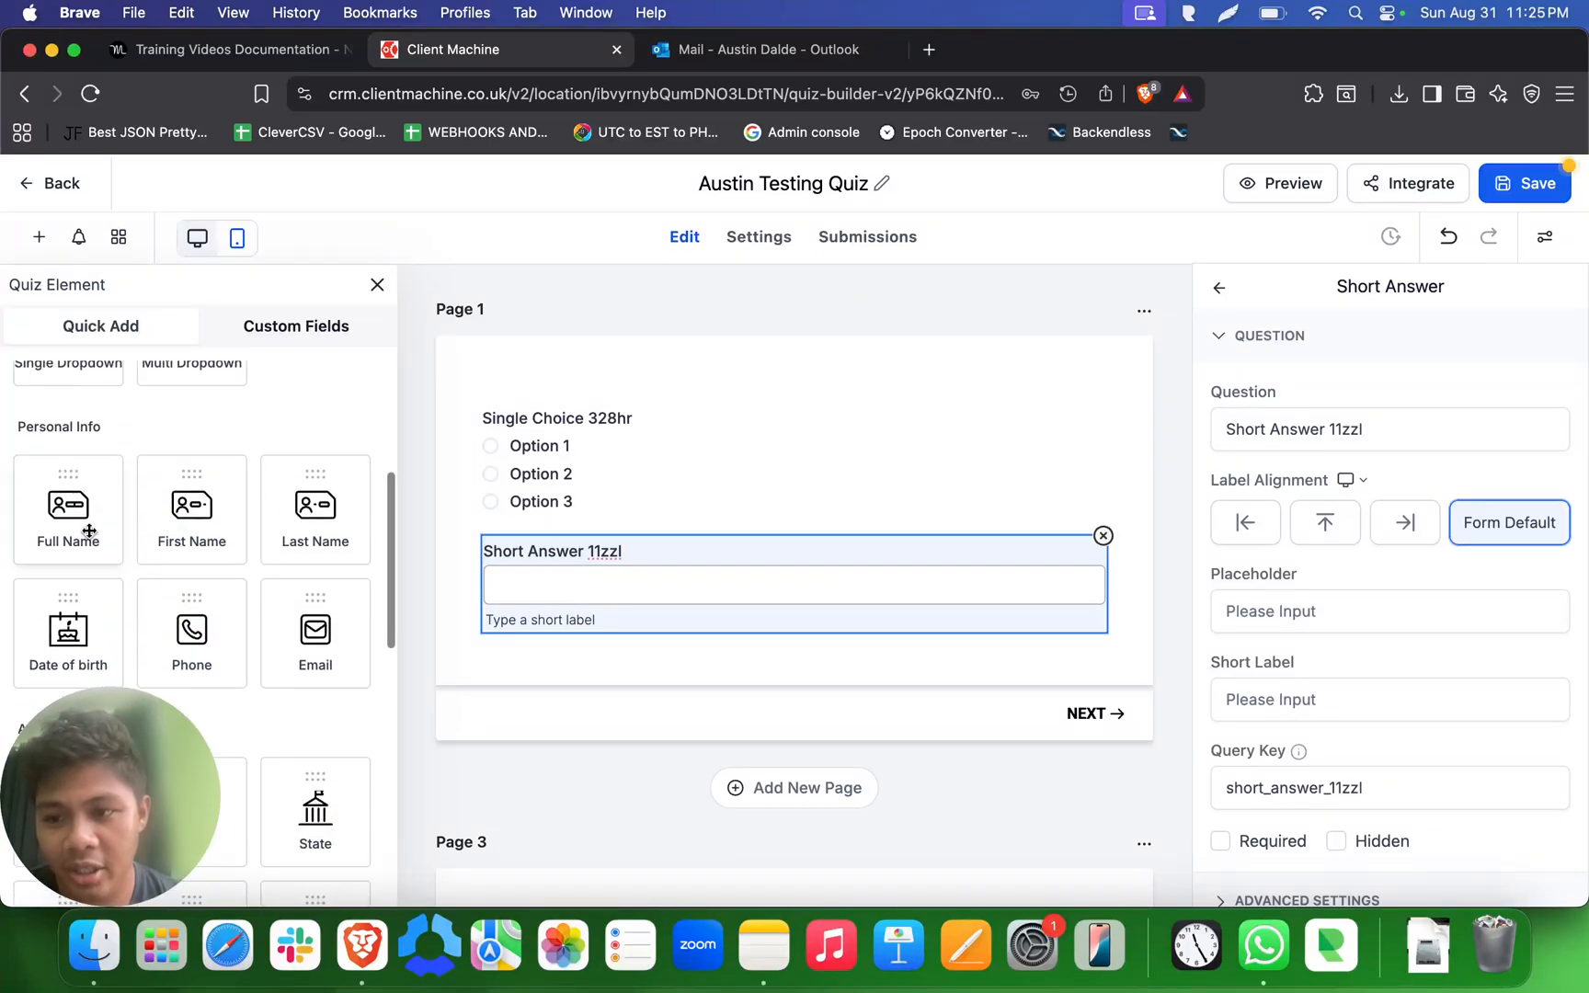
pyautogui.scroll(-5, 195, 551)
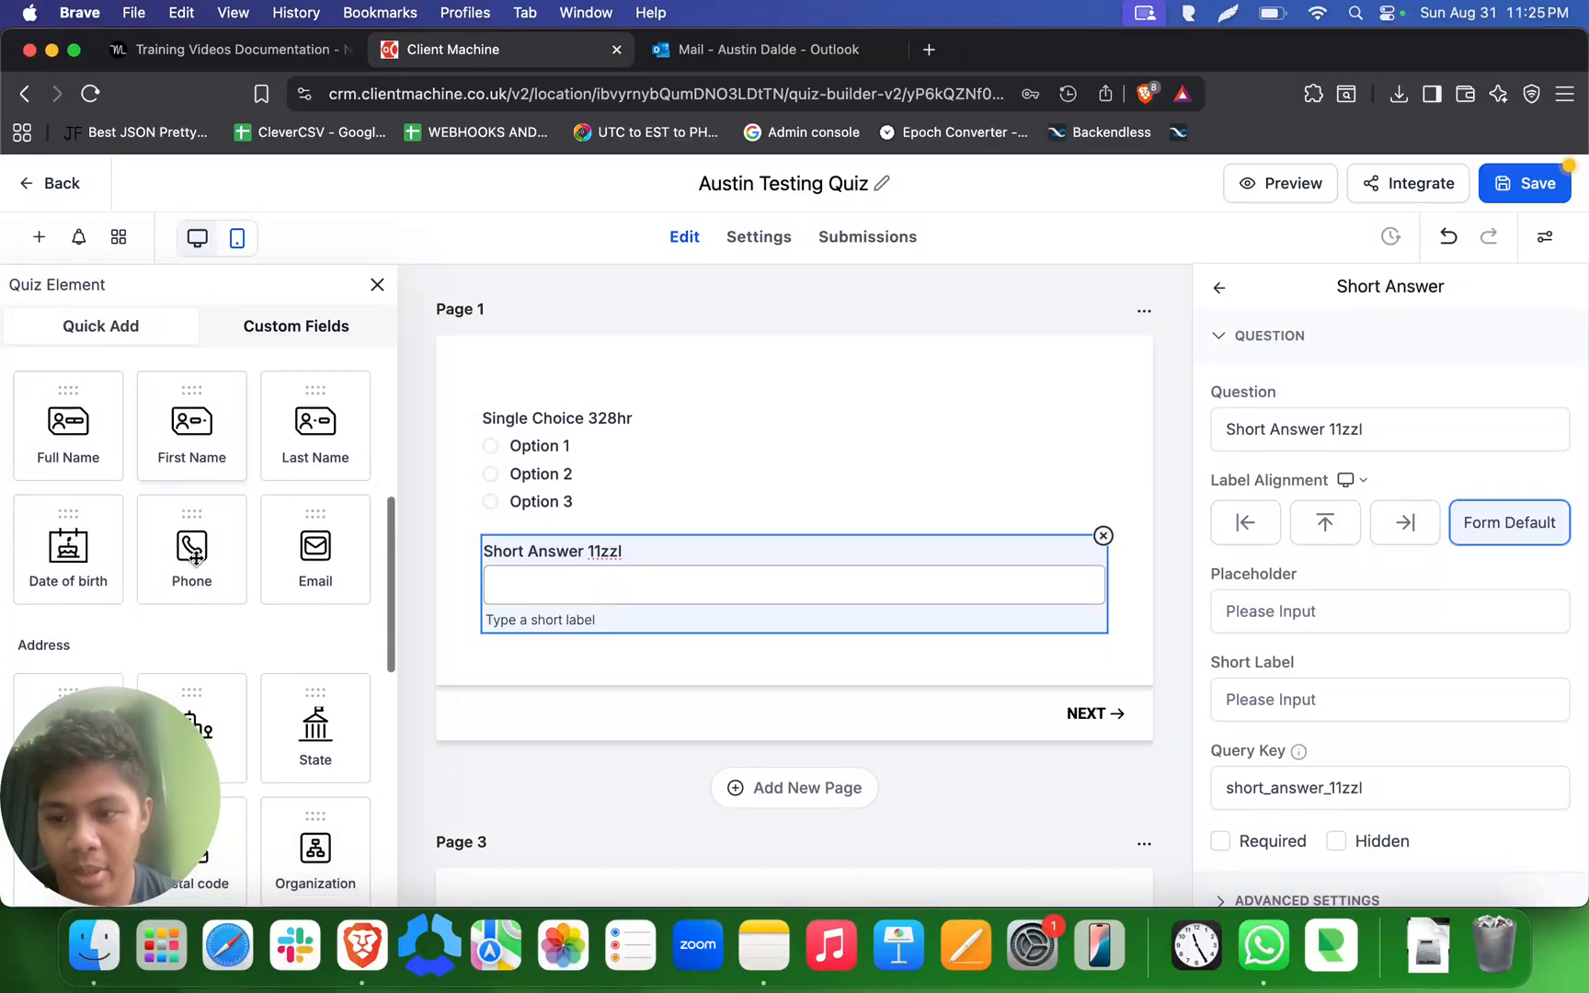
pyautogui.scroll(1, 194, 557)
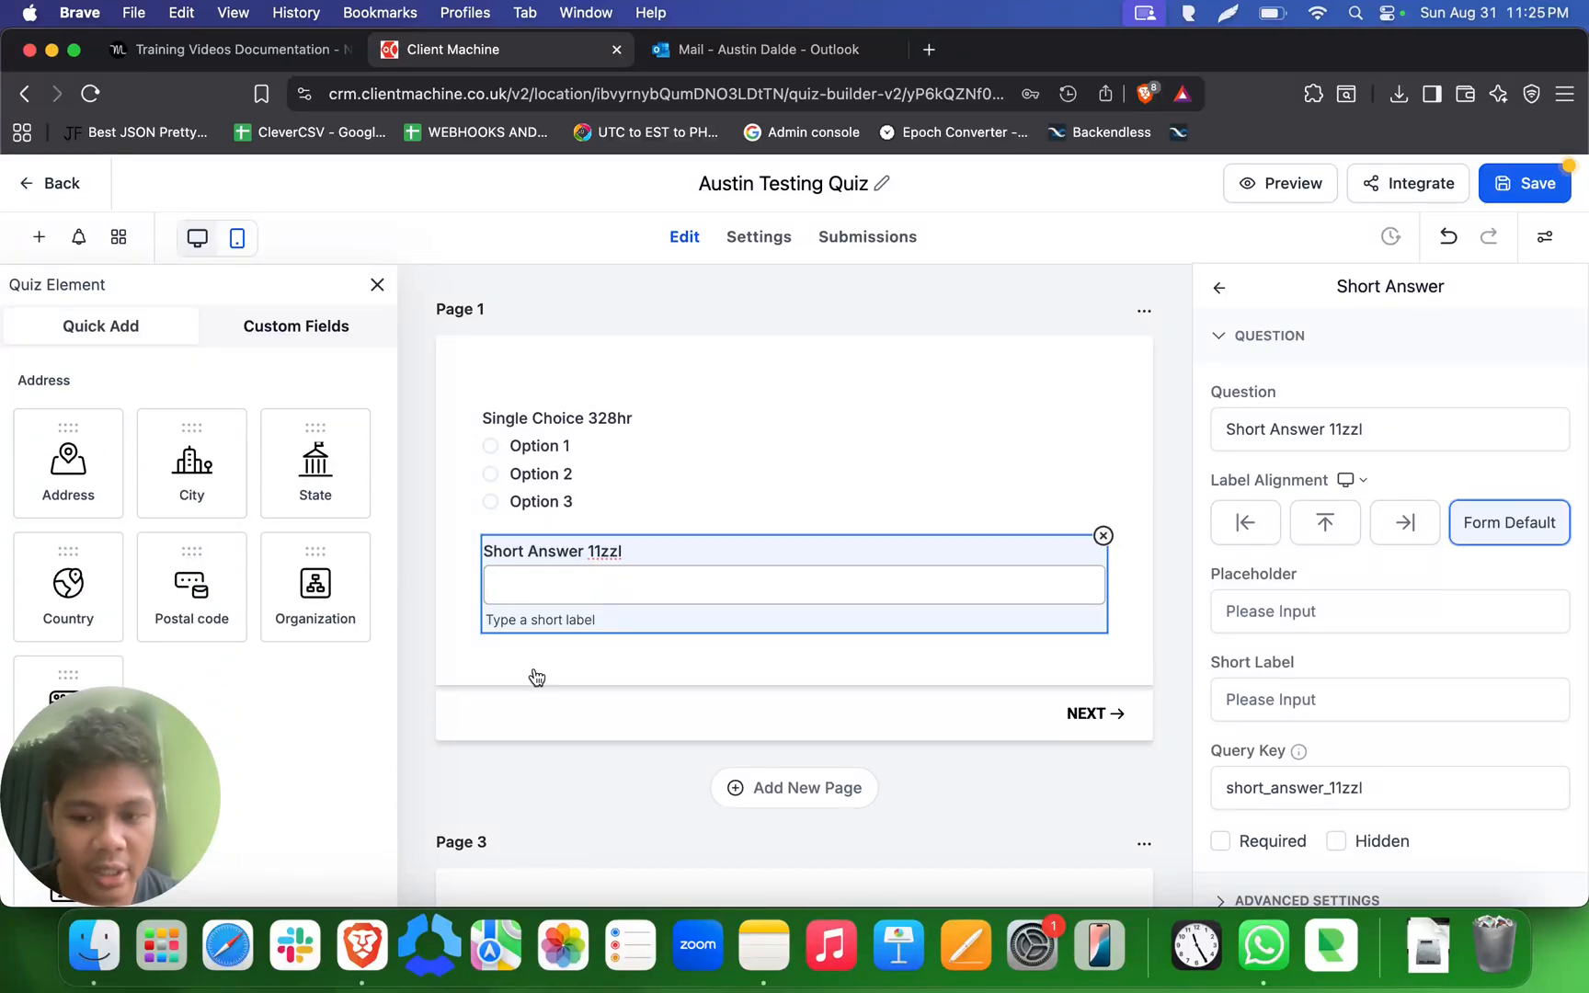
pyautogui.scroll(-6, 798, 661)
pyautogui.scroll(6, 798, 662)
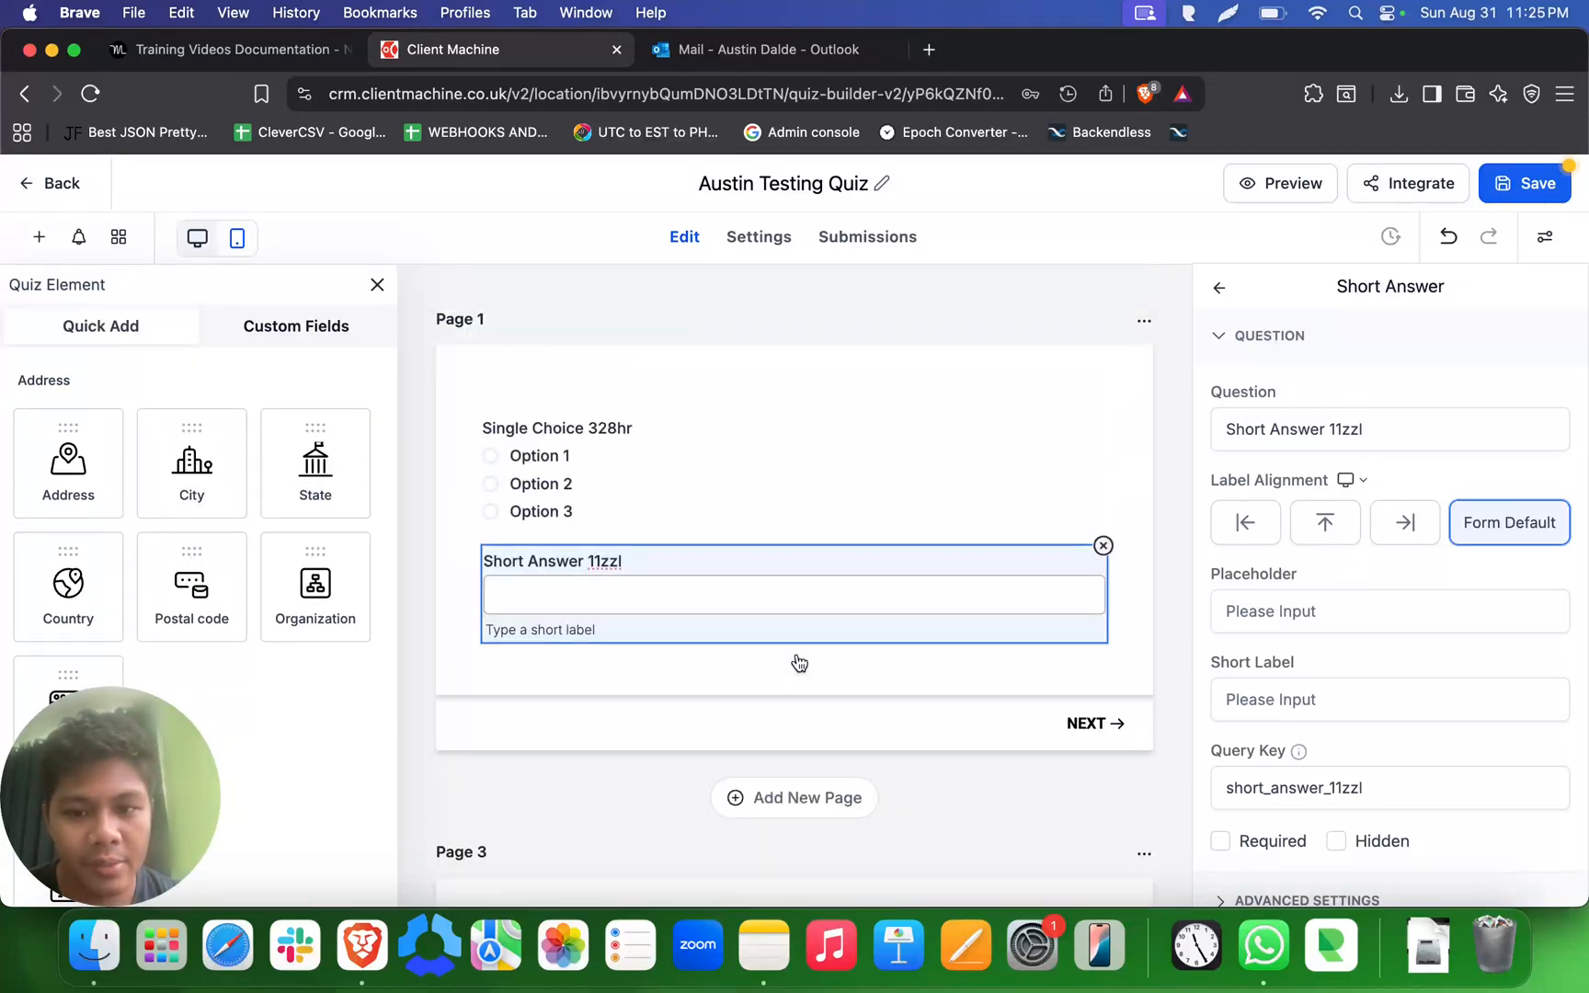
pyautogui.click(1103, 547)
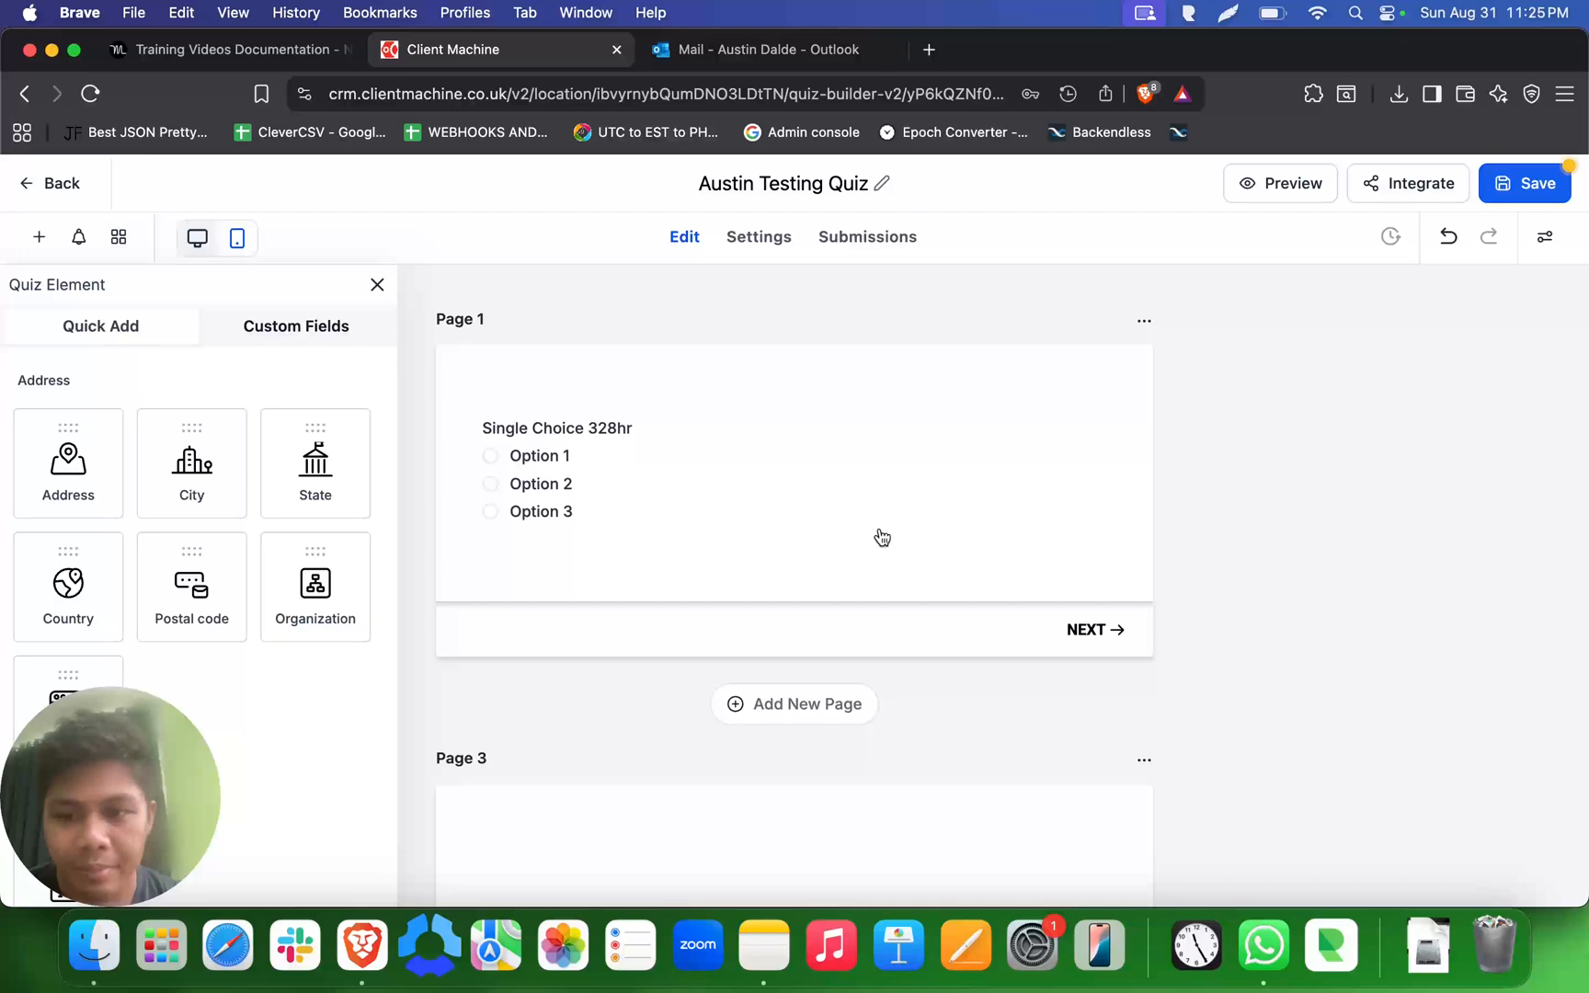
# - Add a Multiple Choice question and a Yes / No question to the quiz on their own pages below Page 1
pyautogui.click(571, 469)
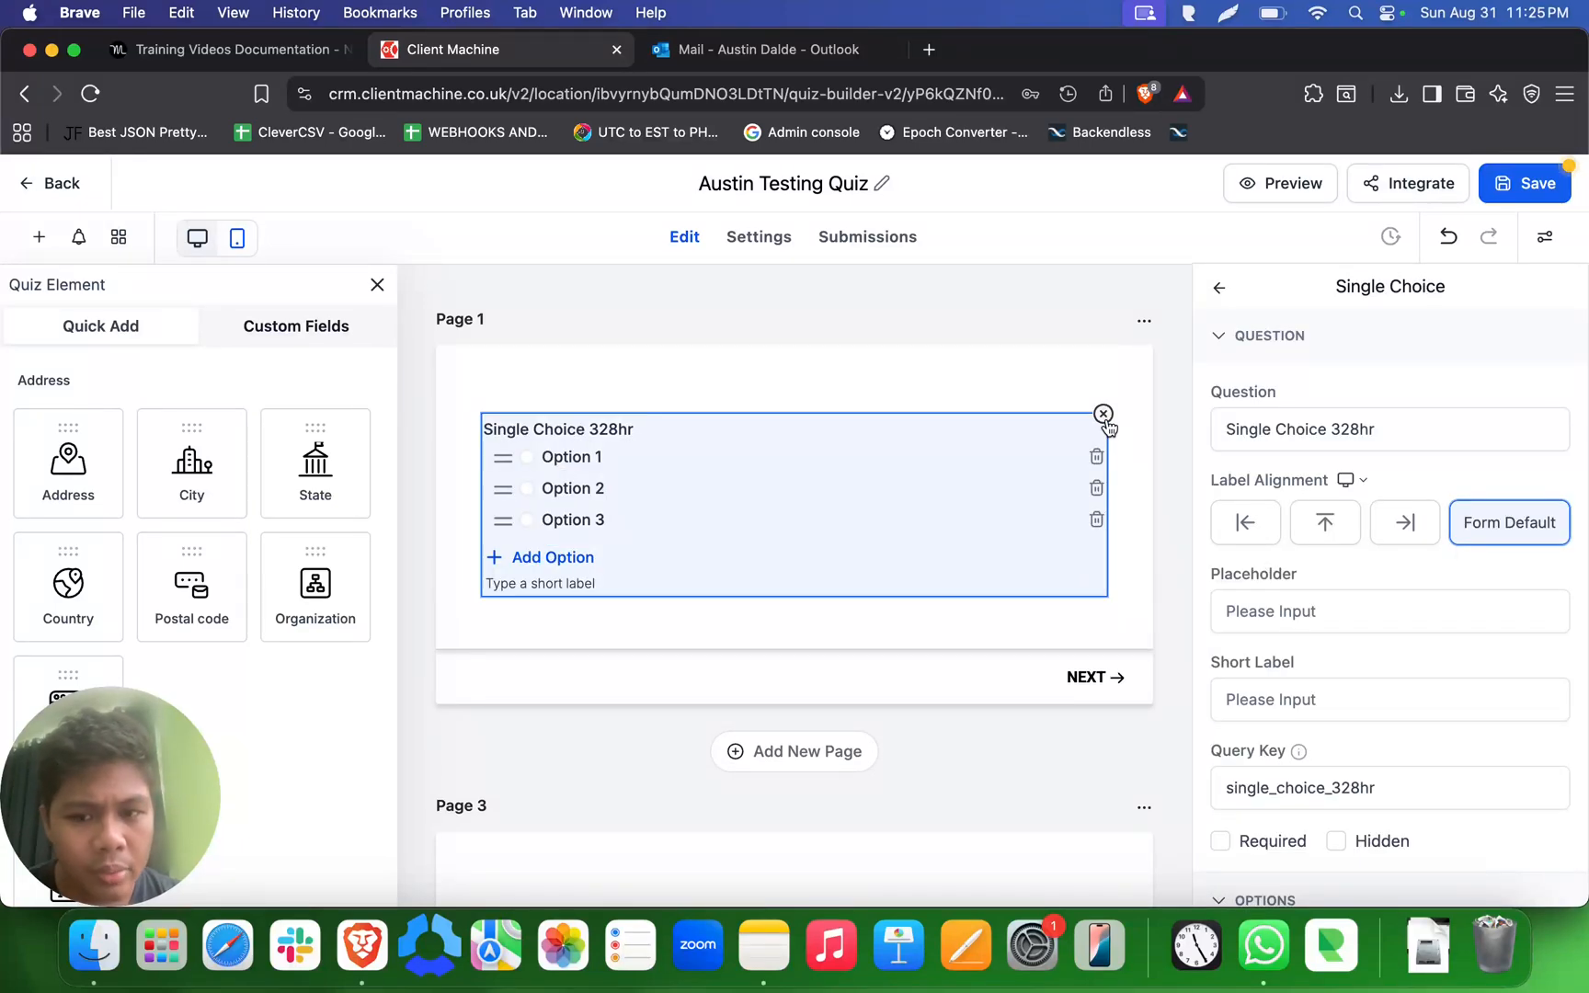
pyautogui.click(1089, 383)
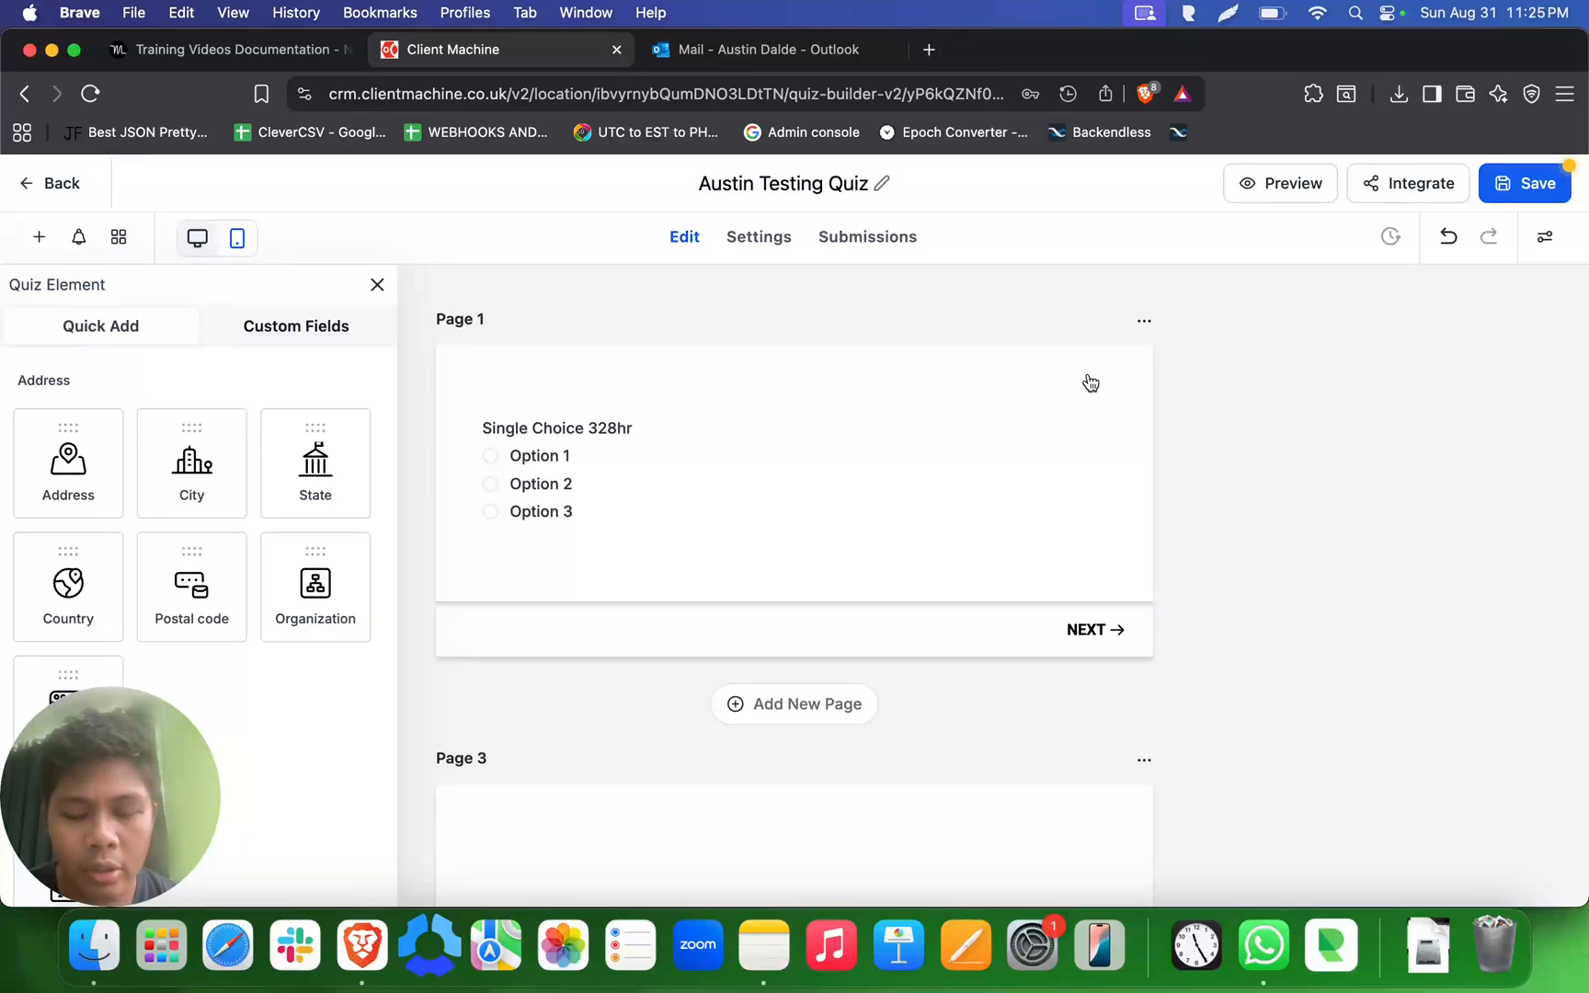
pyautogui.scroll(4, 322, 533)
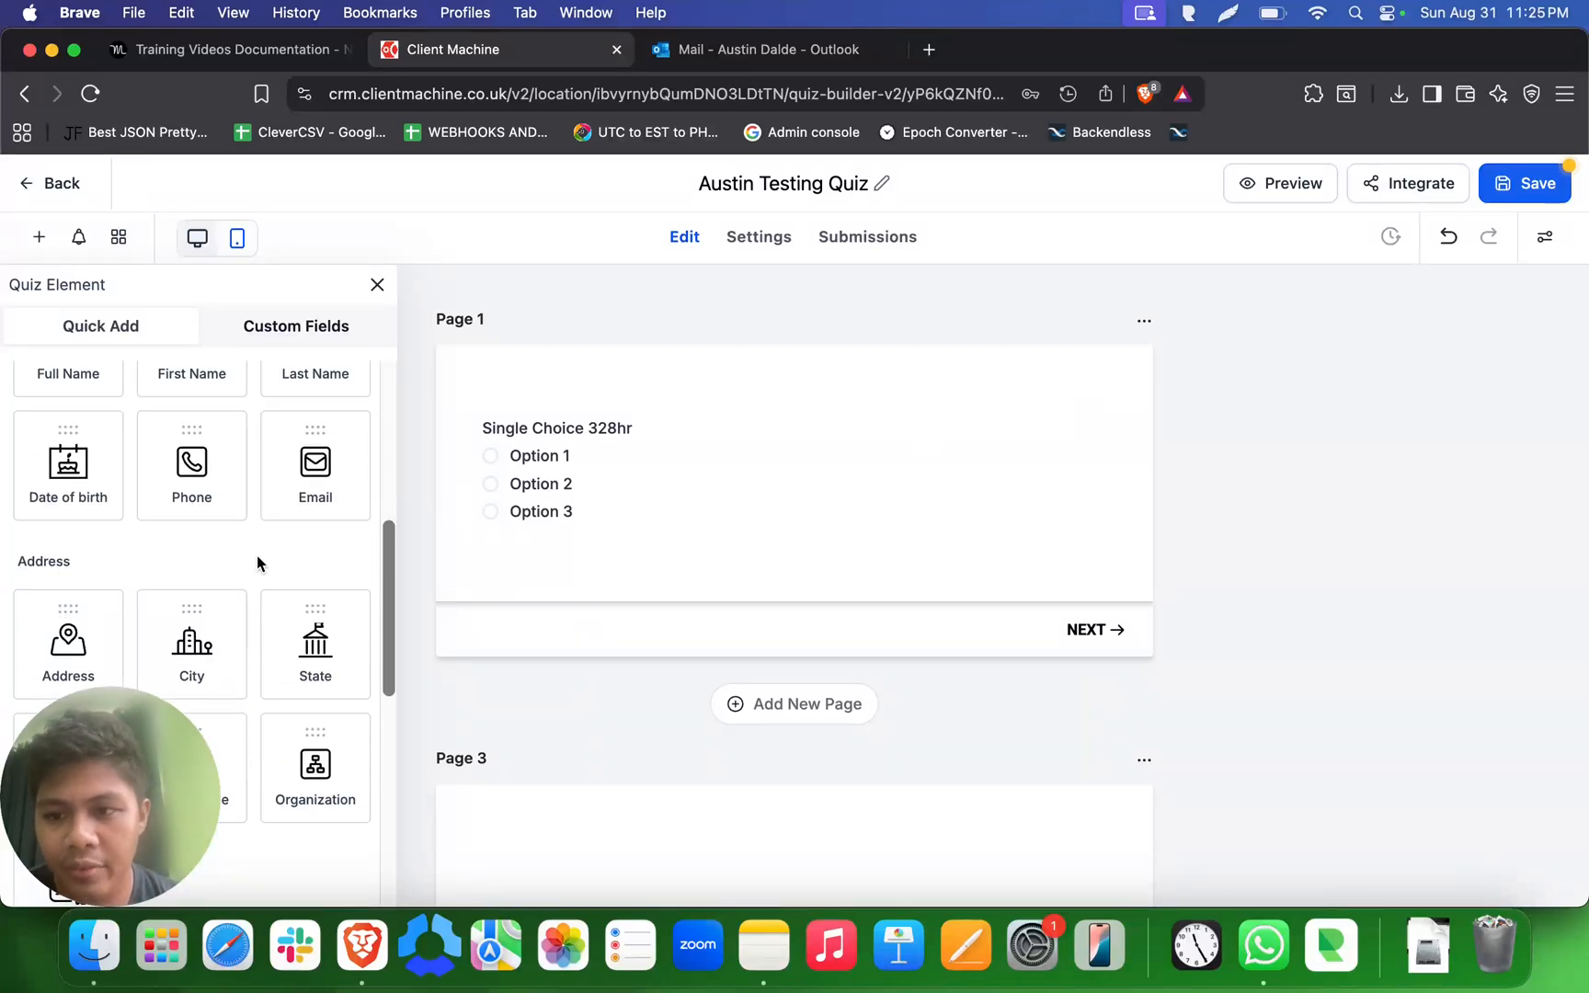
pyautogui.scroll(5, 257, 557)
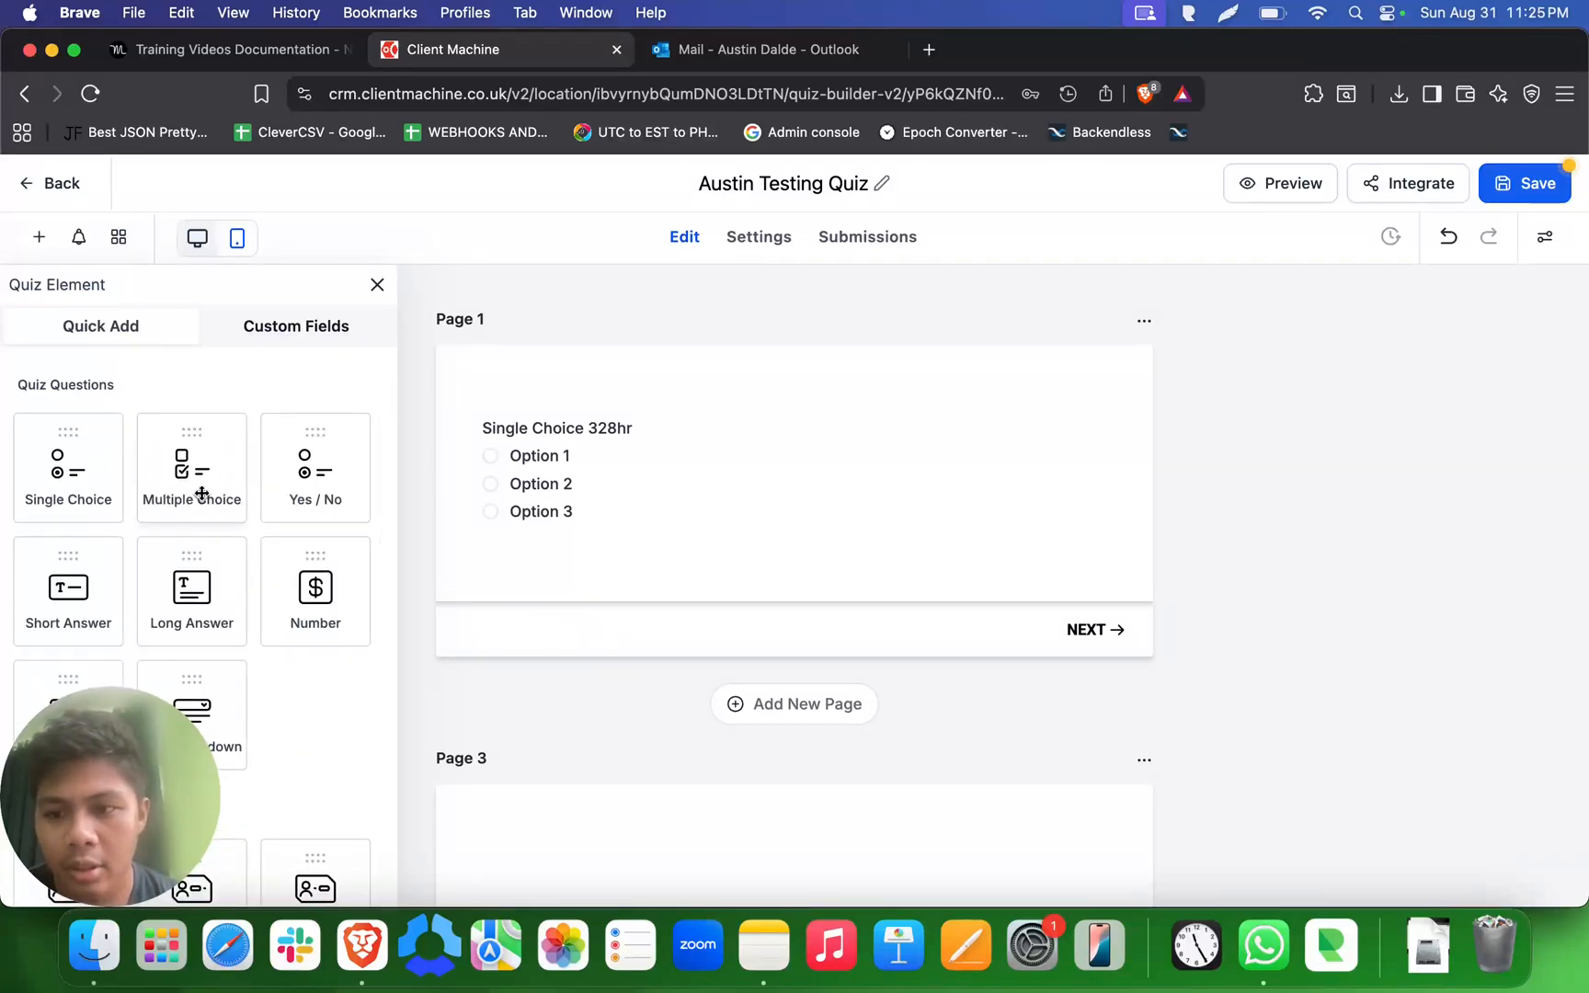
pyautogui.moveTo(202, 501); pyautogui.dragTo(525, 592)
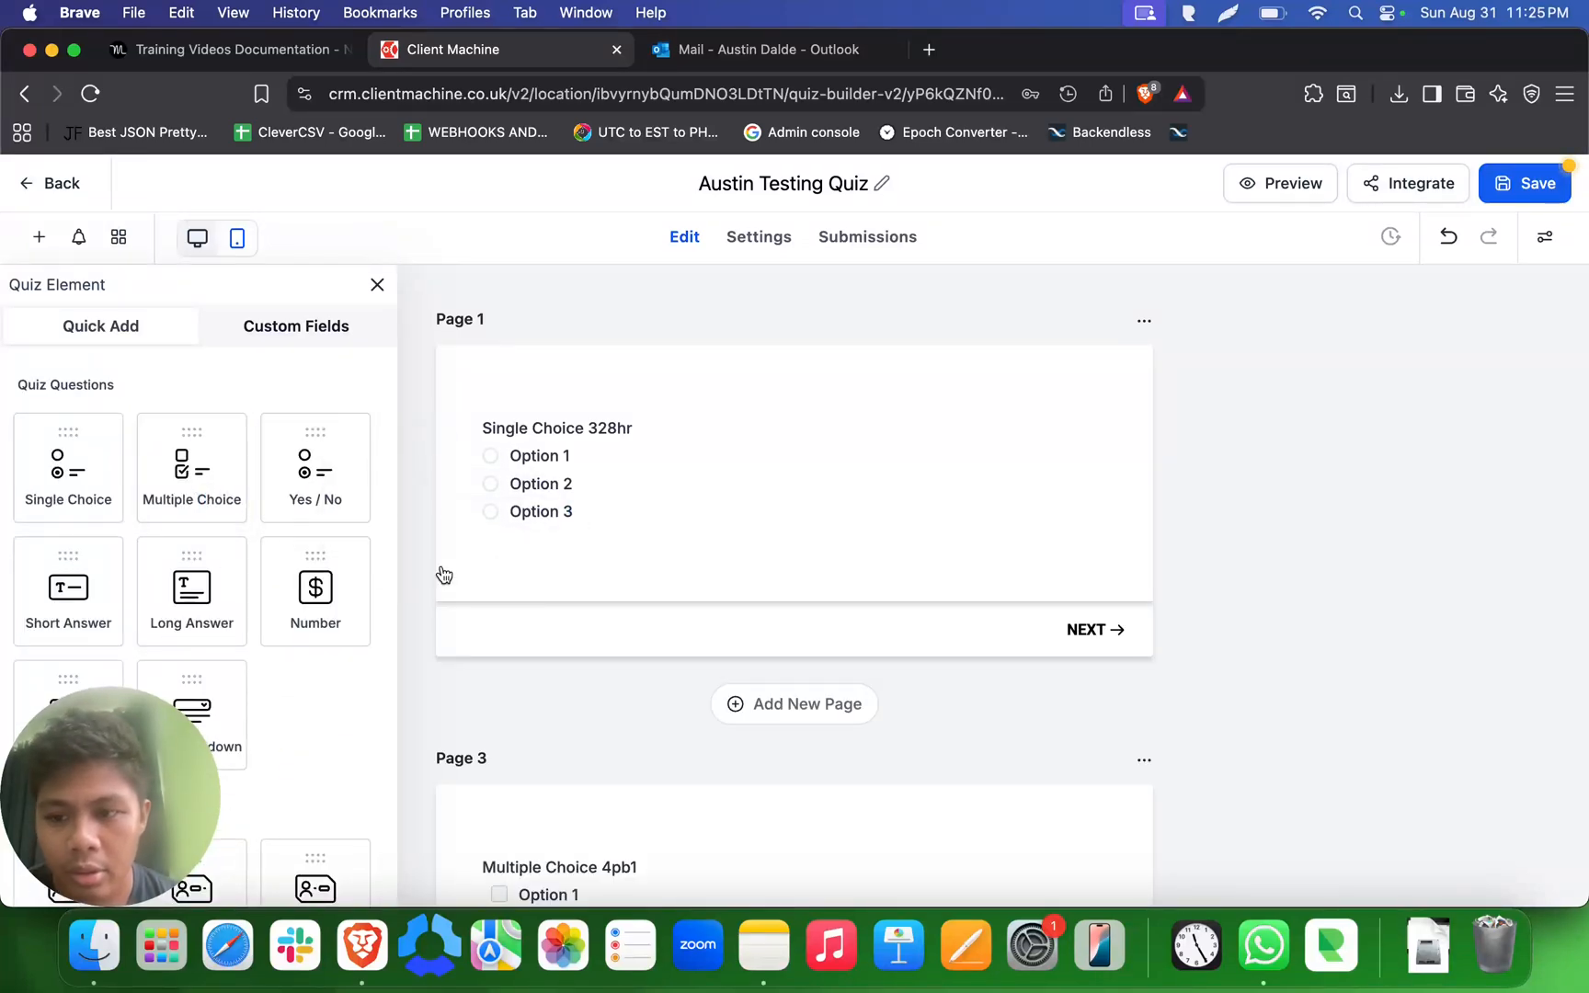
pyautogui.moveTo(317, 454); pyautogui.dragTo(529, 571)
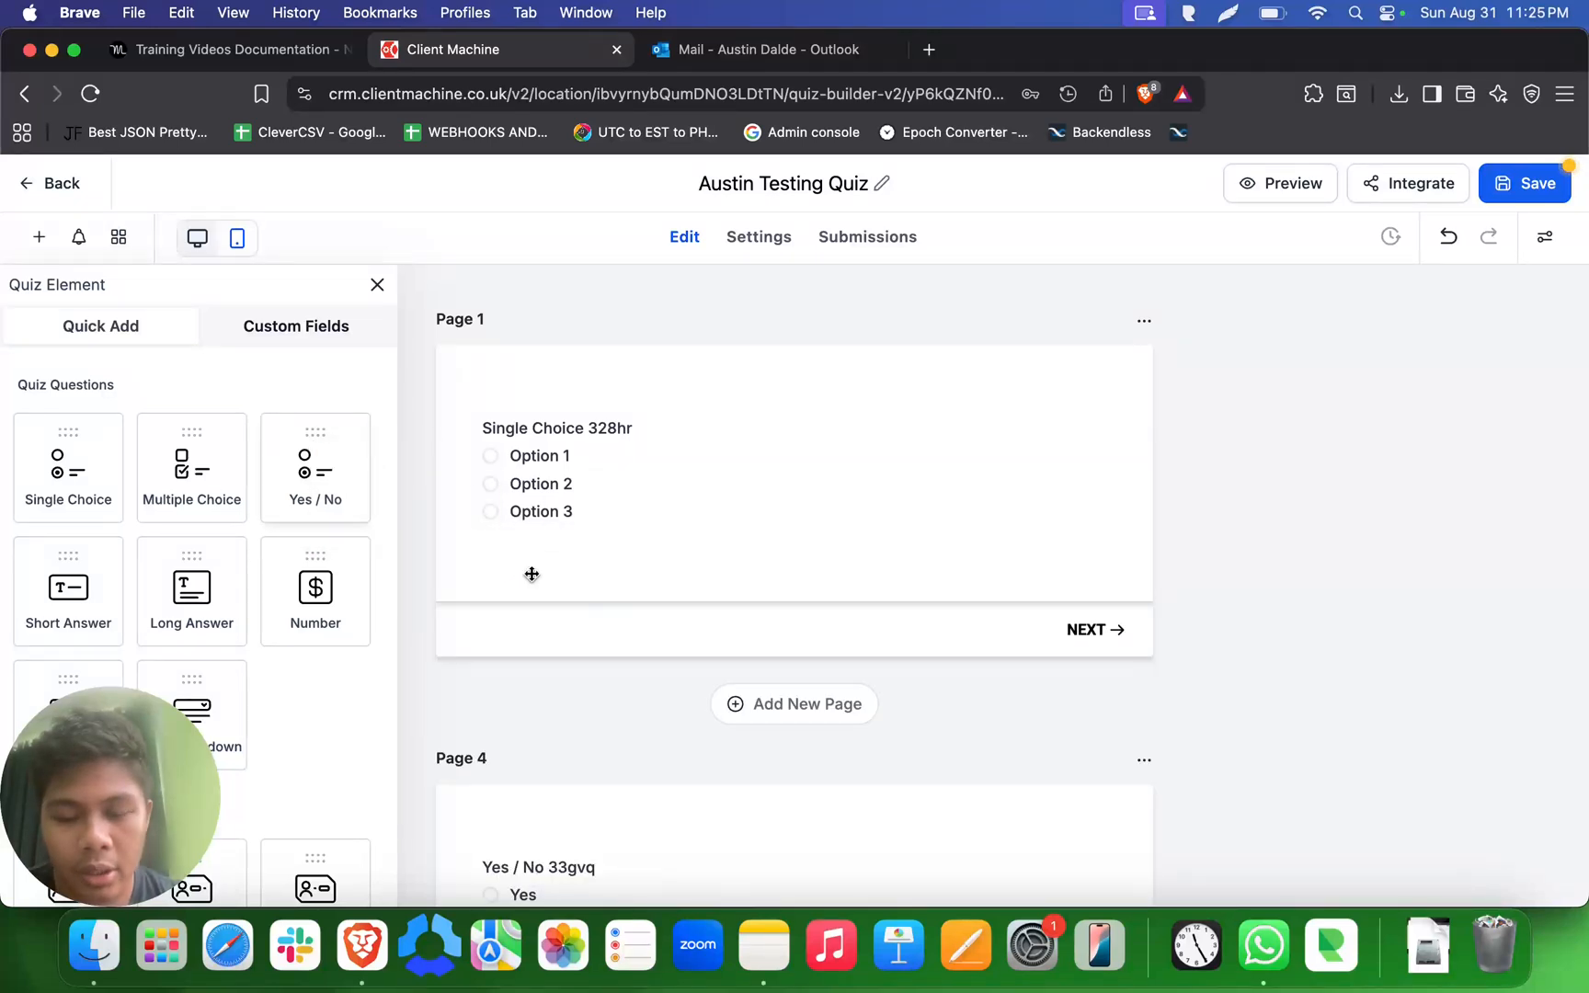
# - Save the quiz, preview its first page, and return to the quiz builder
pyautogui.click(1522, 189)
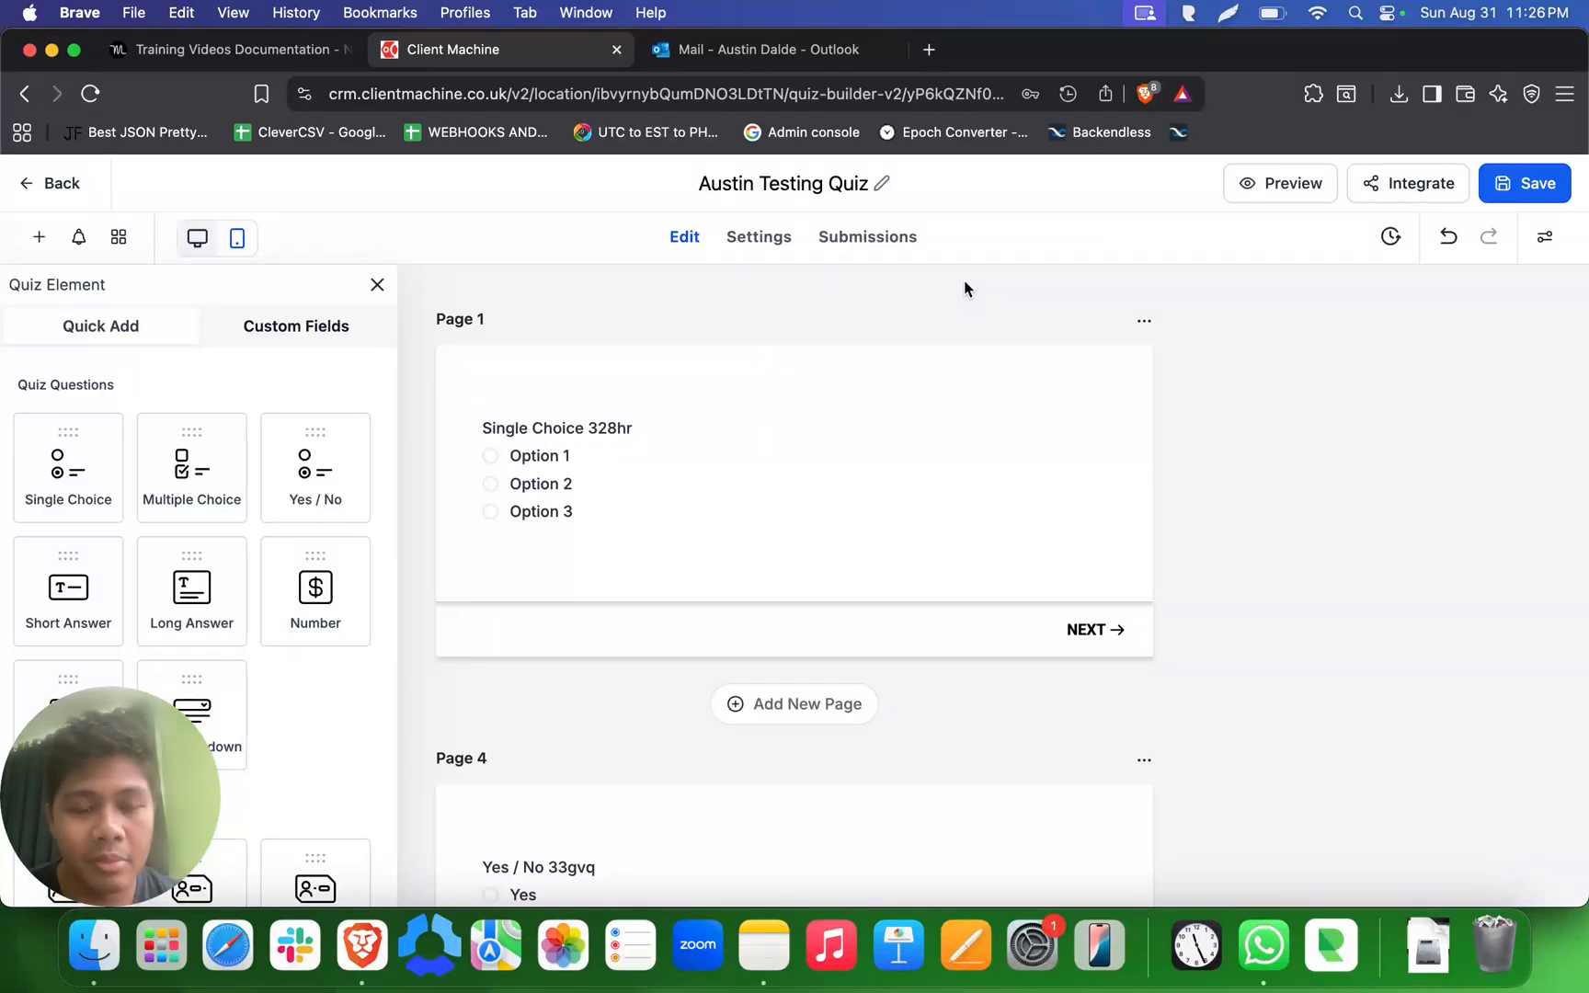
pyautogui.click(1258, 188)
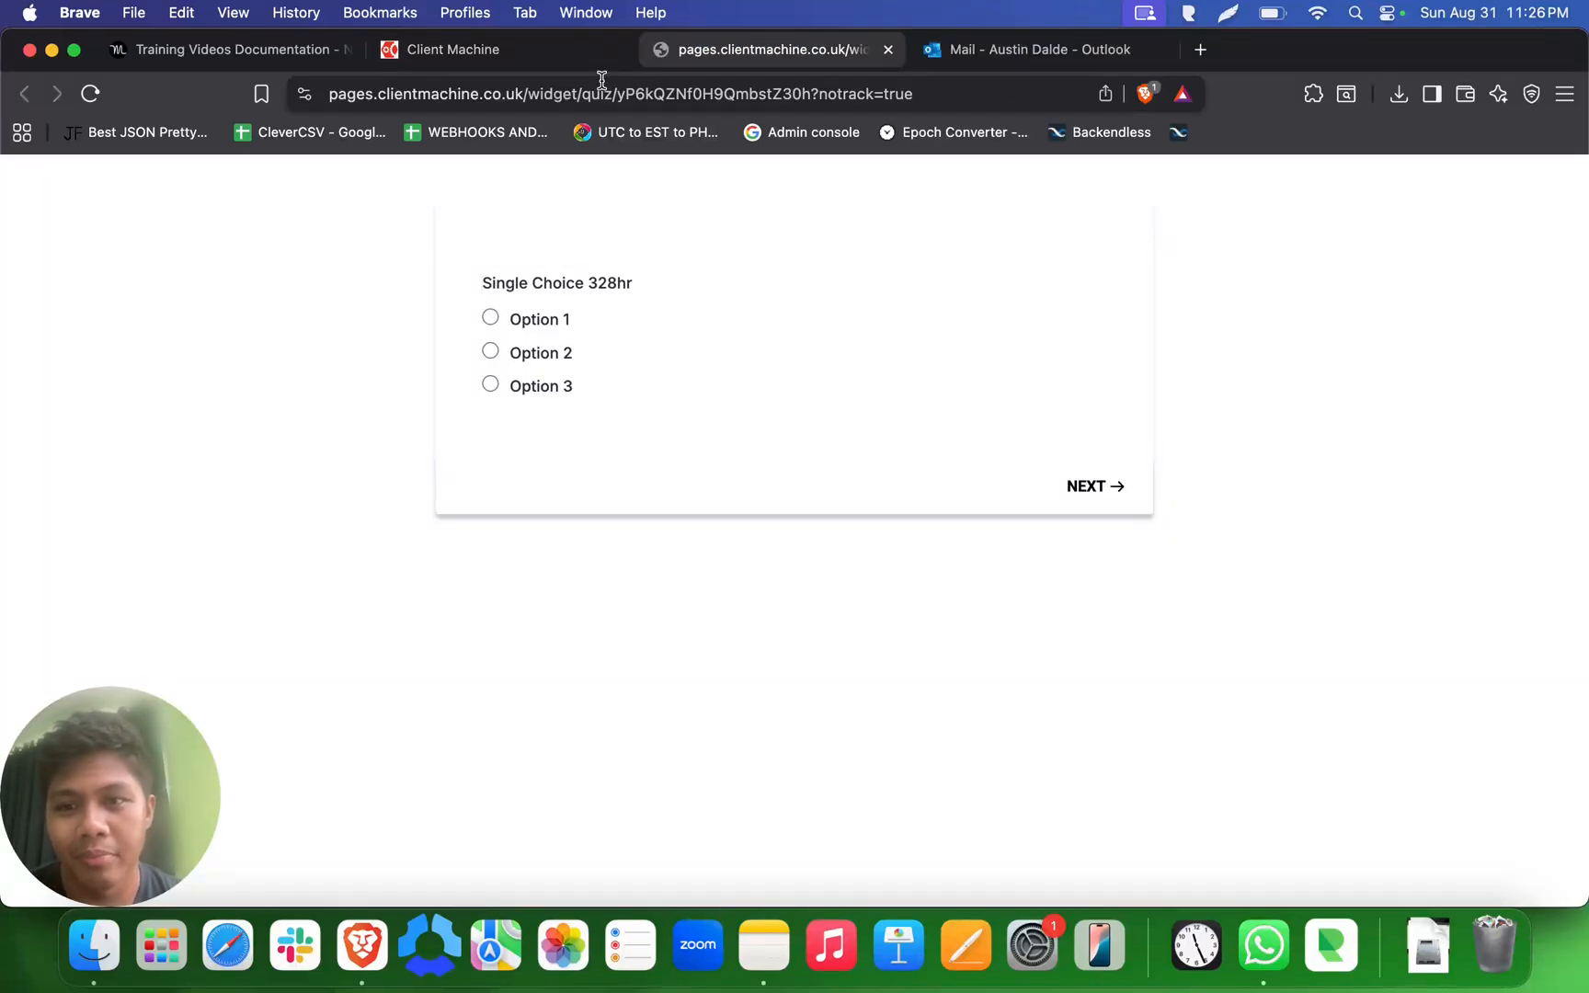
pyautogui.click(588, 53)
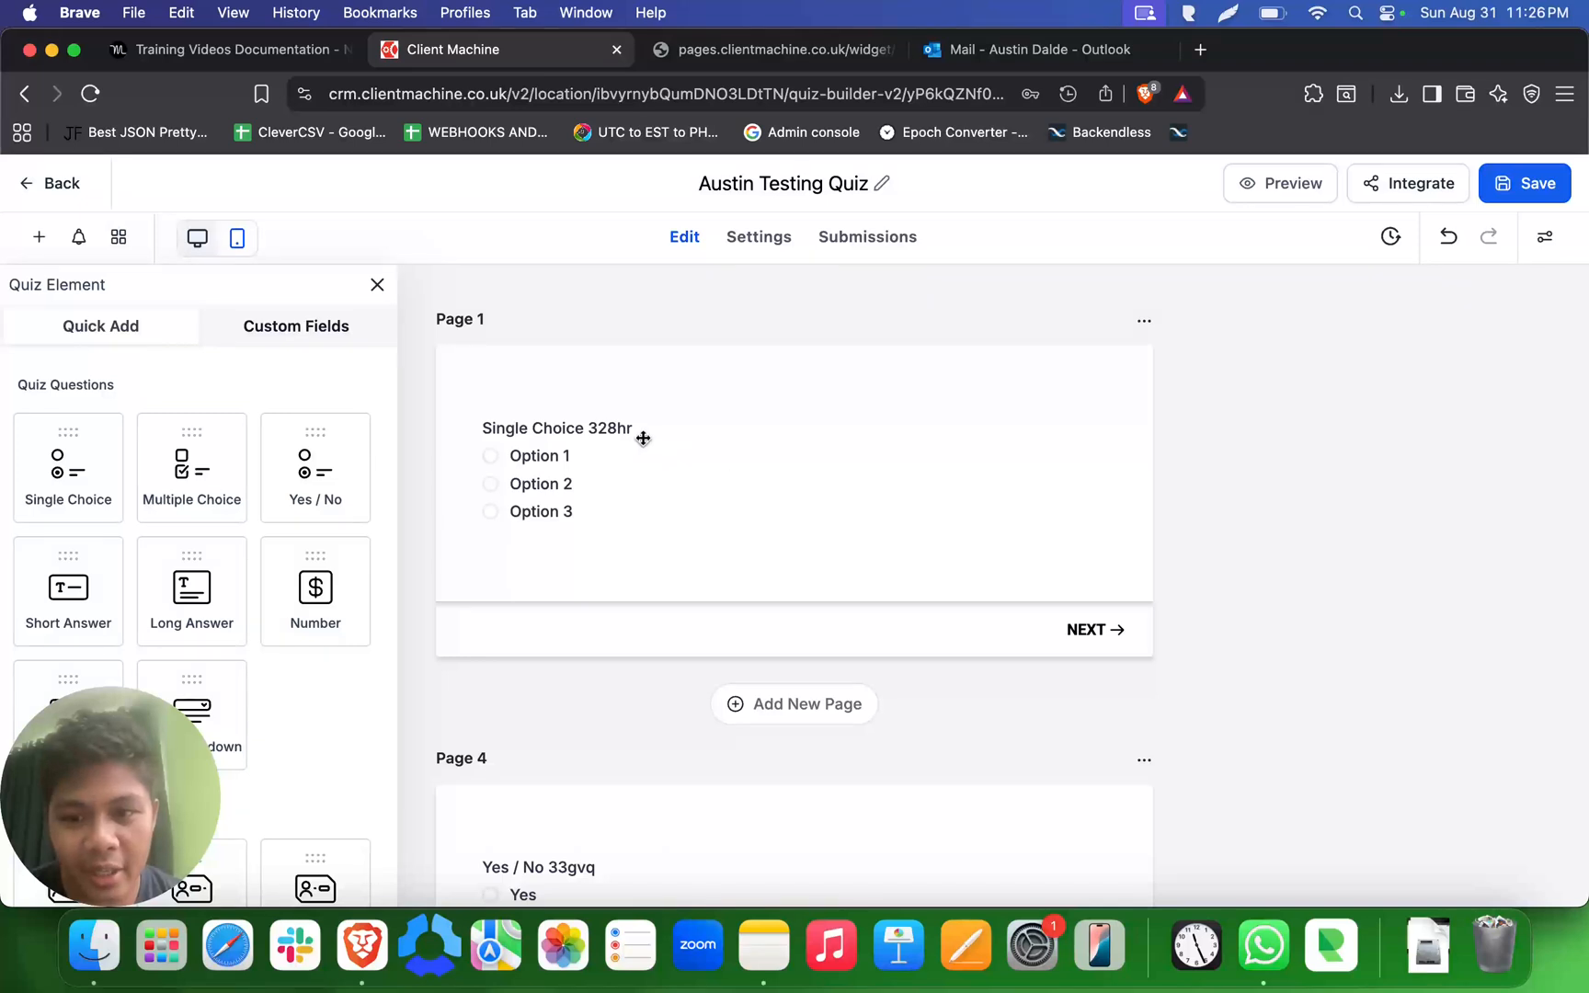
# - Change the question text of the Single Choice element on Page 1 to "How old are you?"
pyautogui.click(644, 436)
pyautogui.tripleClick(611, 428)
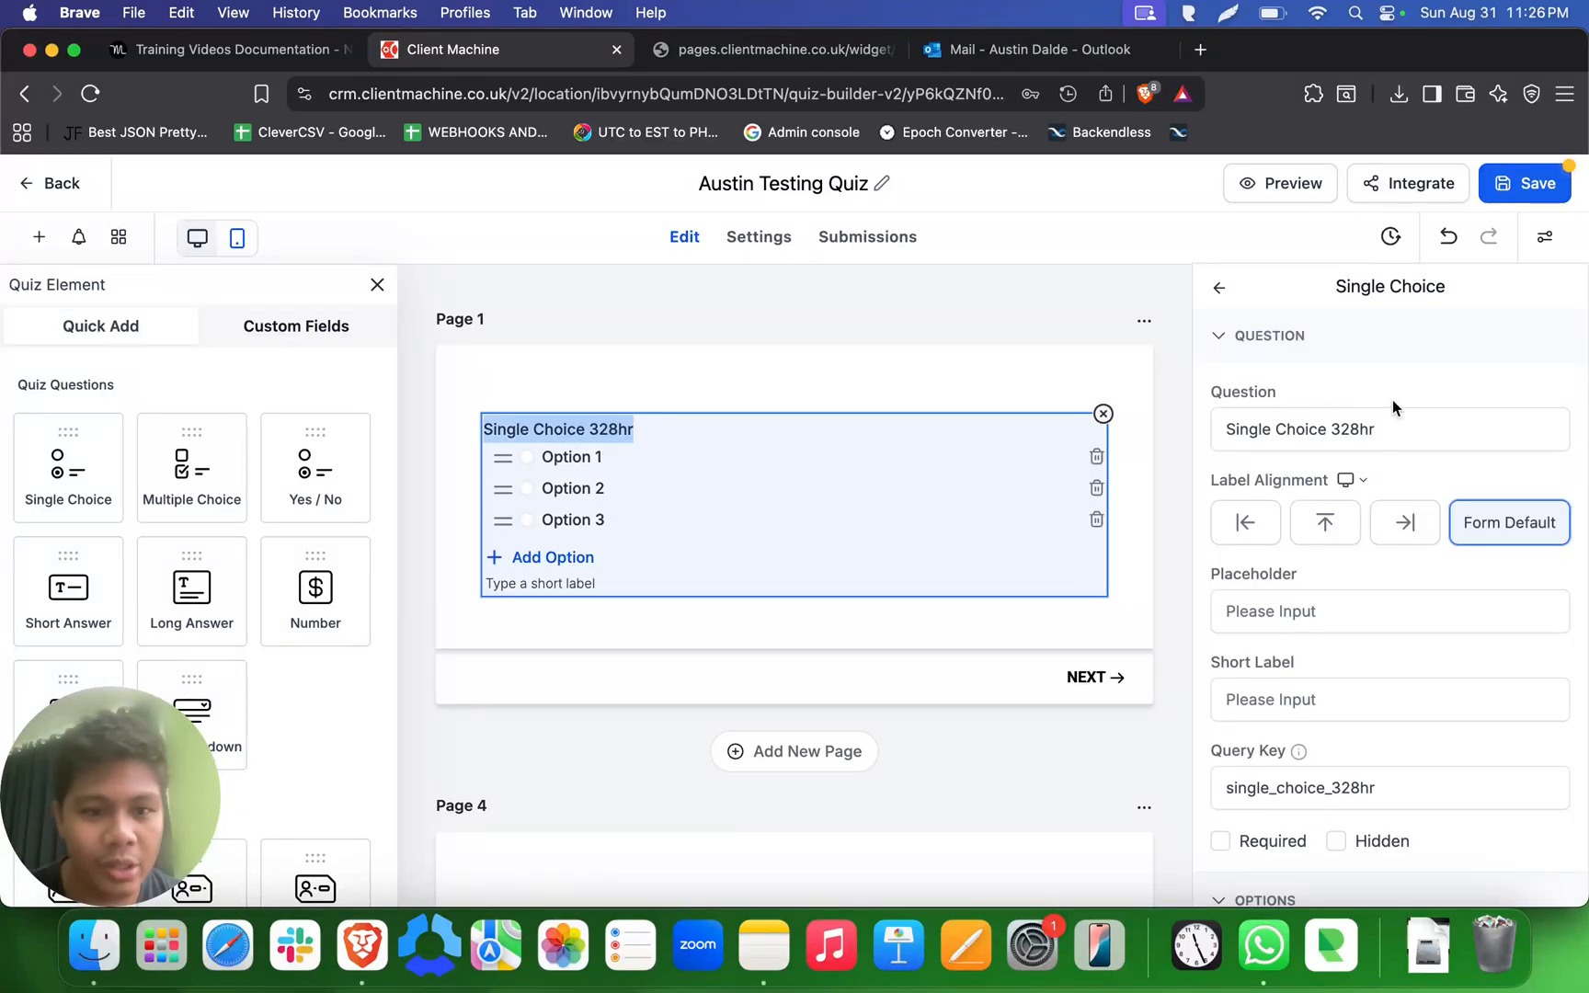
pyautogui.tripleClick(1358, 429)
pyautogui.write('How')
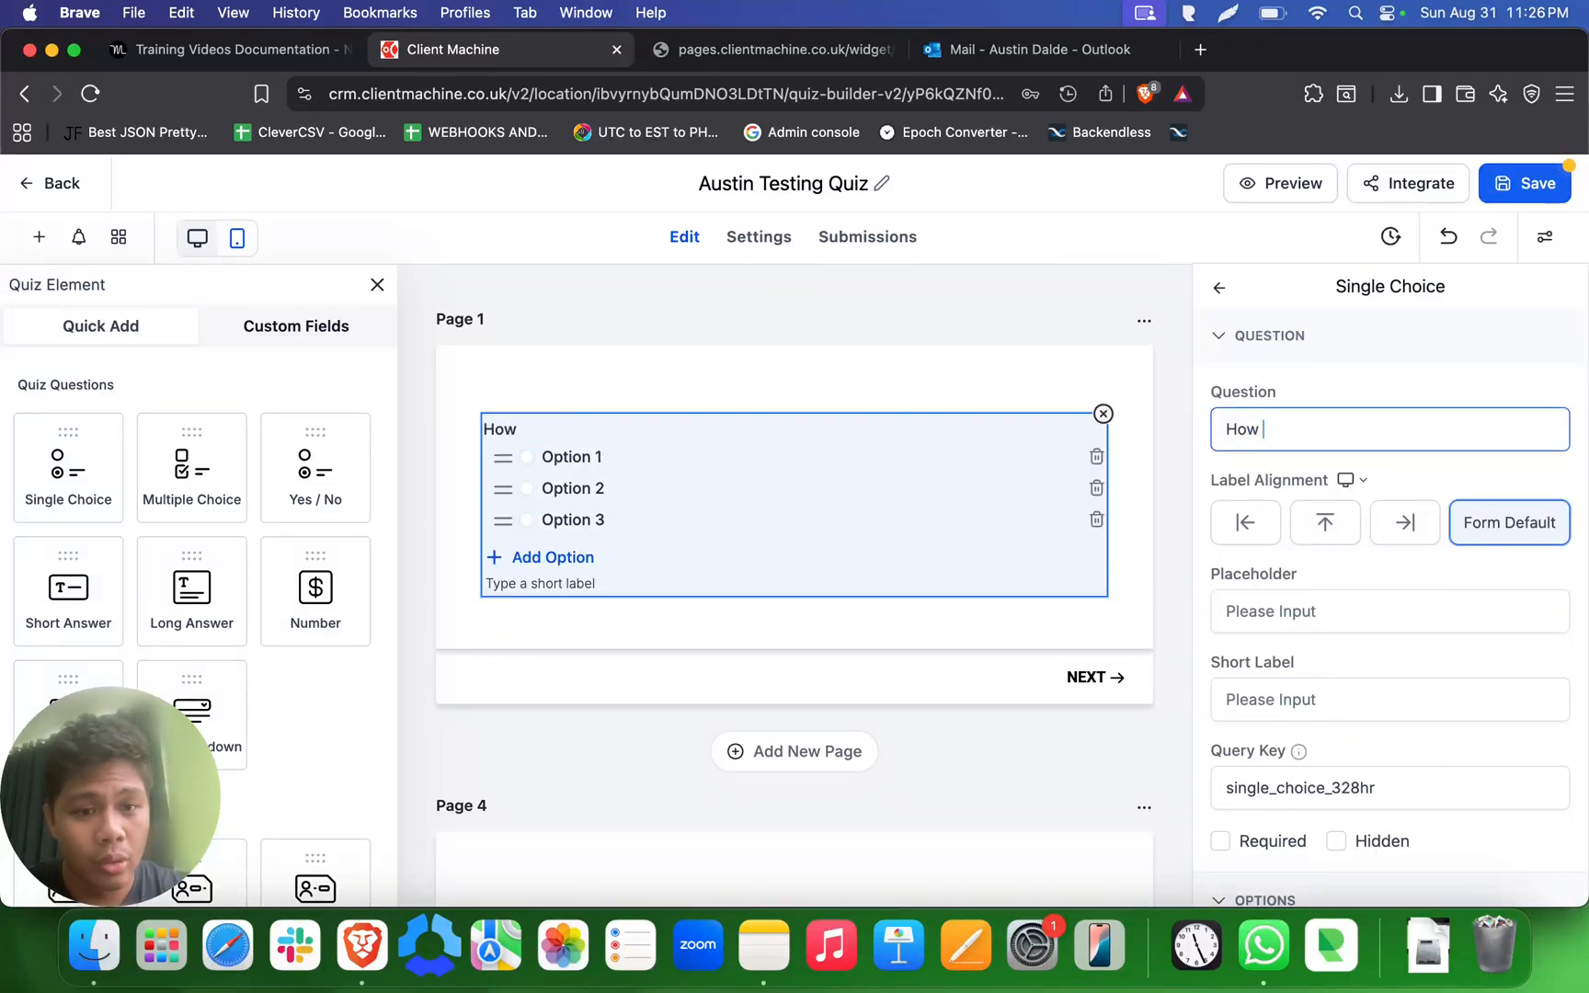
pyautogui.write(' old are you?')
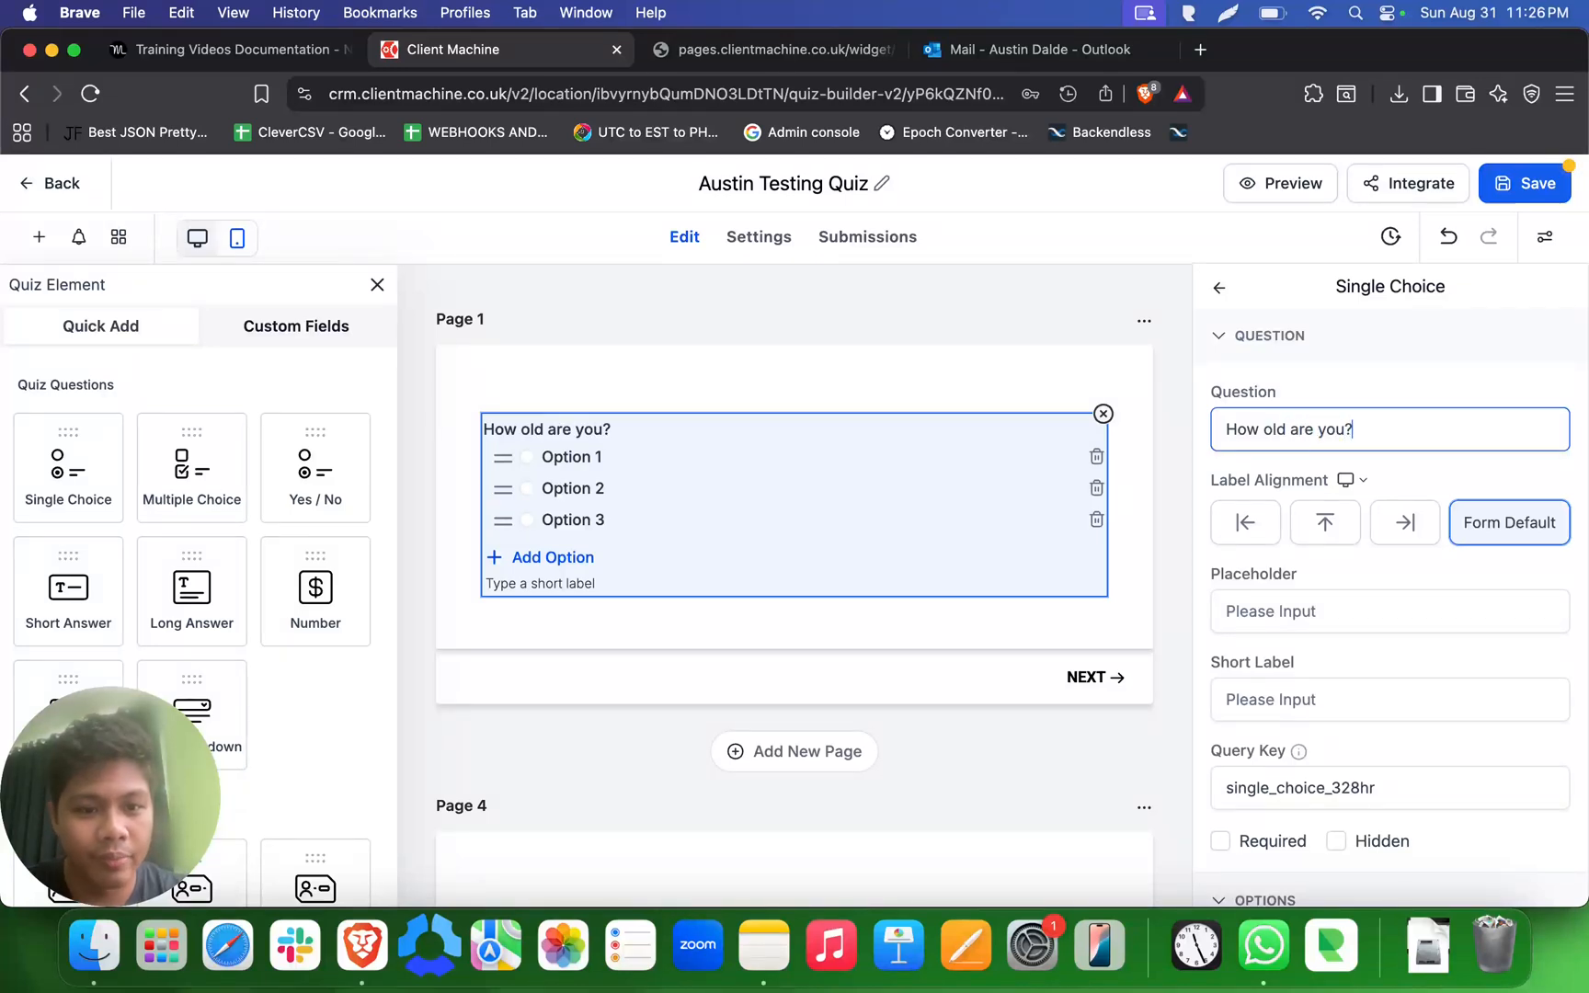
# - Rename the three answer options of the "How old are you?" question to 10, 28 and 30
pyautogui.doubleClick(574, 456)
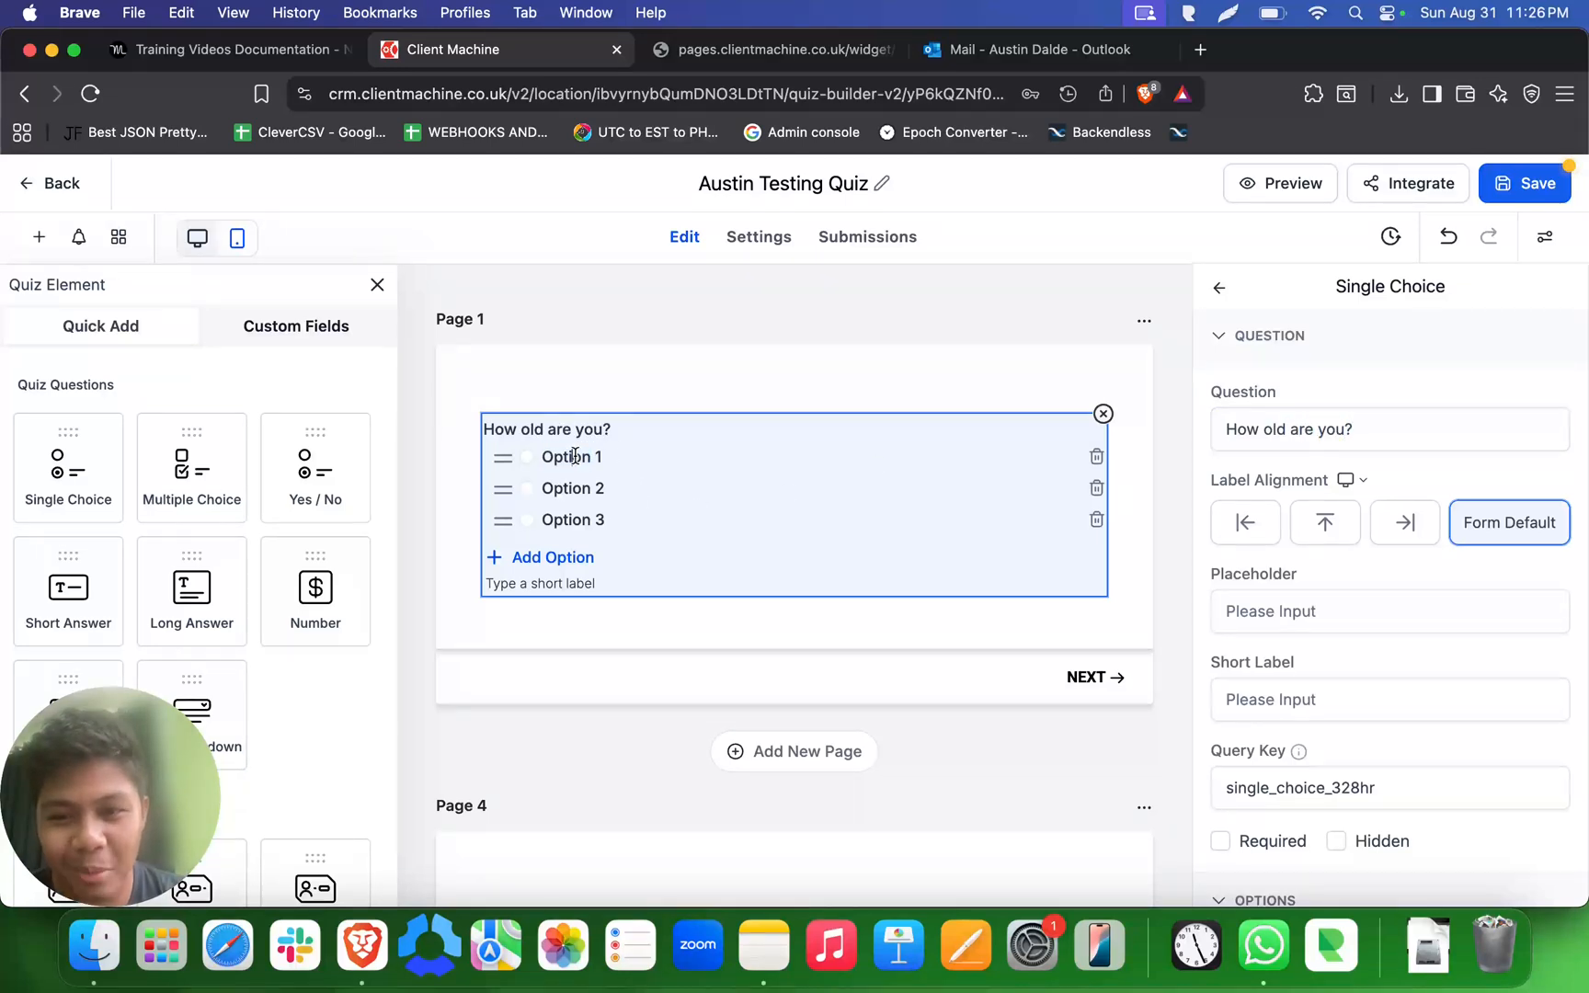
pyautogui.doubleClick(574, 456)
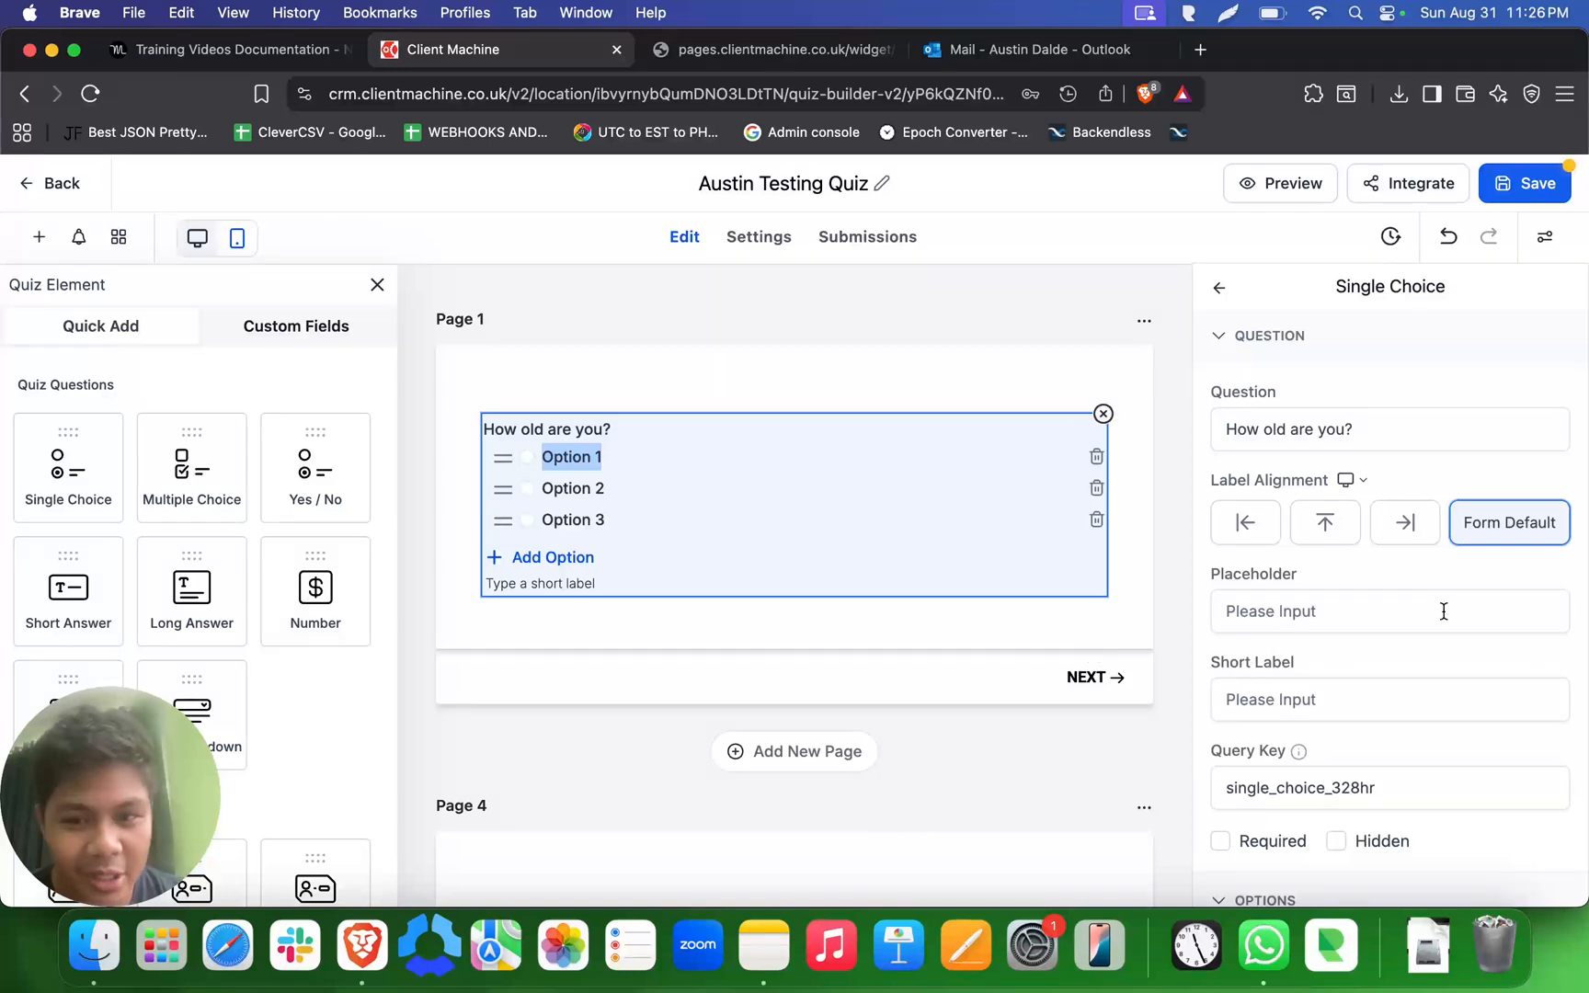
pyautogui.click(1489, 604)
pyautogui.scroll(-2, 1413, 614)
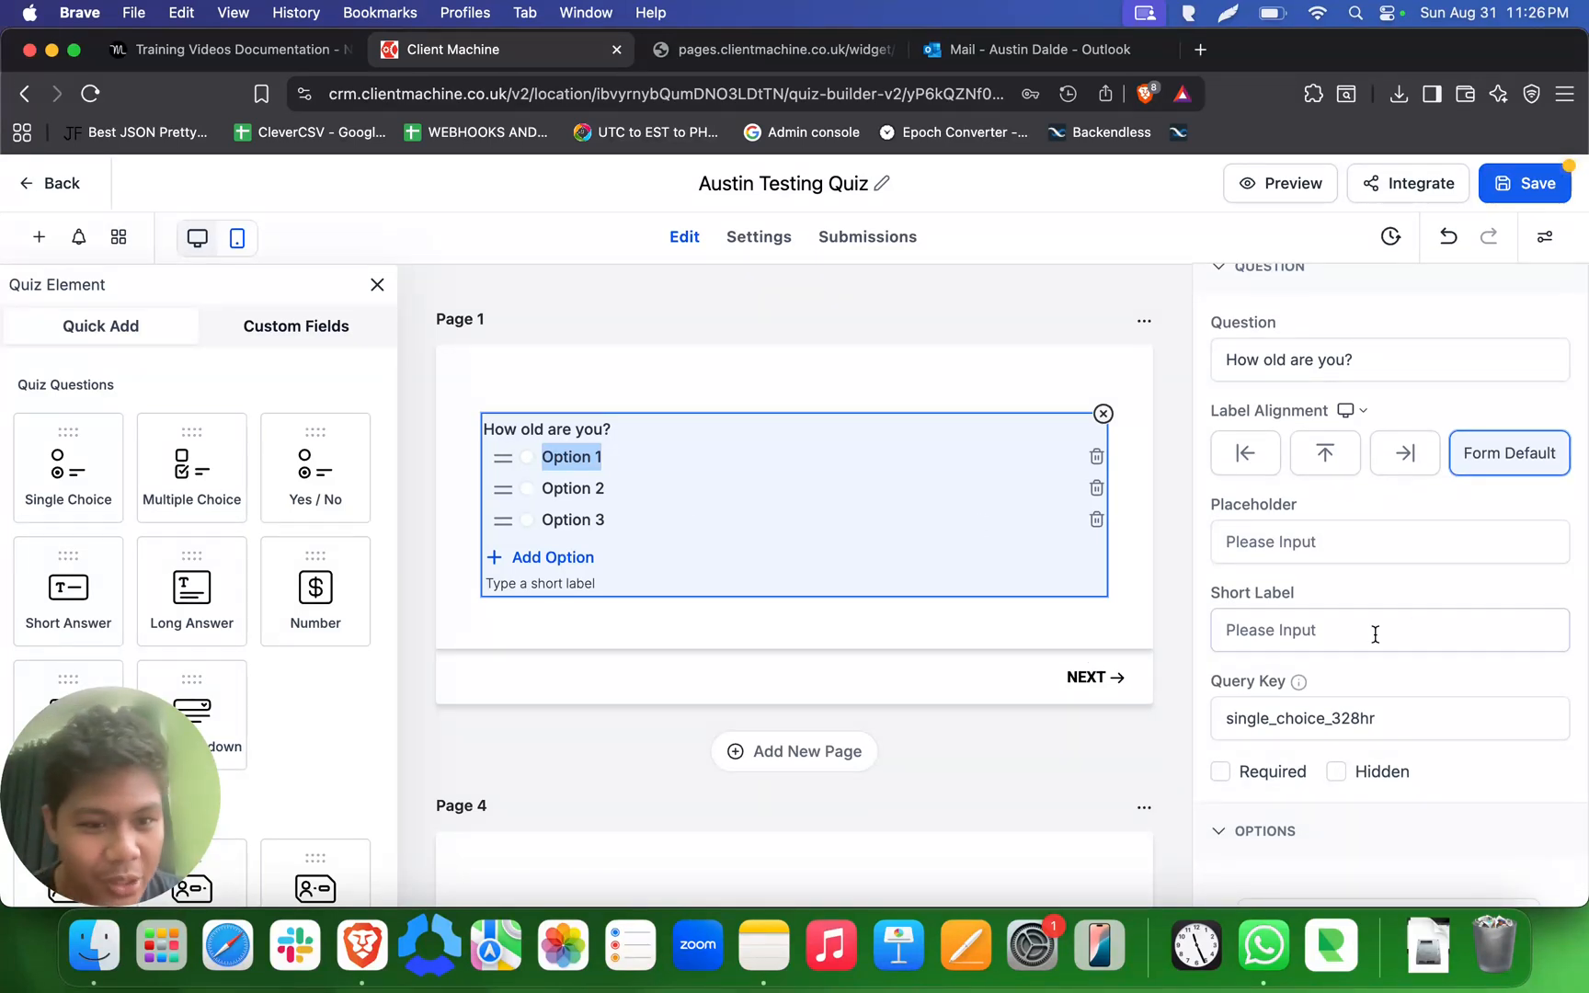
pyautogui.scroll(-5, 1374, 635)
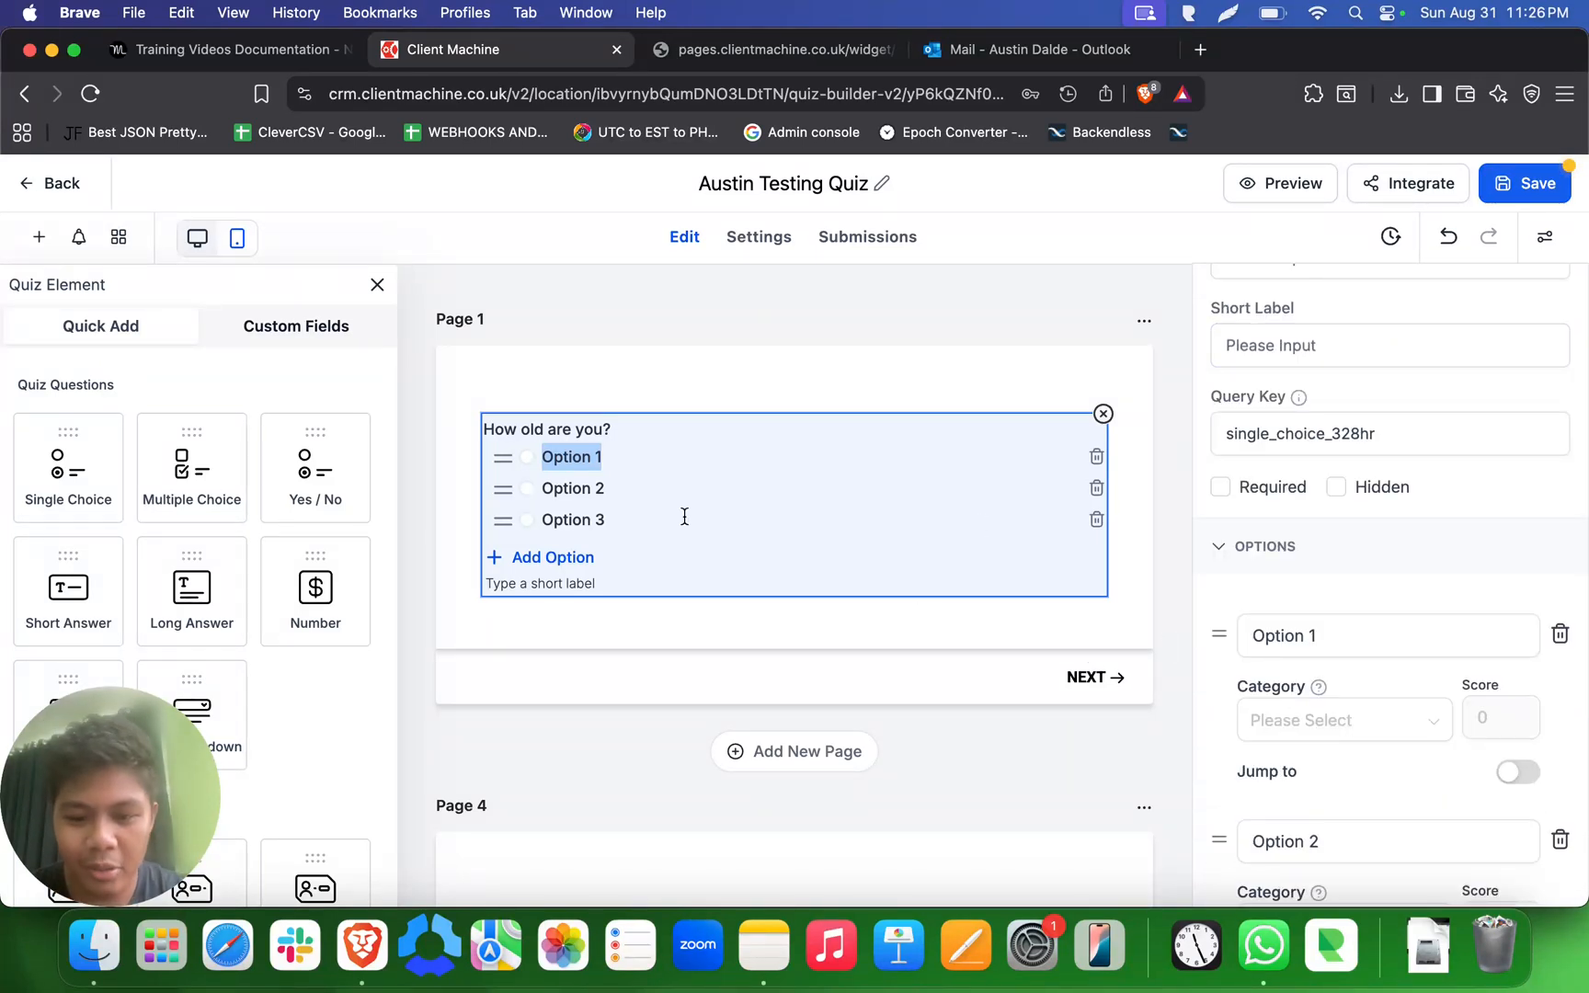
pyautogui.write('10')
pyautogui.click(579, 487)
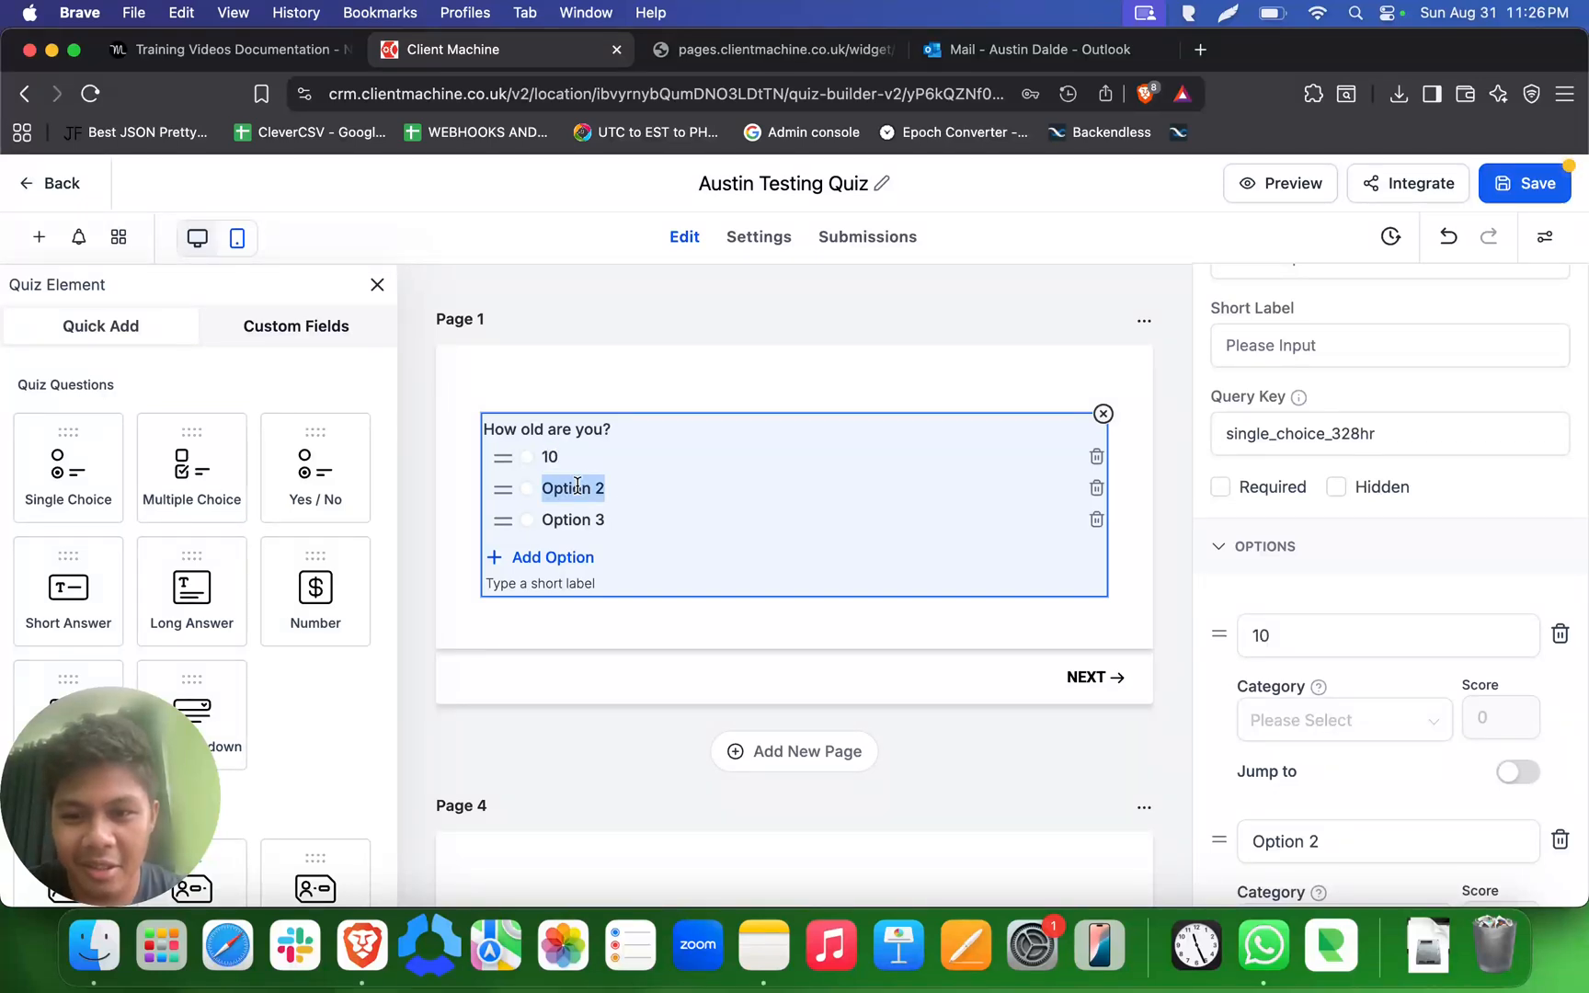
pyautogui.write('28')
pyautogui.click(561, 516)
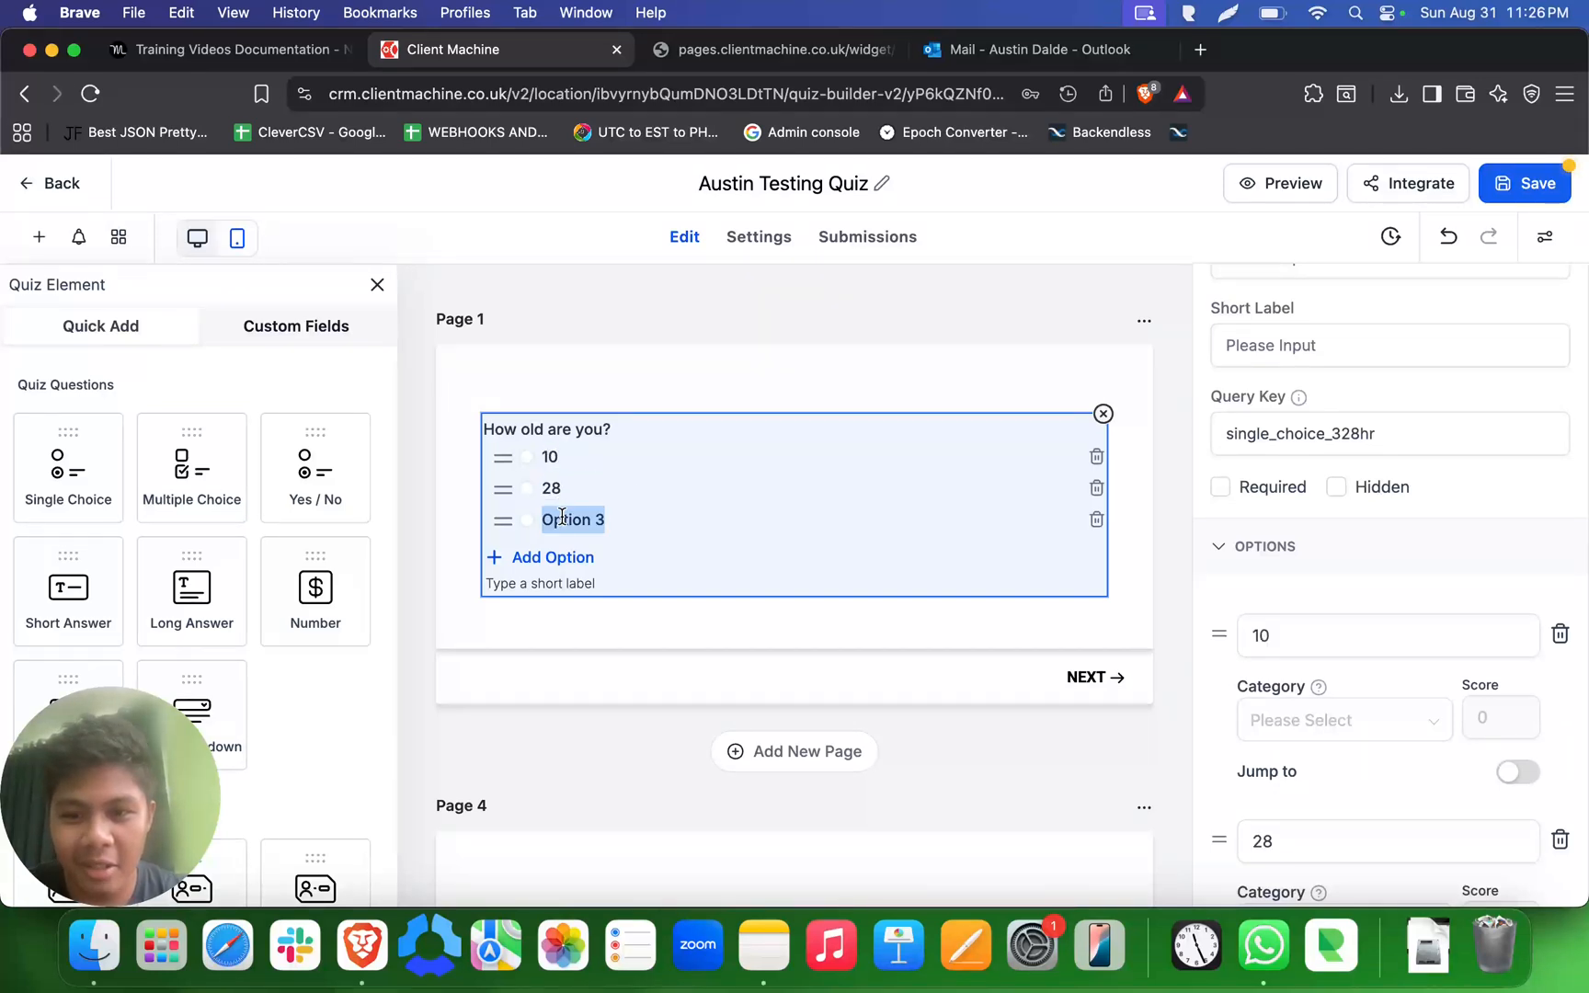
pyautogui.write('30')
pyautogui.click(705, 634)
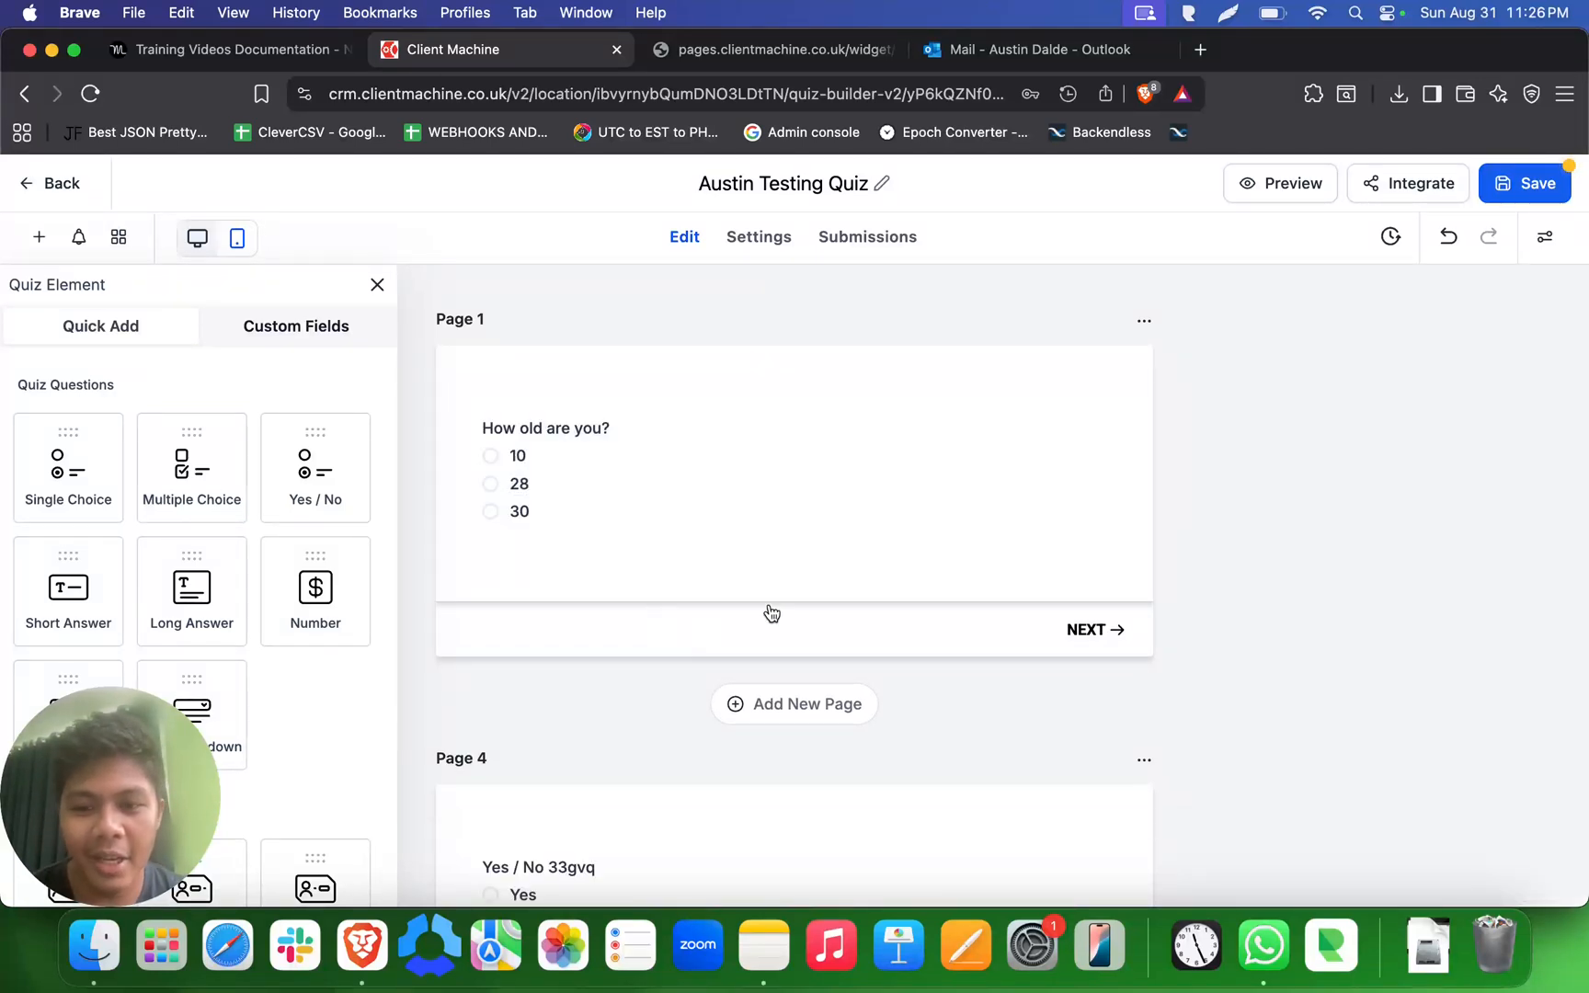
# - Save the quiz, preview it, and answer the "How old are you?" question with 28
pyautogui.click(1278, 200)
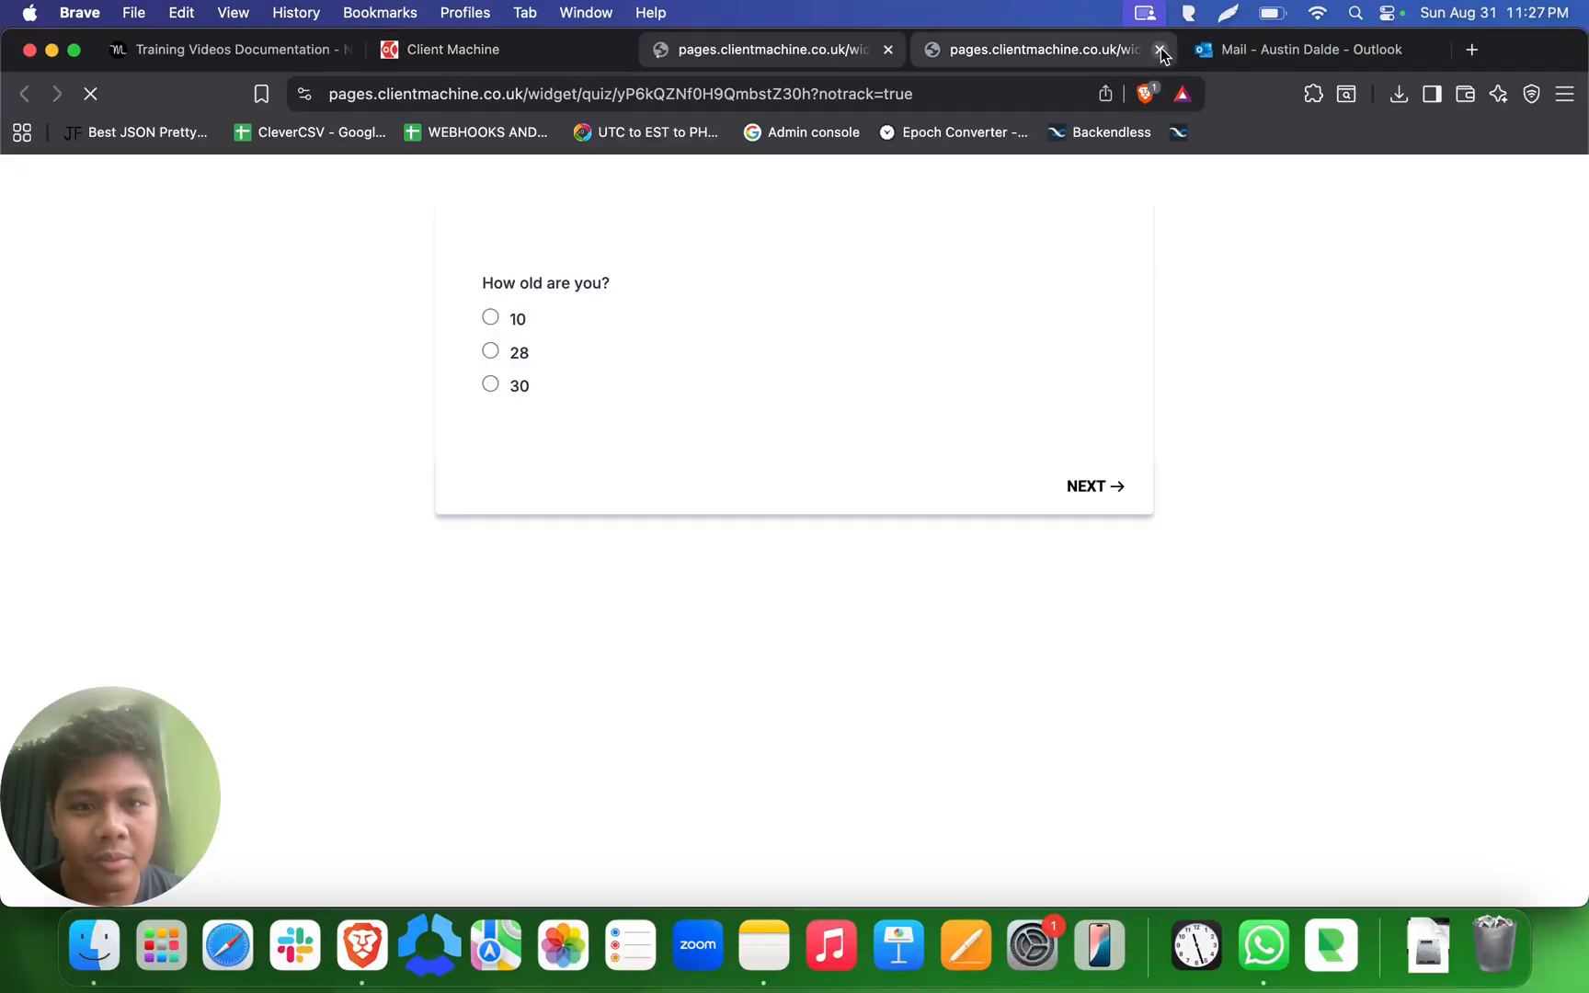
pyautogui.click(1160, 49)
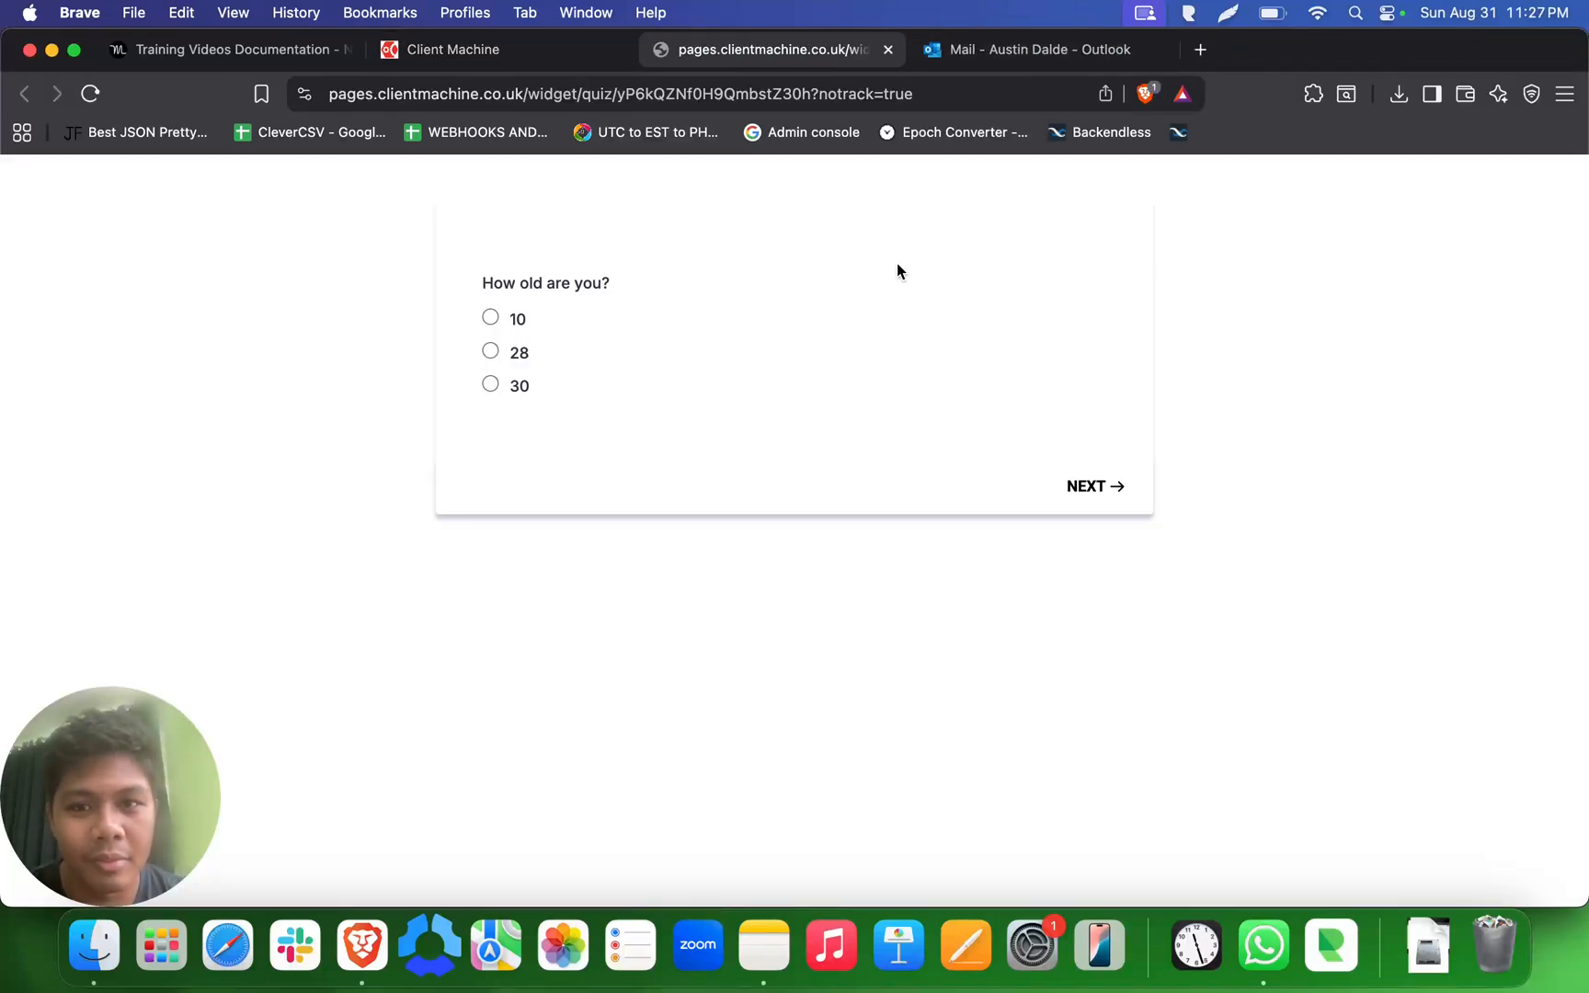
pyautogui.tripleClick(604, 282)
pyautogui.click(520, 353)
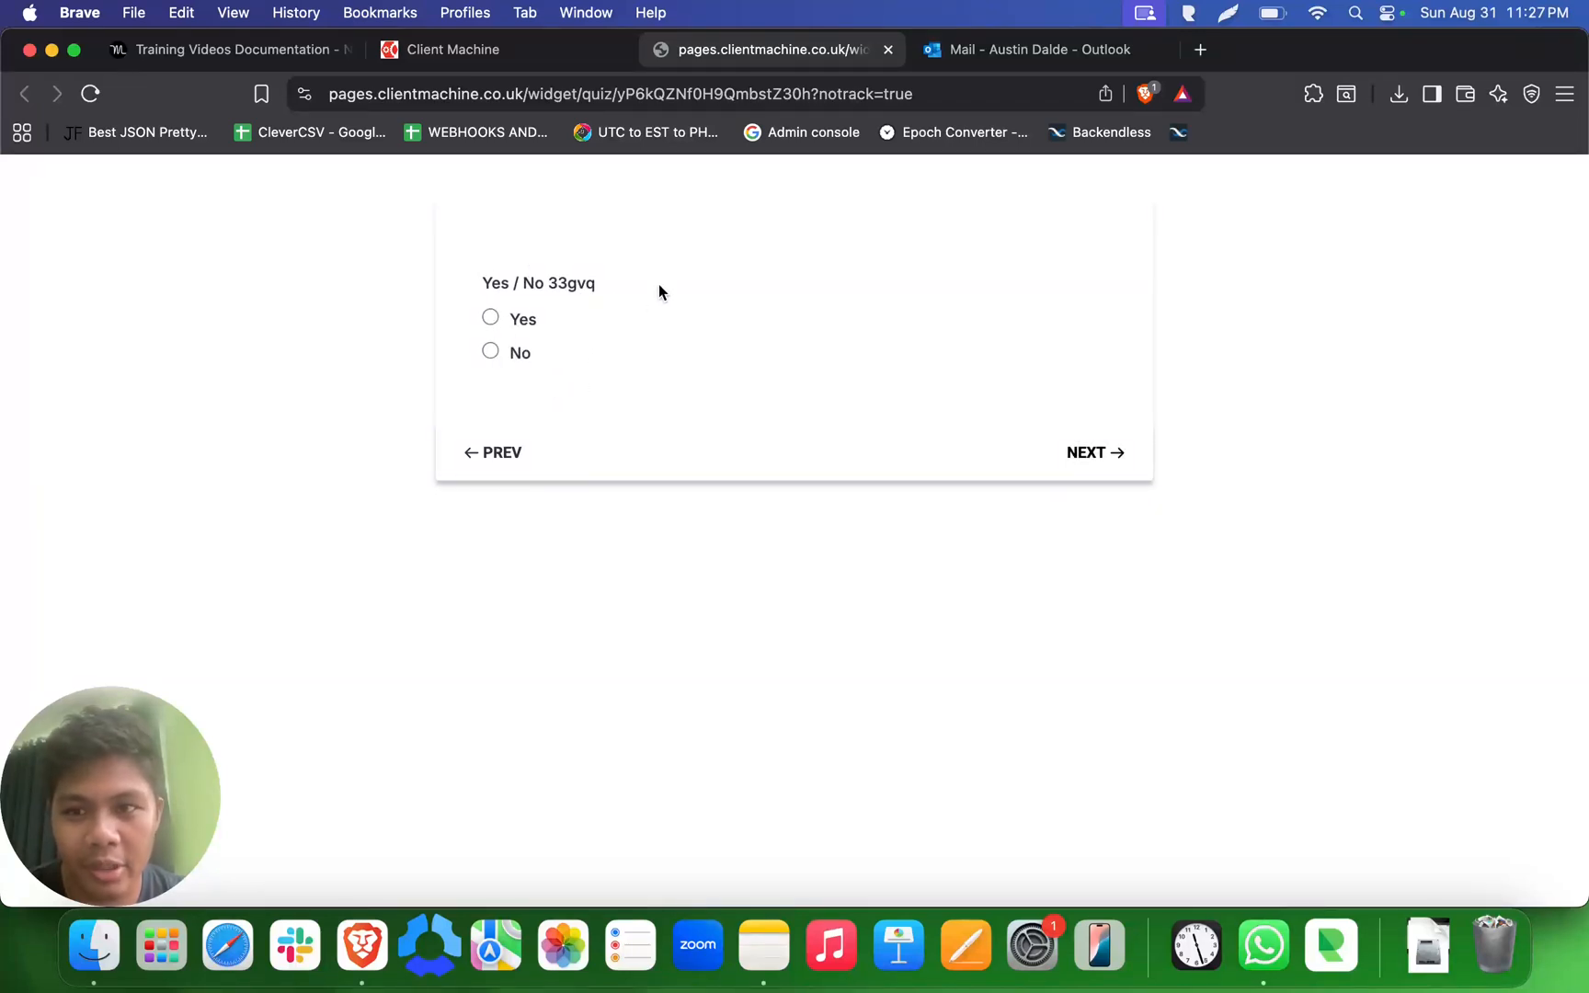
# - Compare the builder's pages with the preview, answer Yes and Option 1 to the remaining questions, and close the preview
pyautogui.click(545, 57)
pyautogui.scroll(-3, 773, 723)
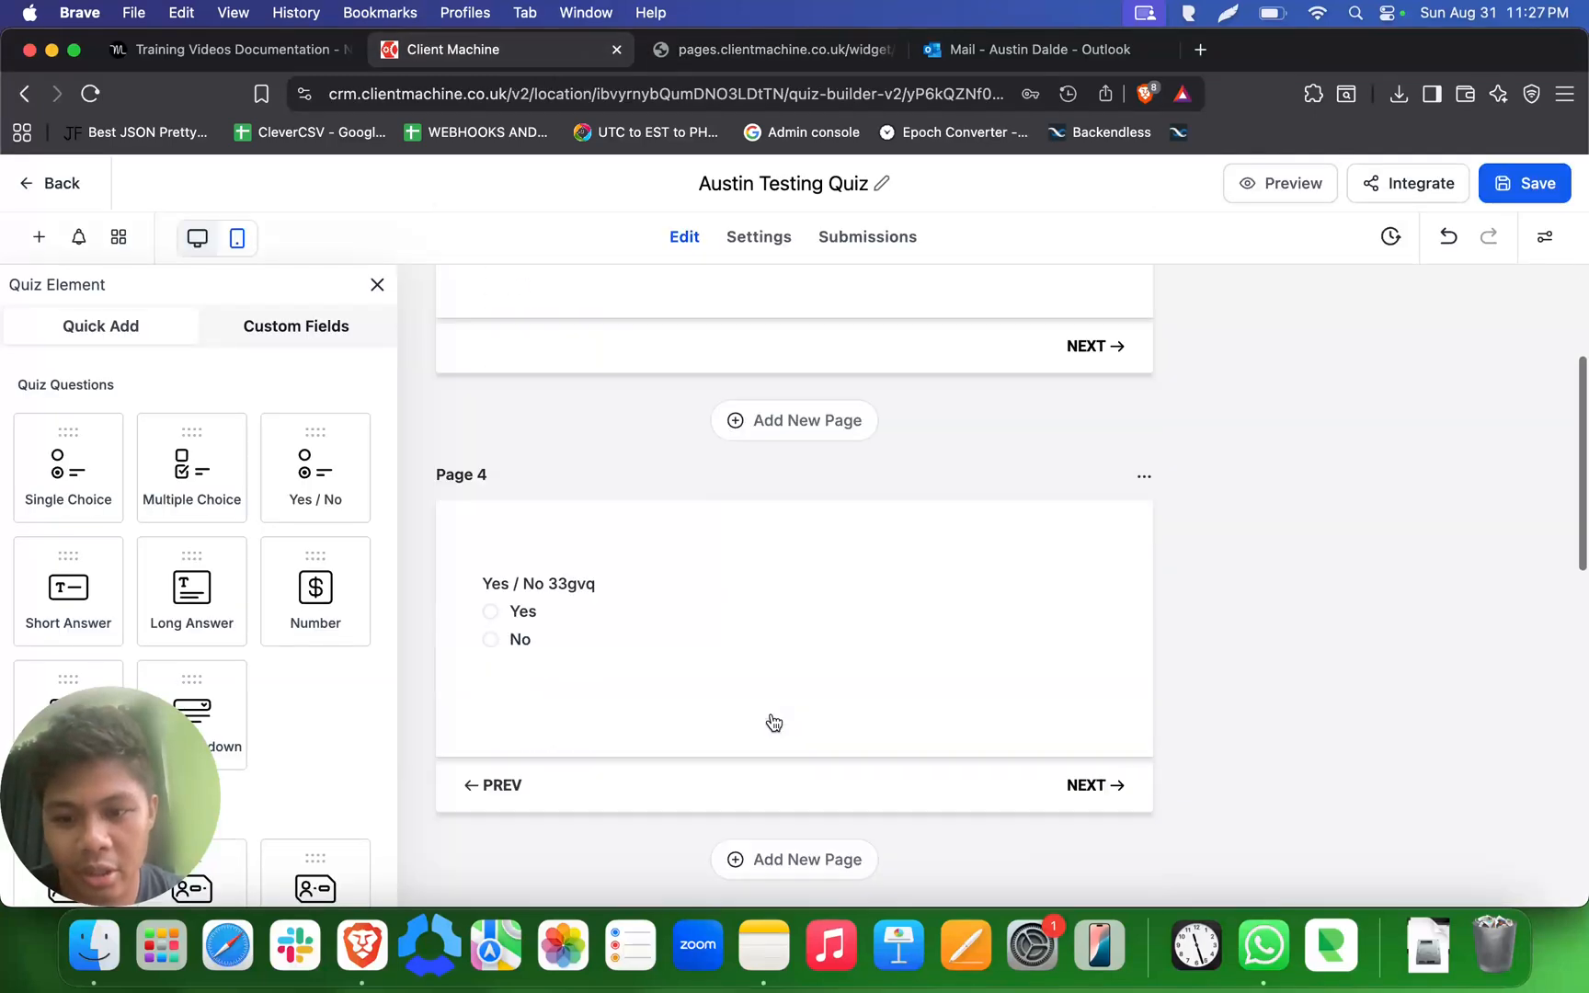
pyautogui.scroll(-3, 706, 485)
pyautogui.scroll(3, 706, 485)
pyautogui.scroll(-5, 708, 484)
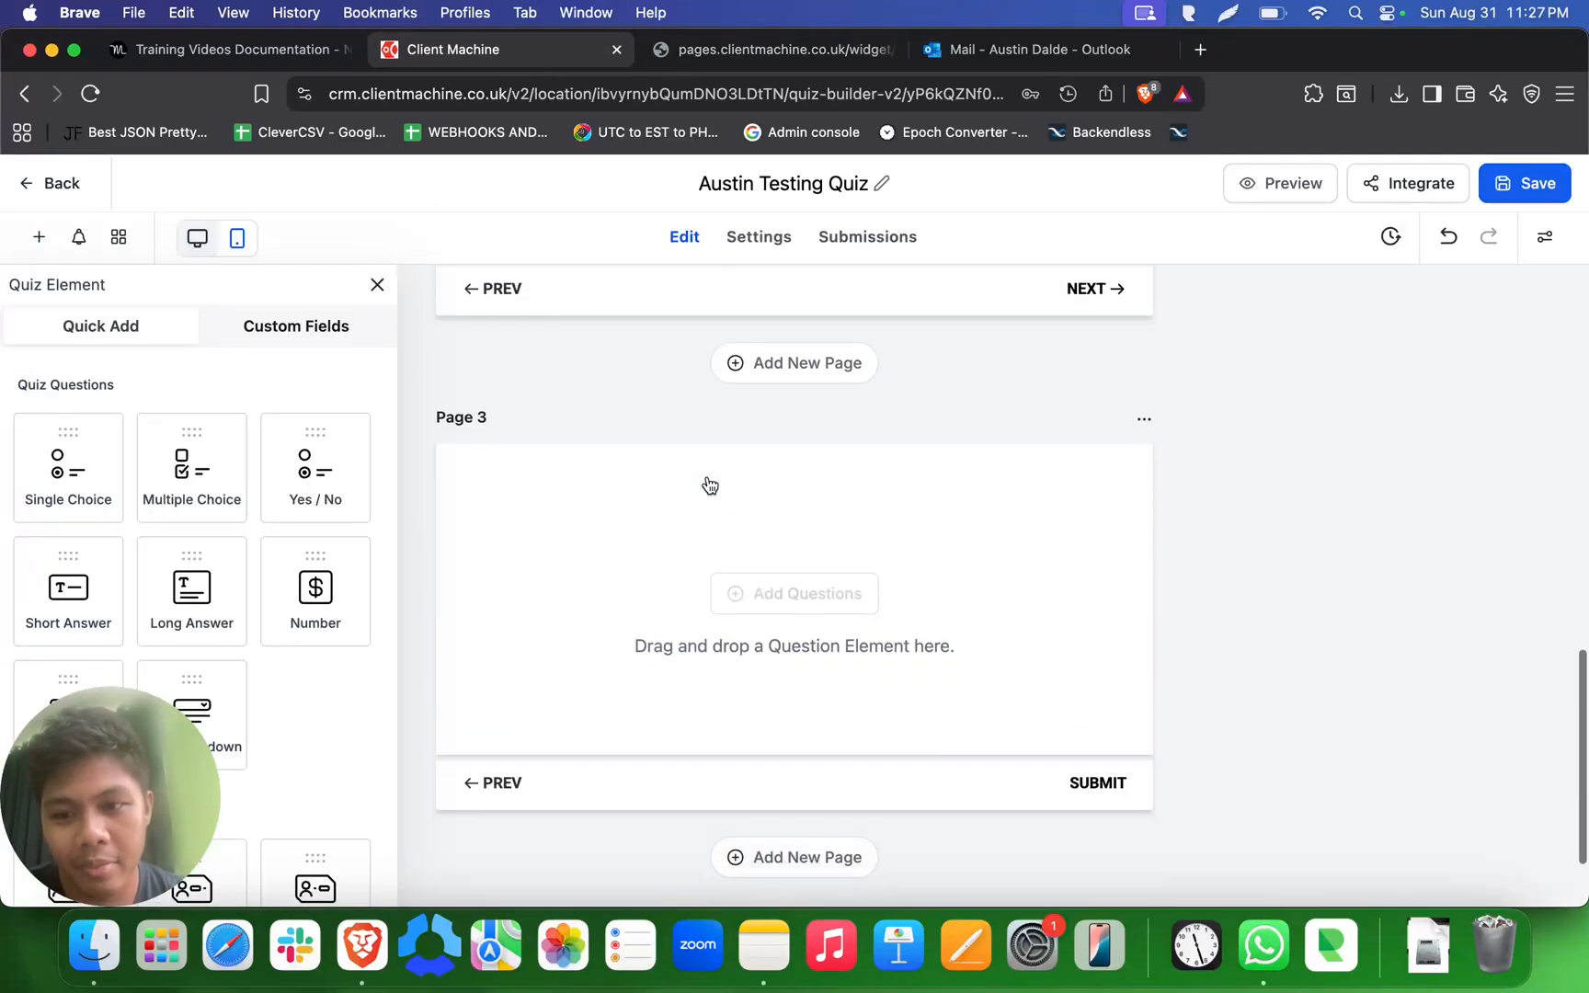
pyautogui.scroll(-2, 709, 484)
pyautogui.click(734, 51)
pyautogui.click(517, 322)
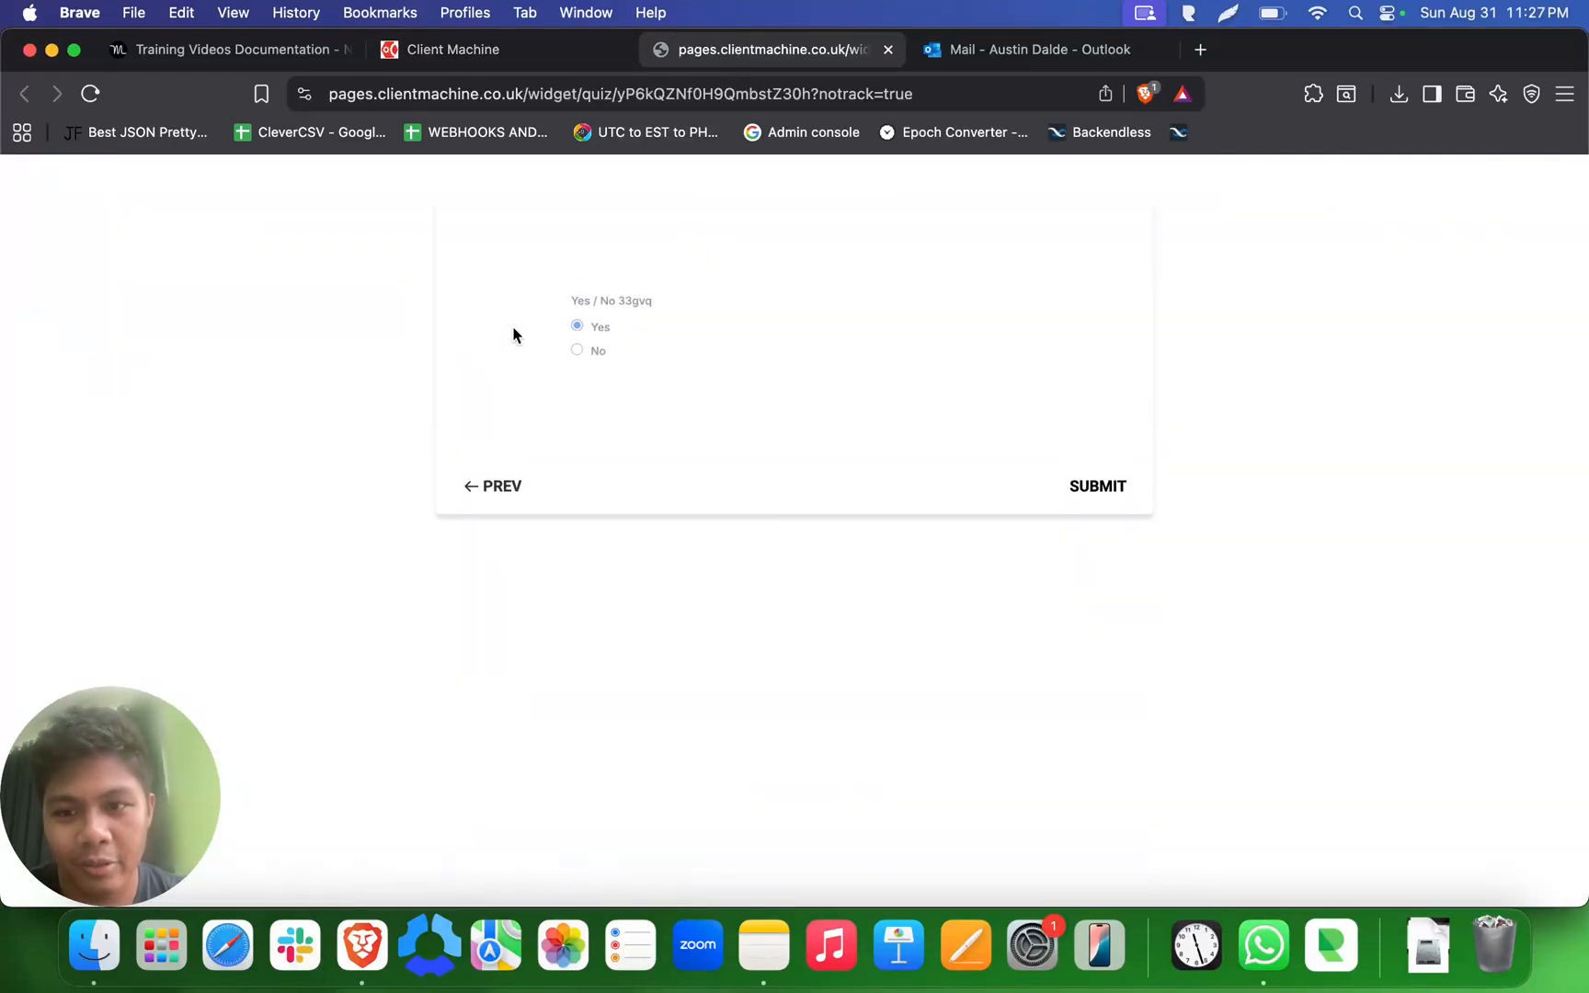
pyautogui.click(539, 316)
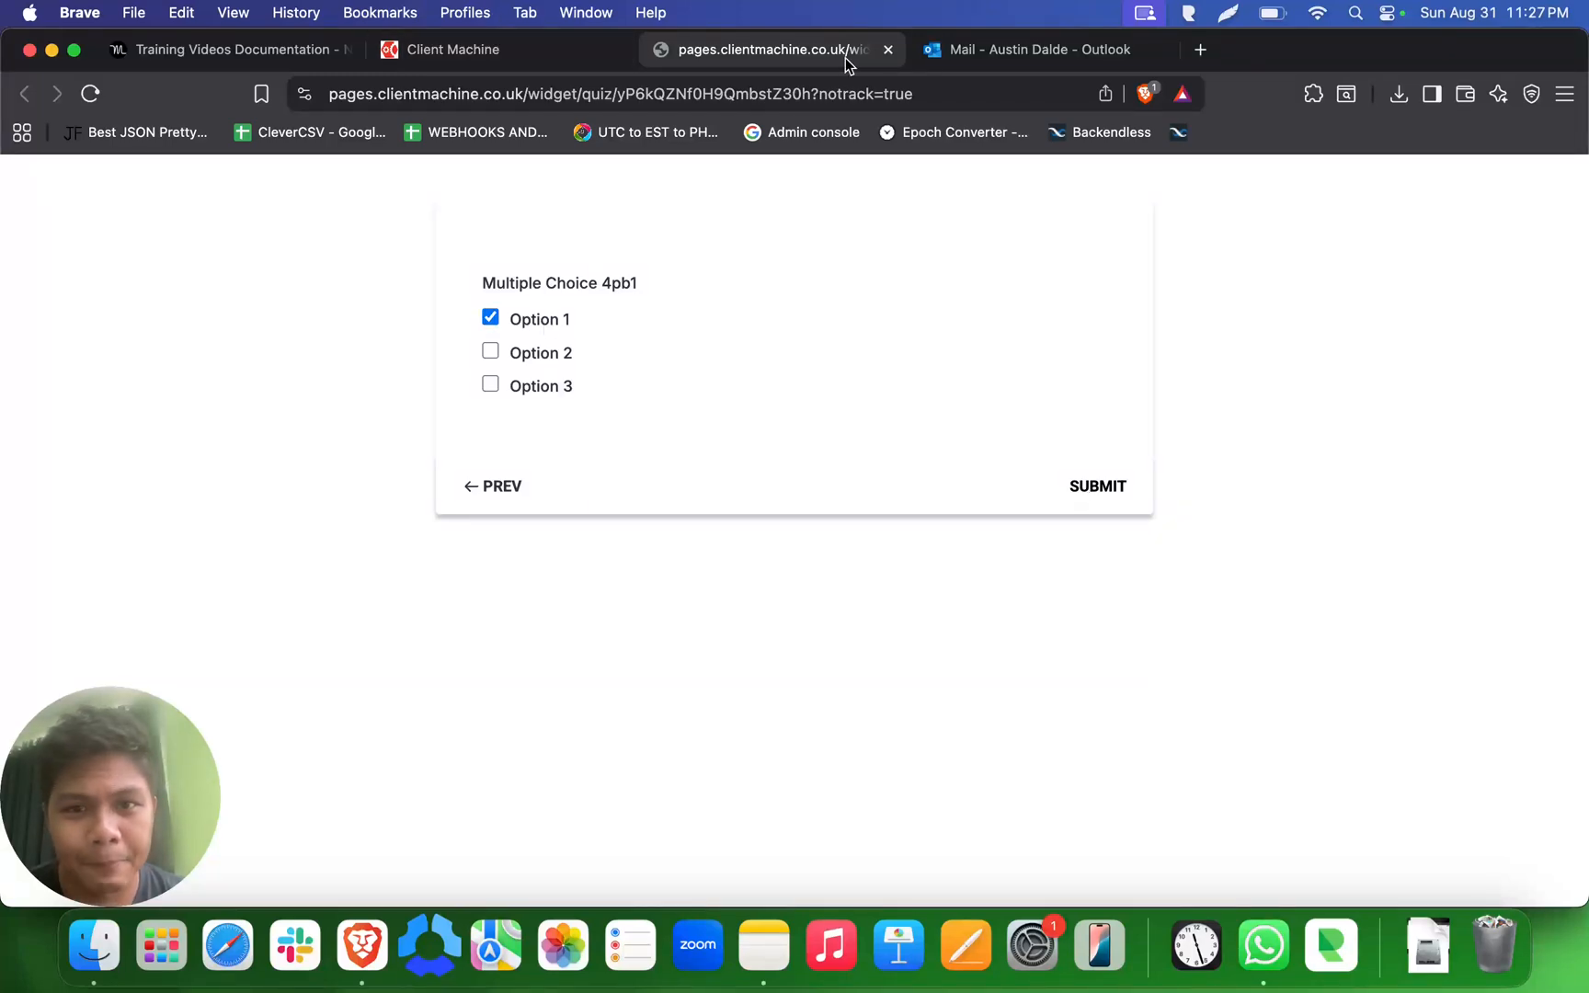
pyautogui.click(888, 51)
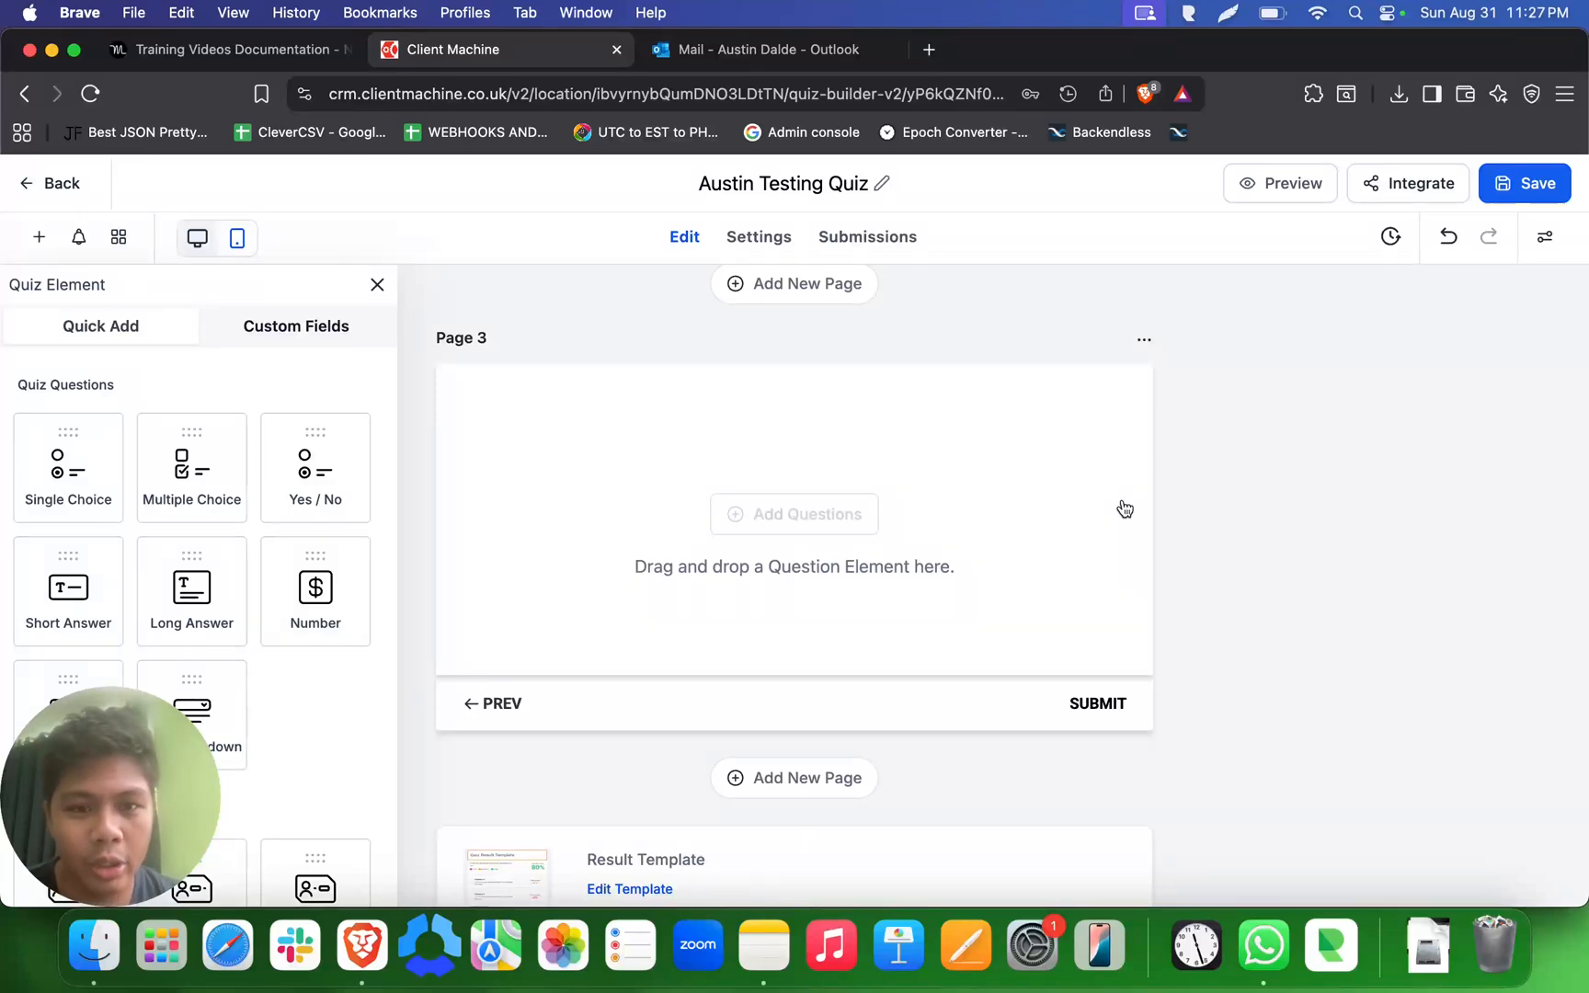
# - Review the quiz pages and examine the iframe embed code in the quiz's integration options
pyautogui.scroll(-3, 1117, 556)
pyautogui.scroll(12, 1117, 556)
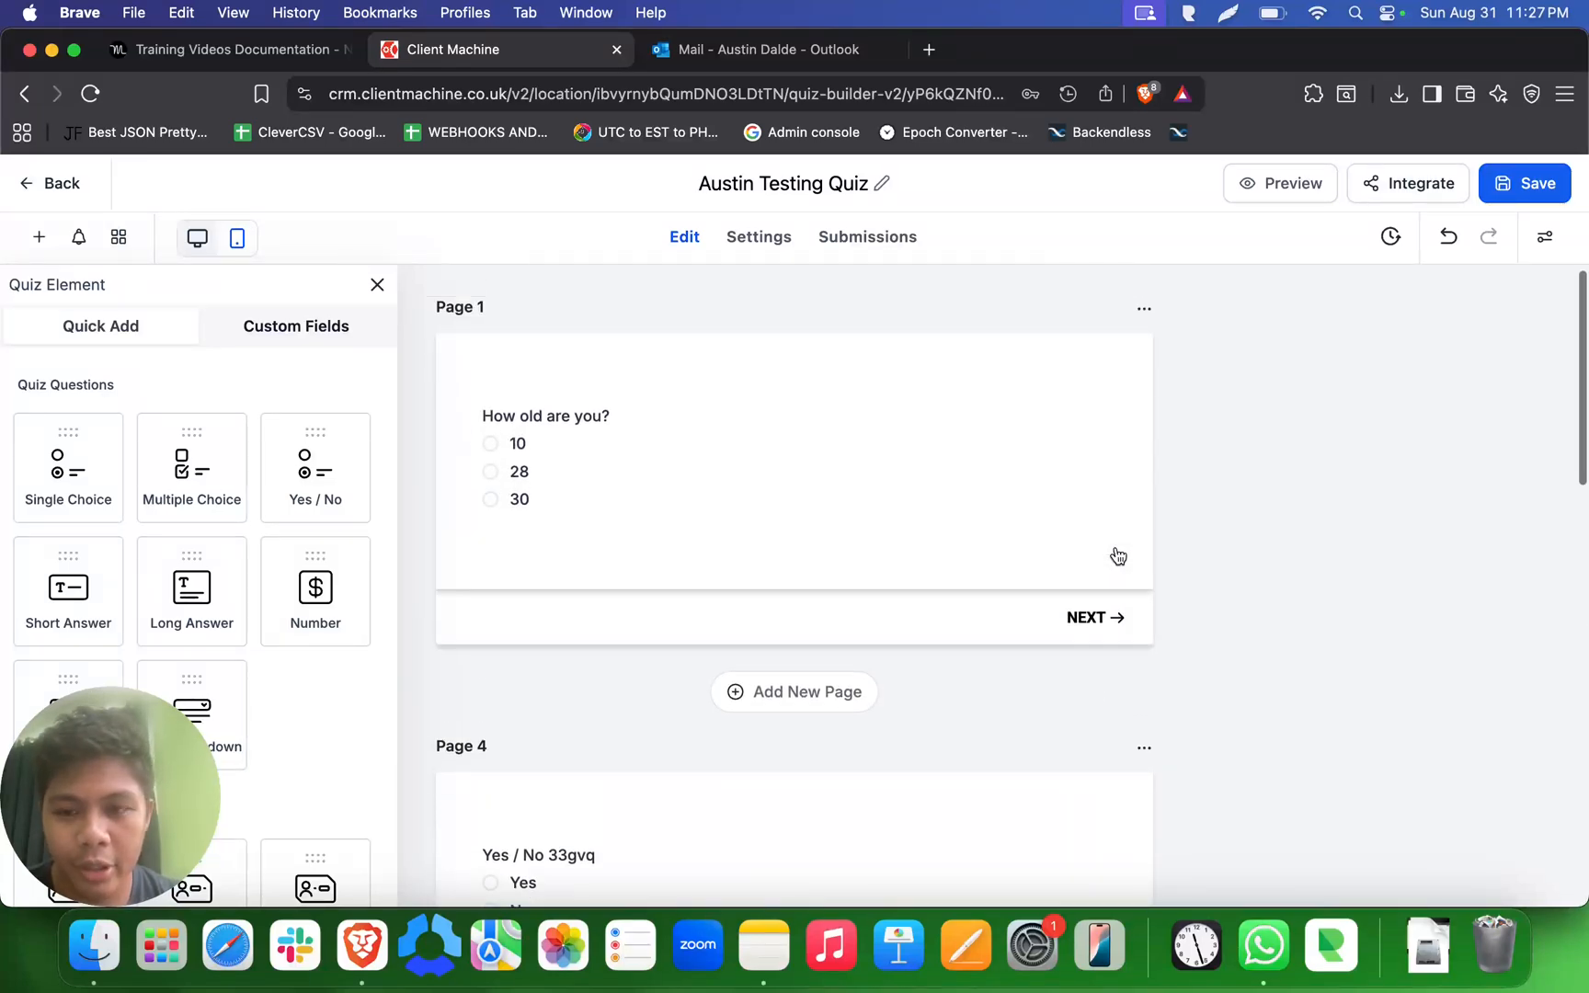
pyautogui.scroll(-10, 1117, 556)
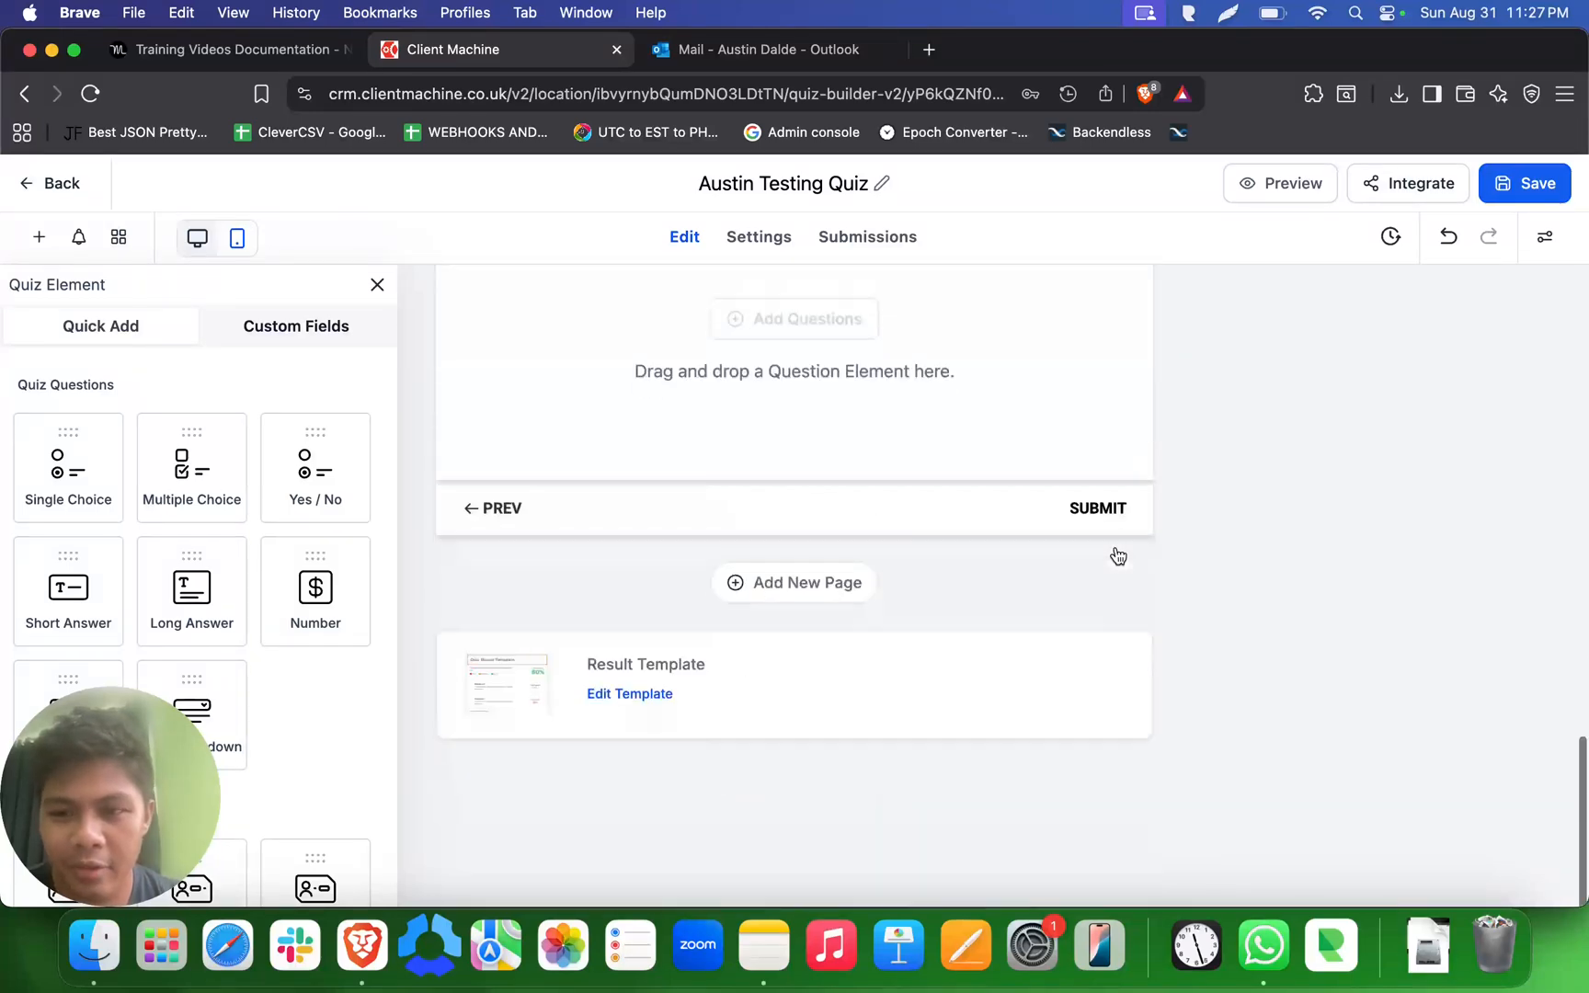
pyautogui.scroll(10, 982, 489)
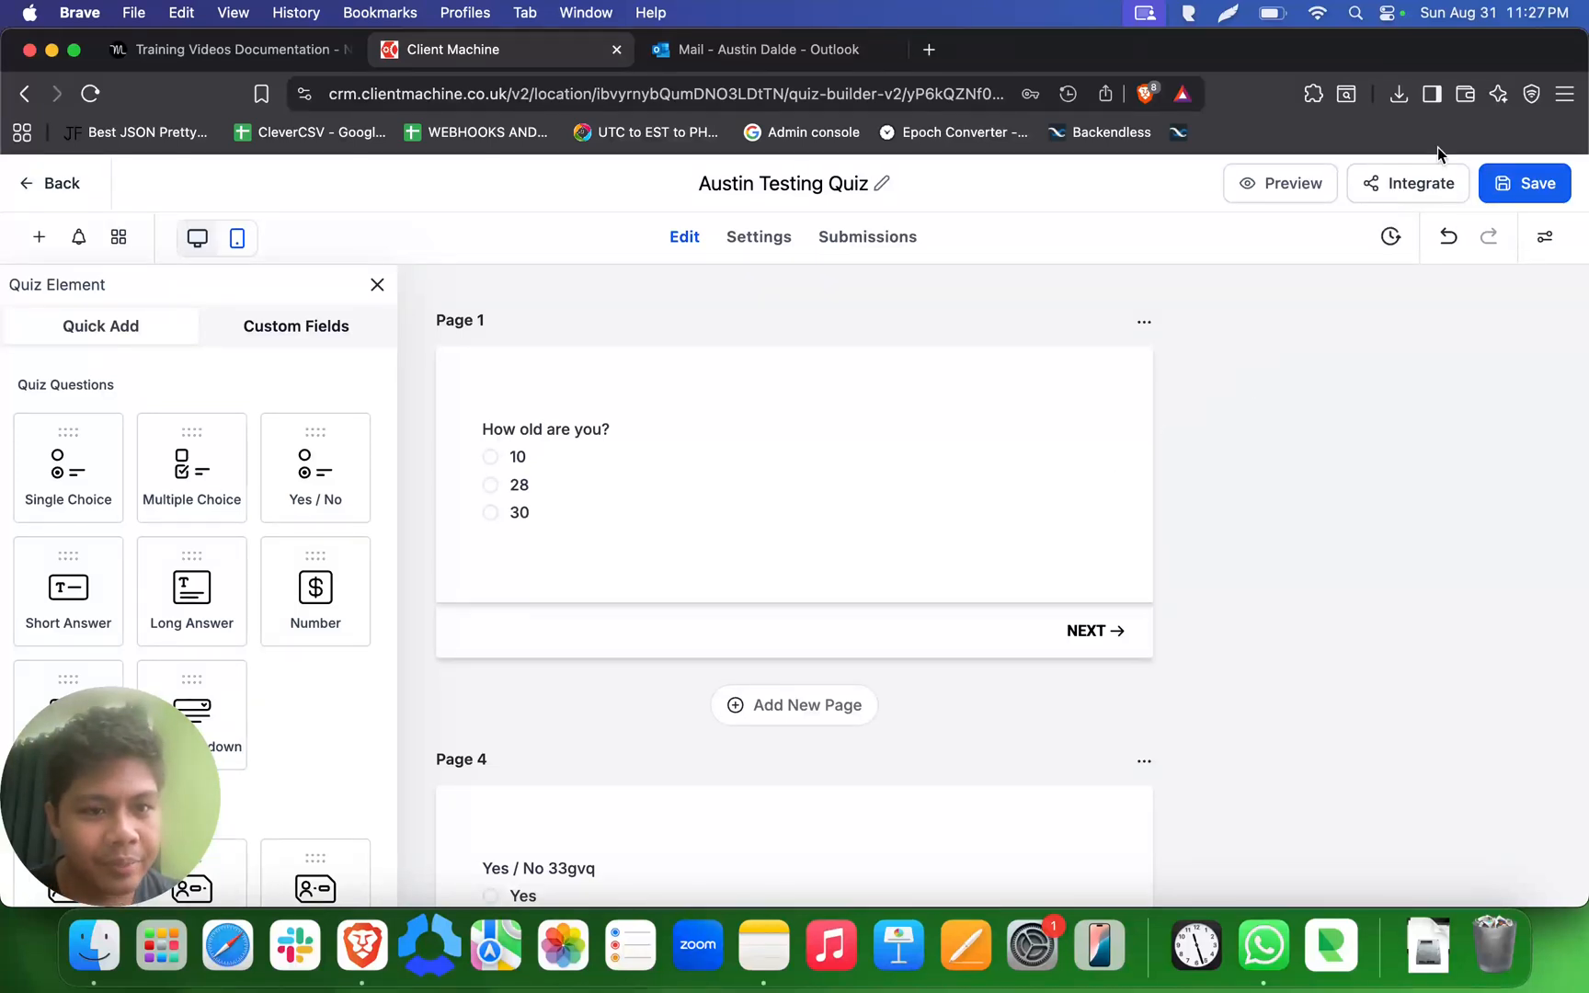
pyautogui.click(1424, 183)
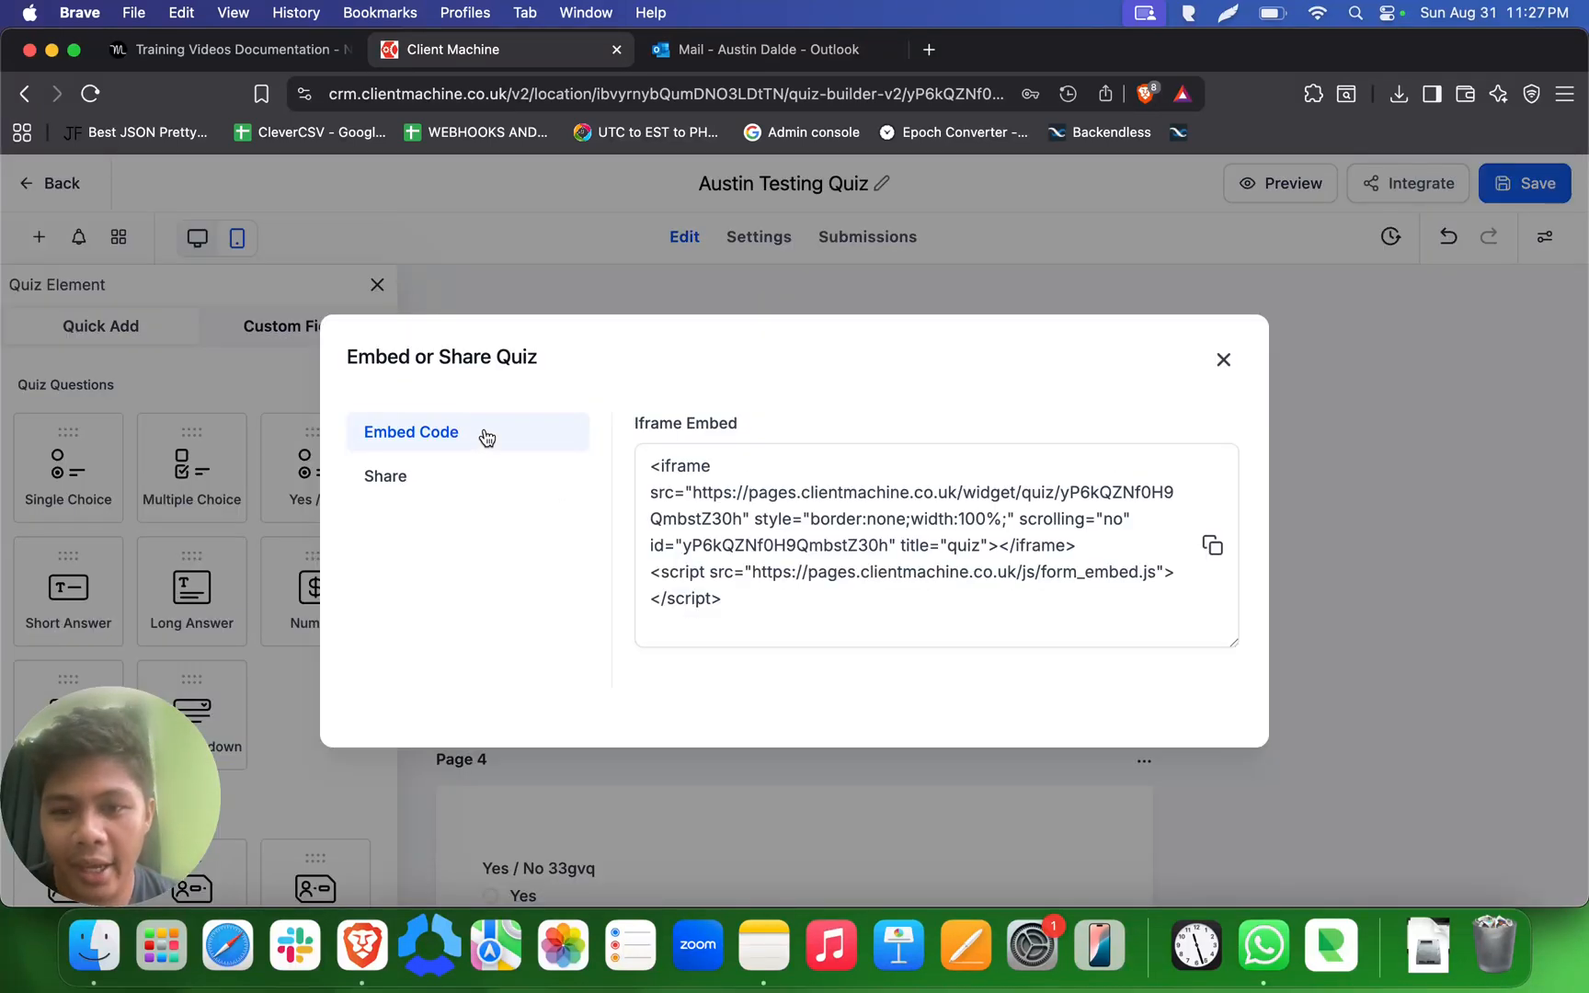
pyautogui.click(801, 505)
pyautogui.tripleClick(801, 506)
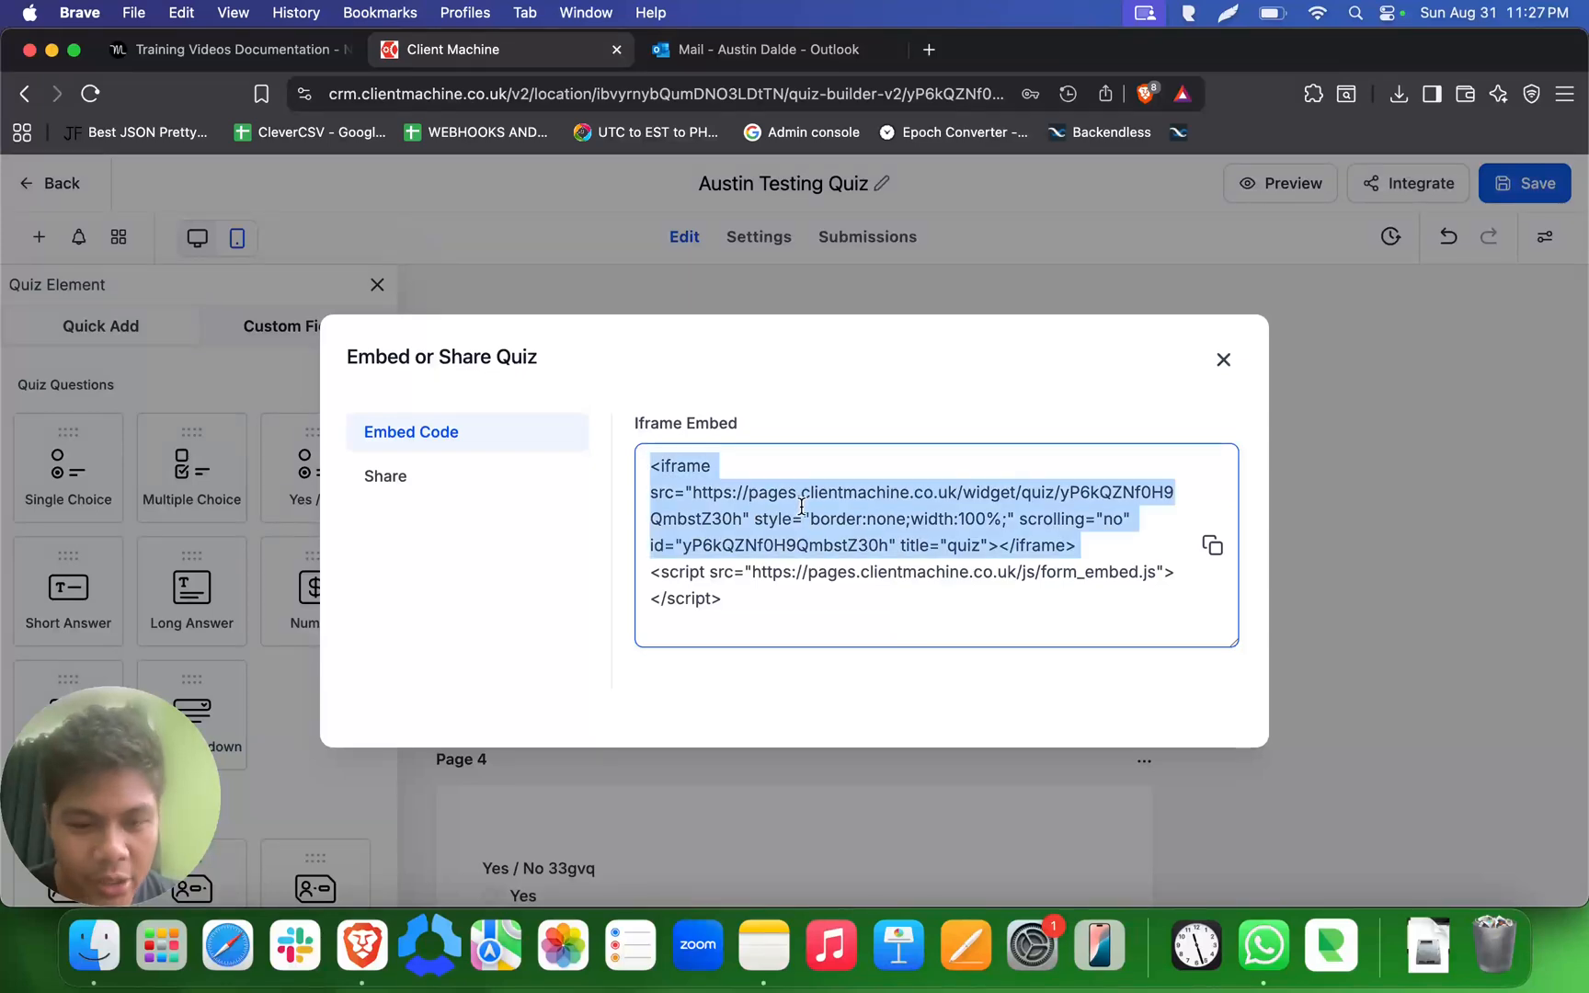
pyautogui.click(829, 604)
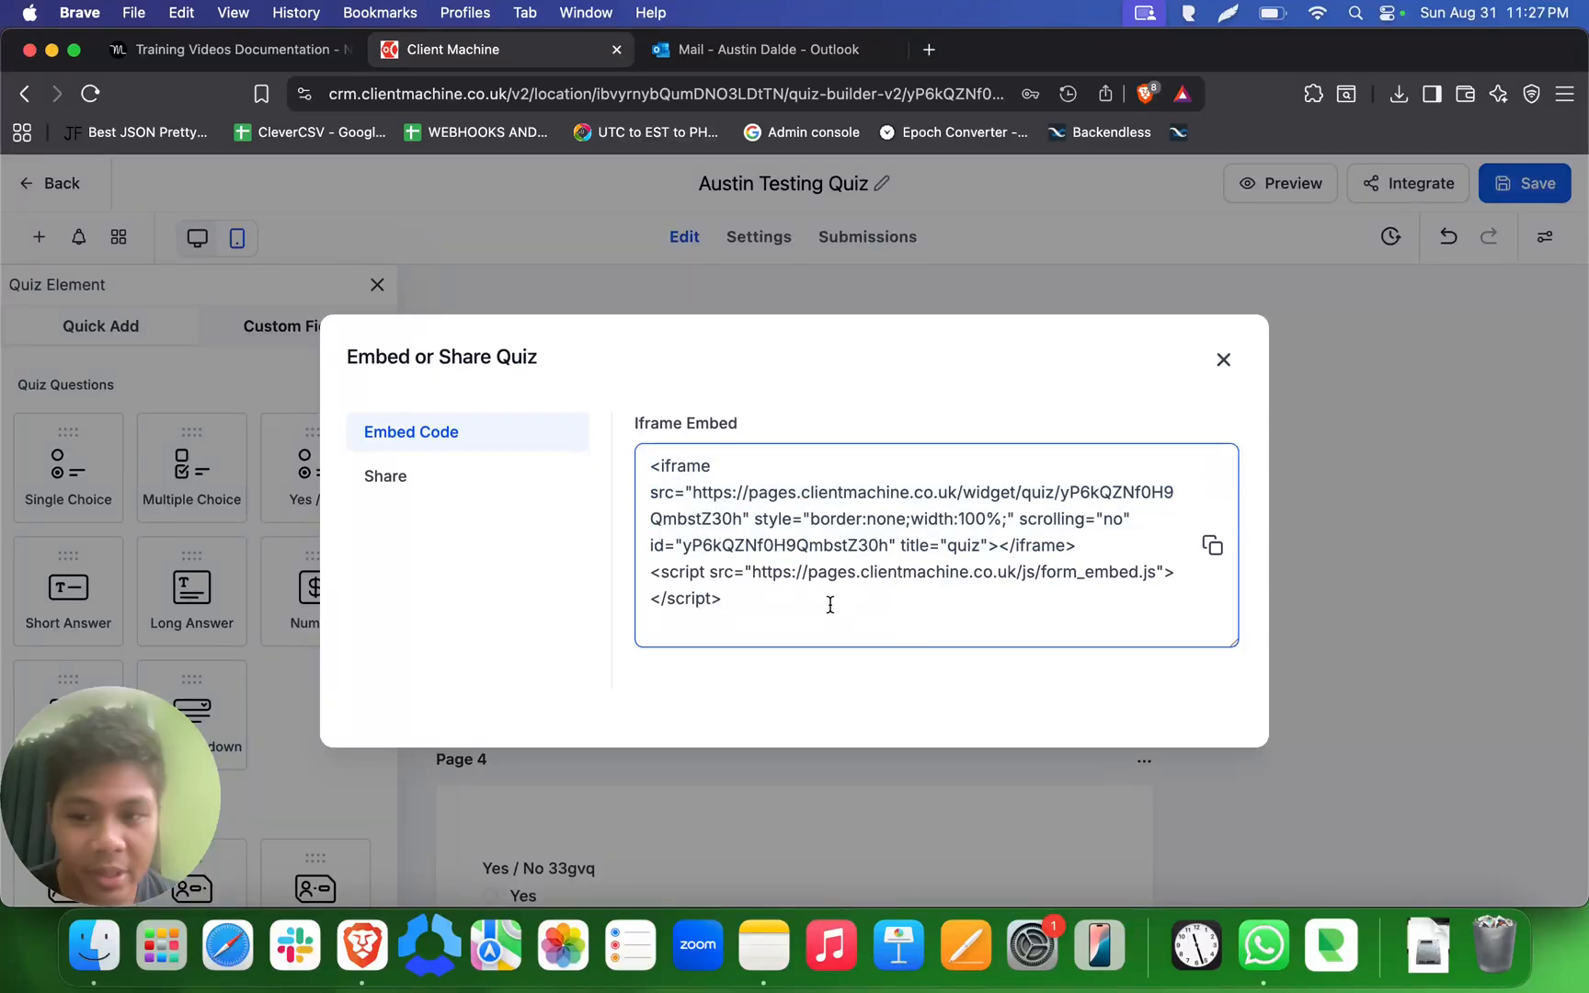
# - Copy the quiz's share link and close the Embed or Share Quiz dialog
pyautogui.click(450, 476)
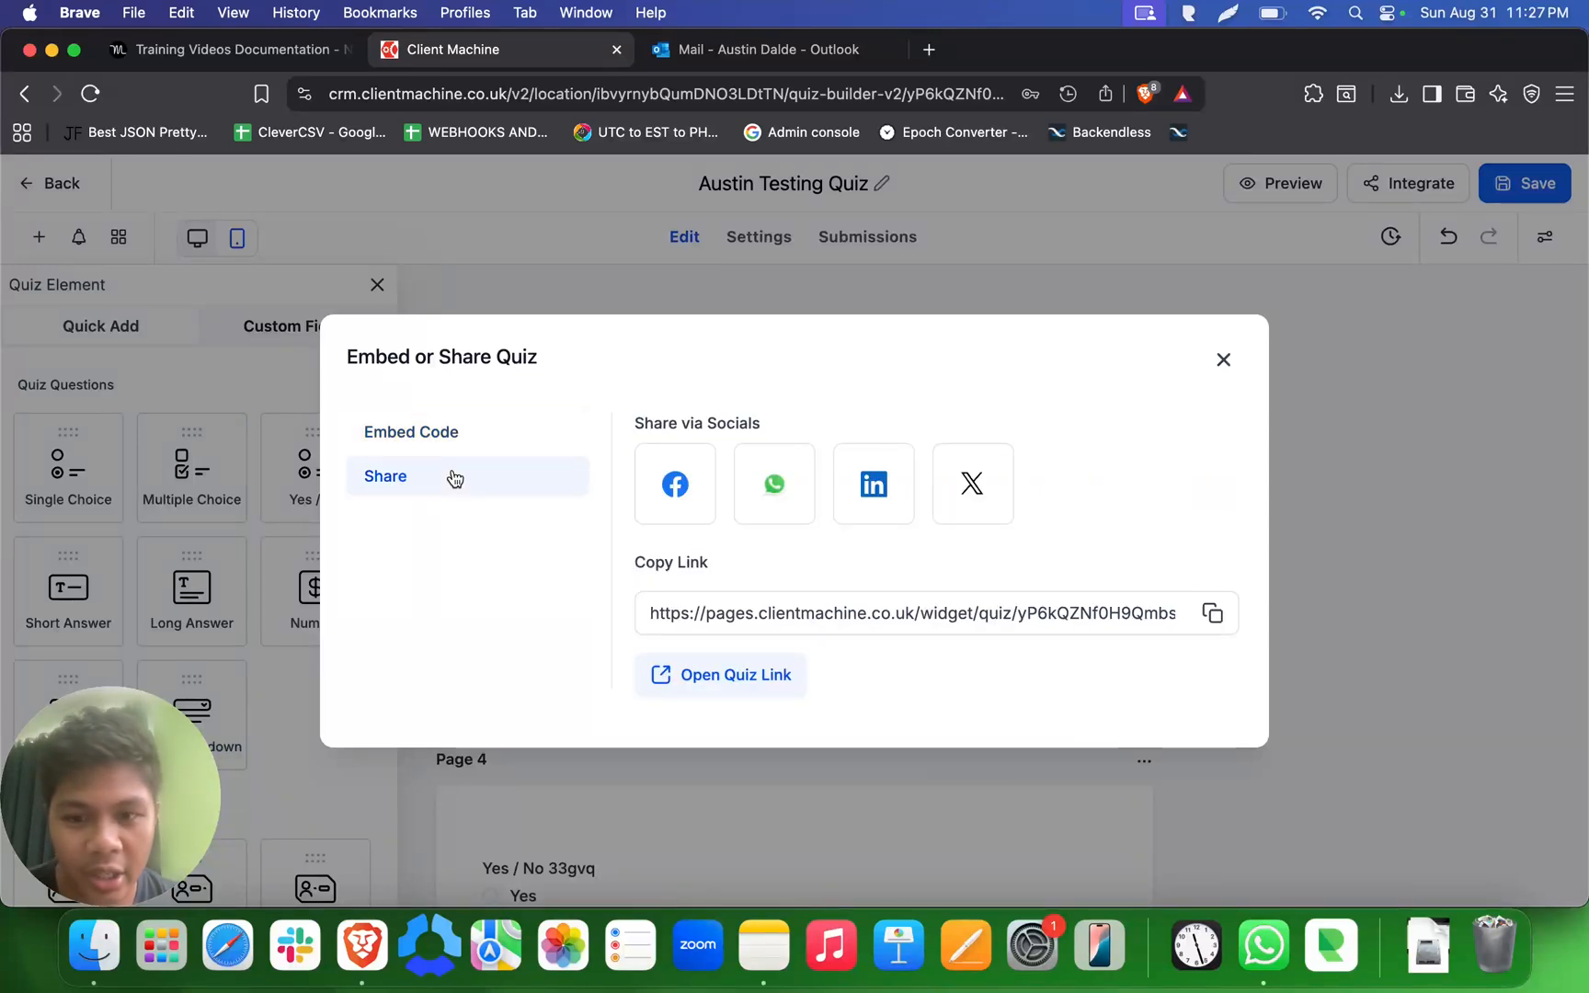
pyautogui.click(1214, 615)
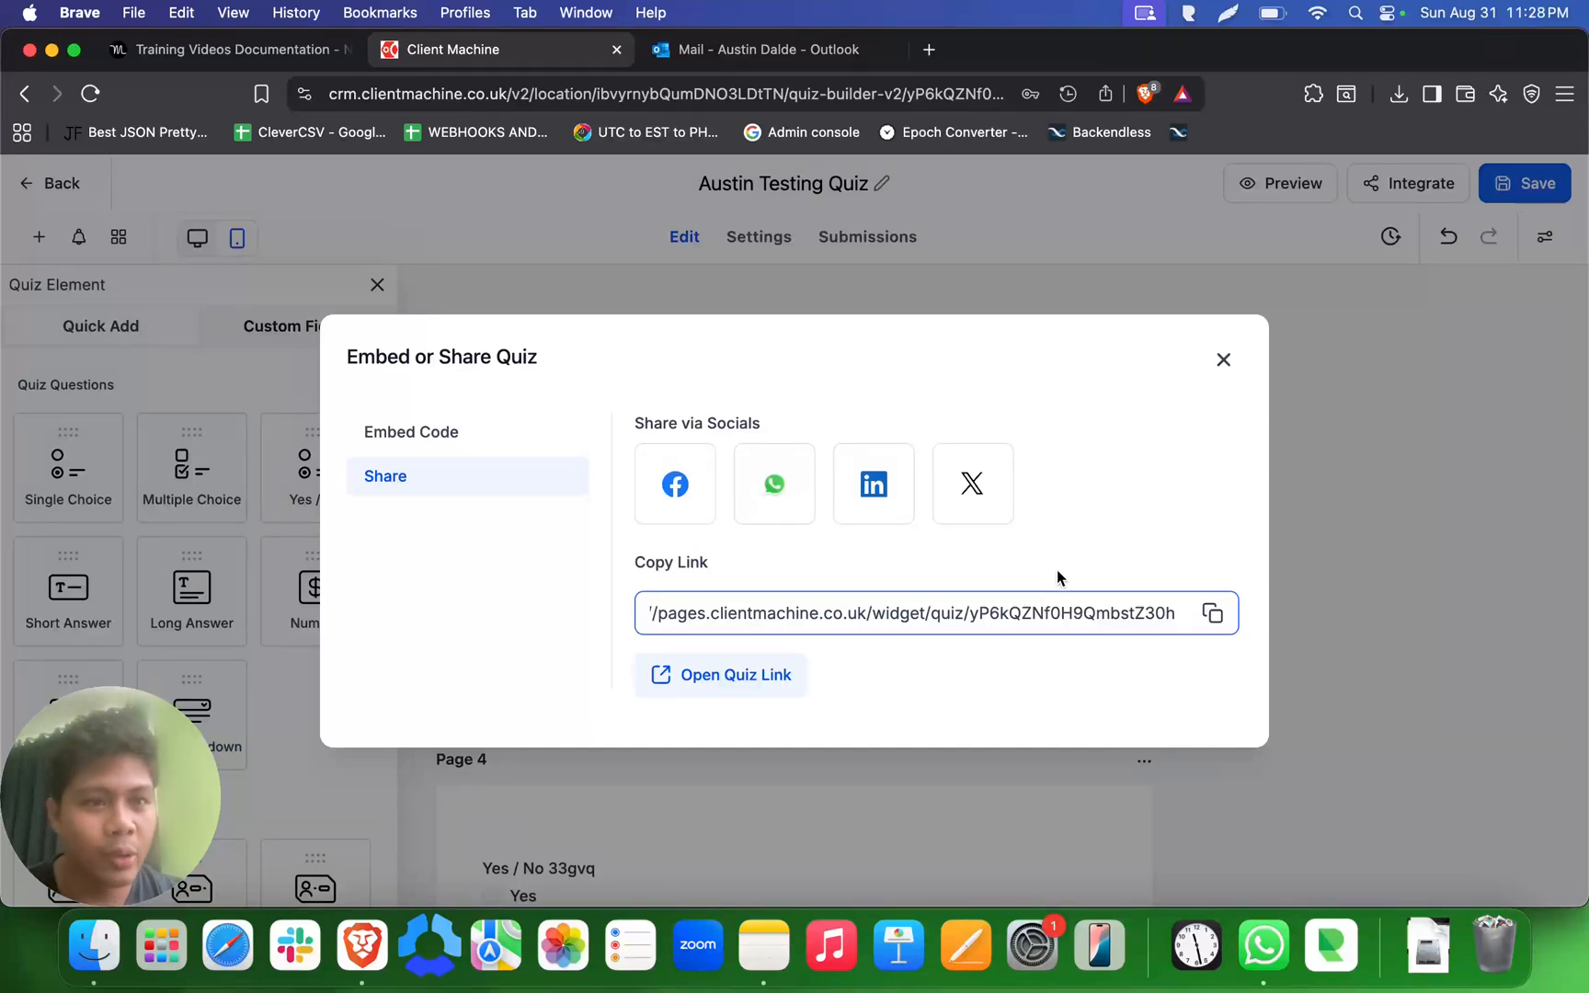
pyautogui.click(1226, 361)
pyautogui.scroll(-14, 1031, 469)
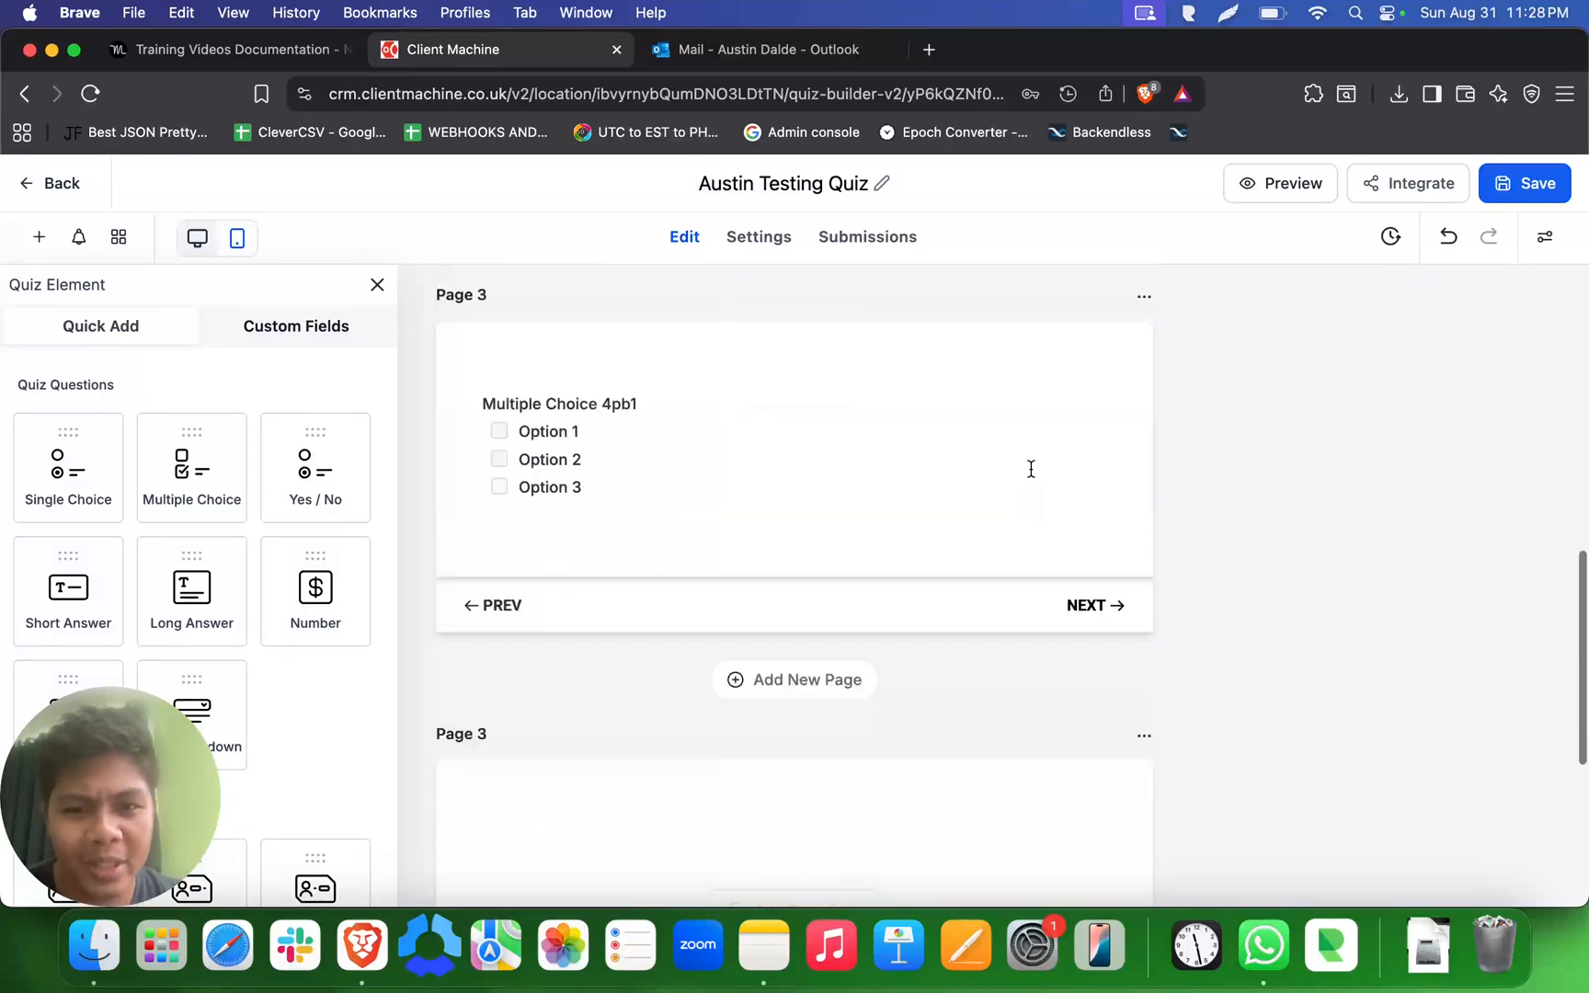
pyautogui.scroll(14, 1031, 469)
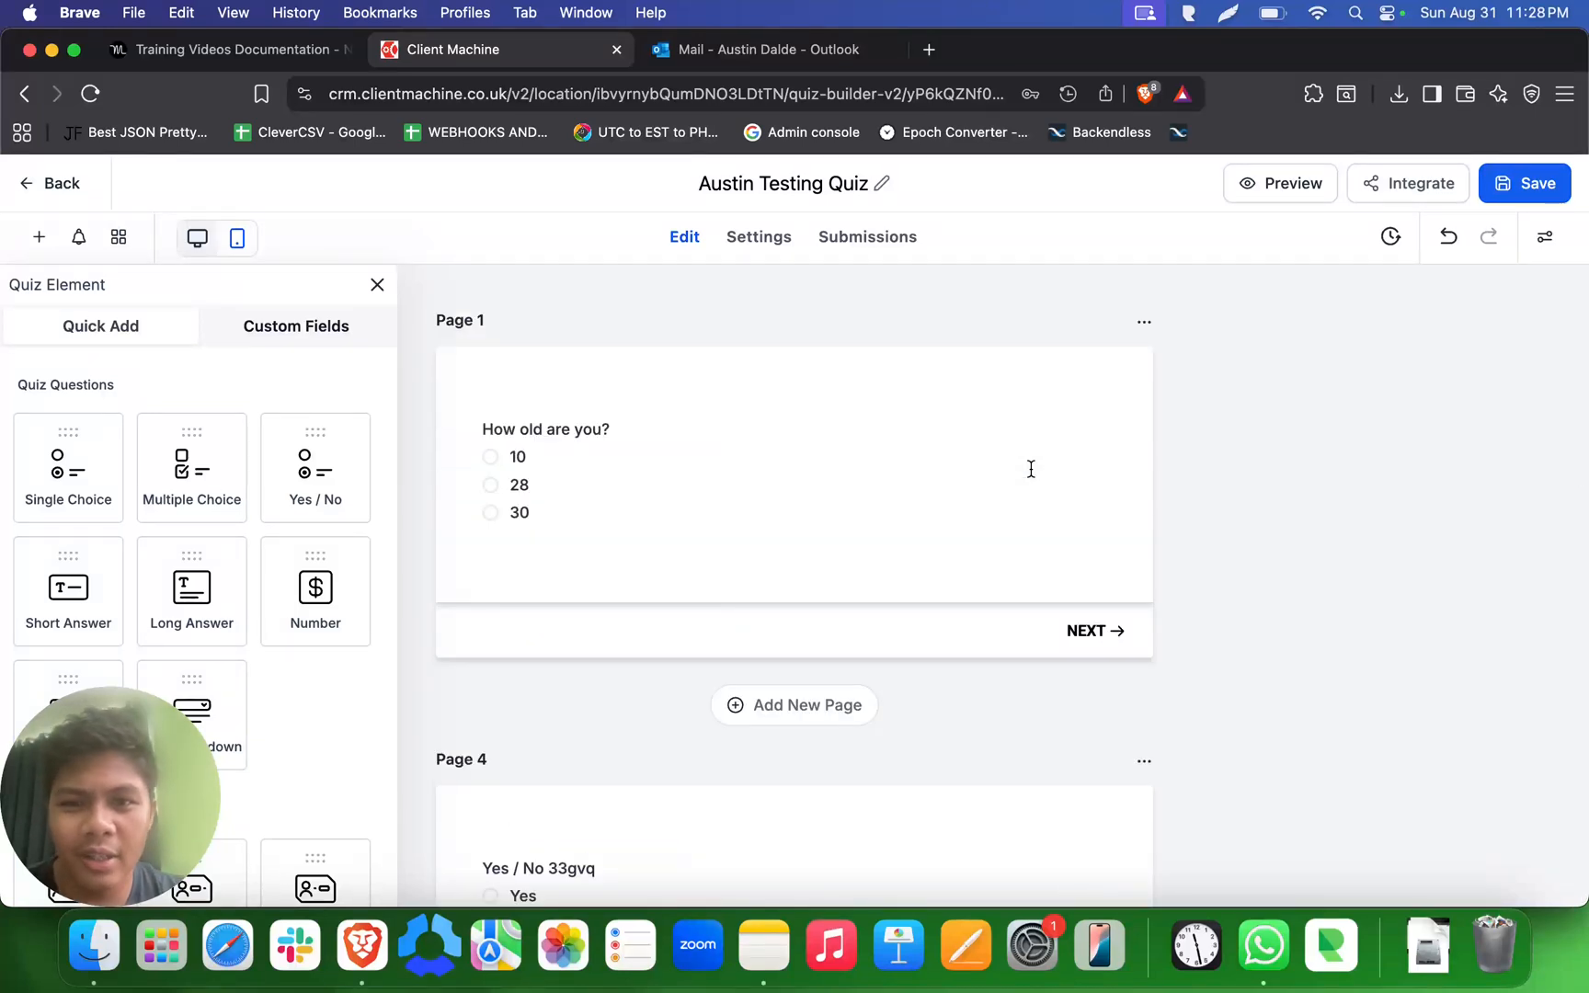